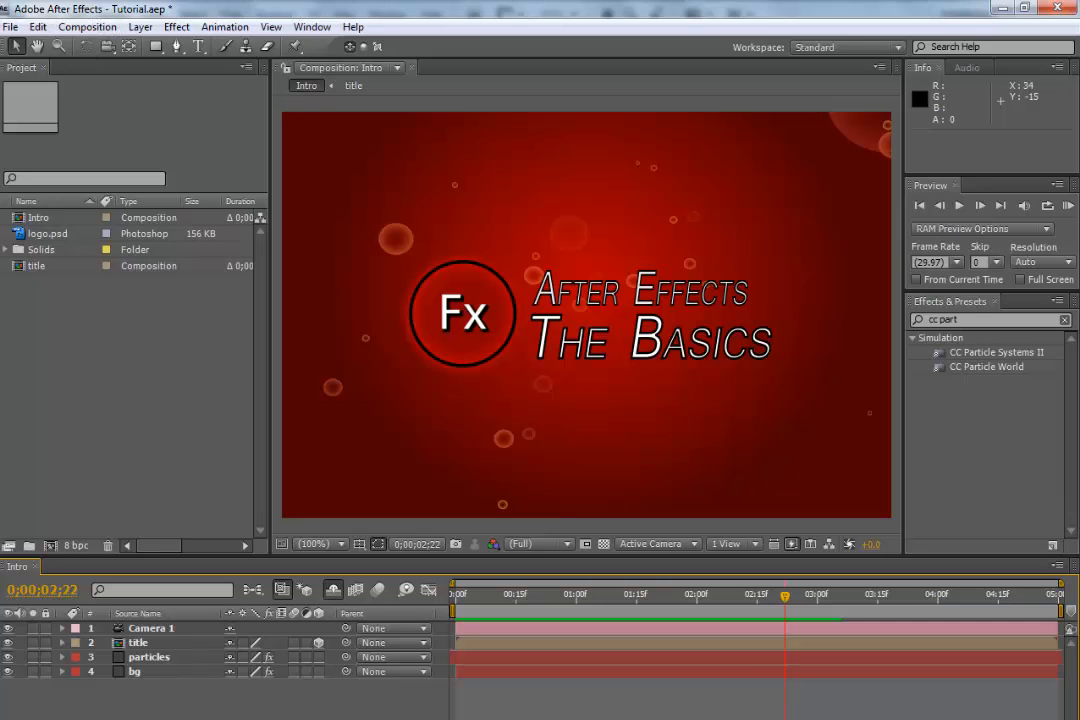
Step: Create a new NTSC DV composition named Intro with a duration of 0;00;05;00
click(88, 27)
click(100, 46)
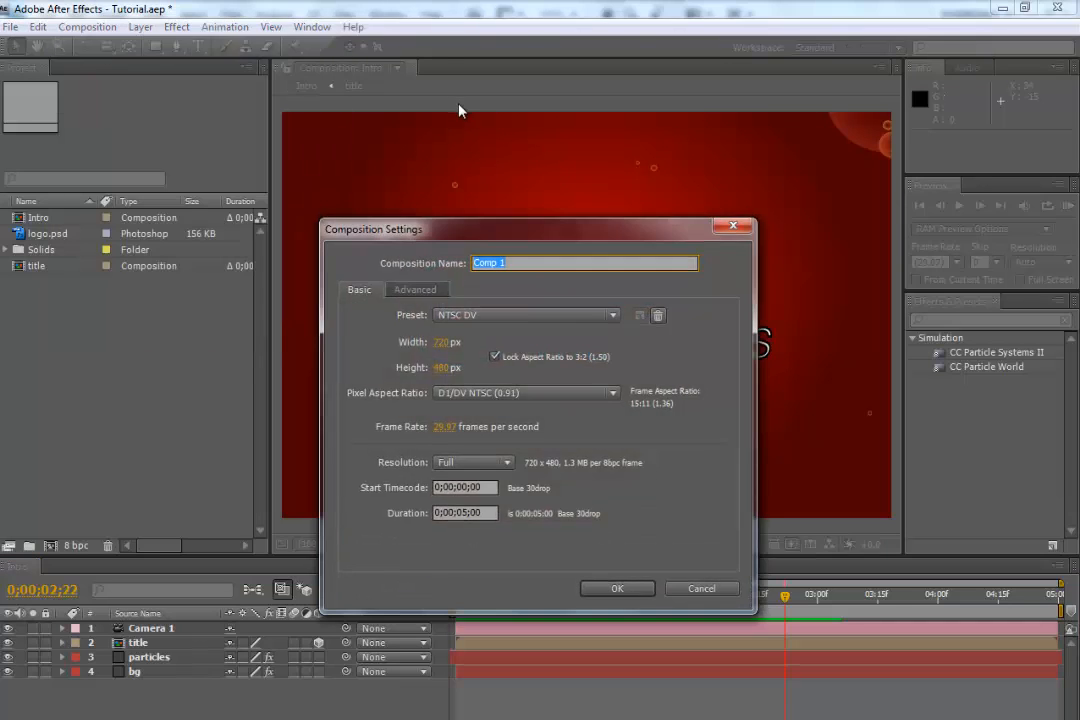
click(553, 262)
drag(553, 262, 369, 267)
key(BackSpace)
text(Intro)
click(483, 513)
click(459, 512)
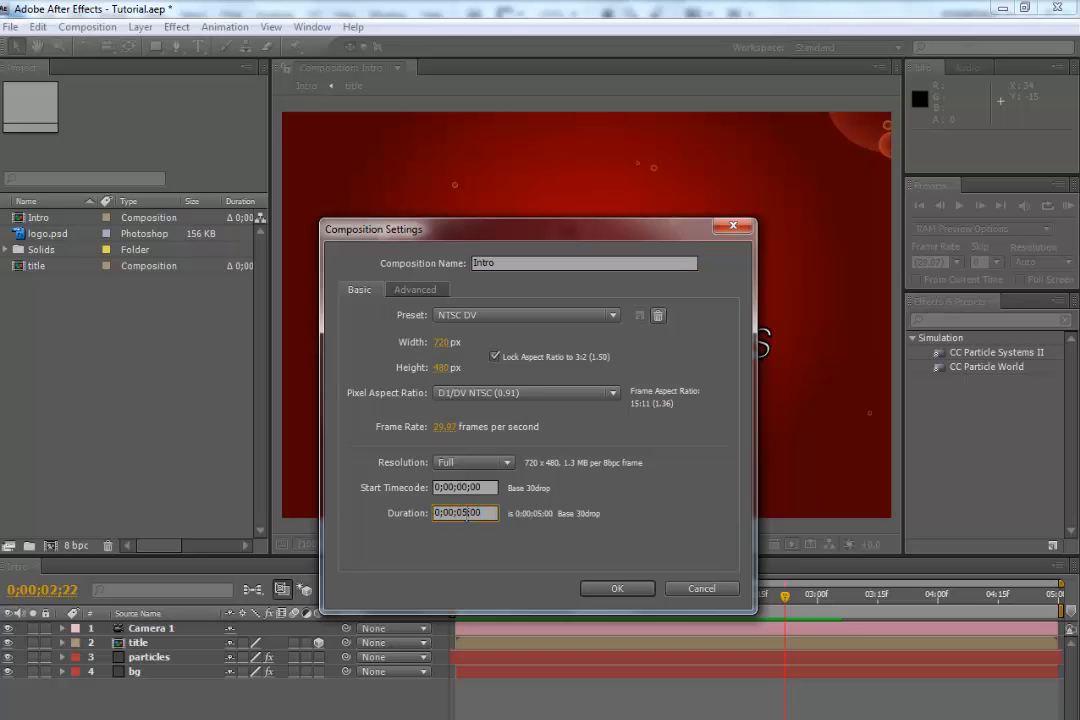
click(630, 590)
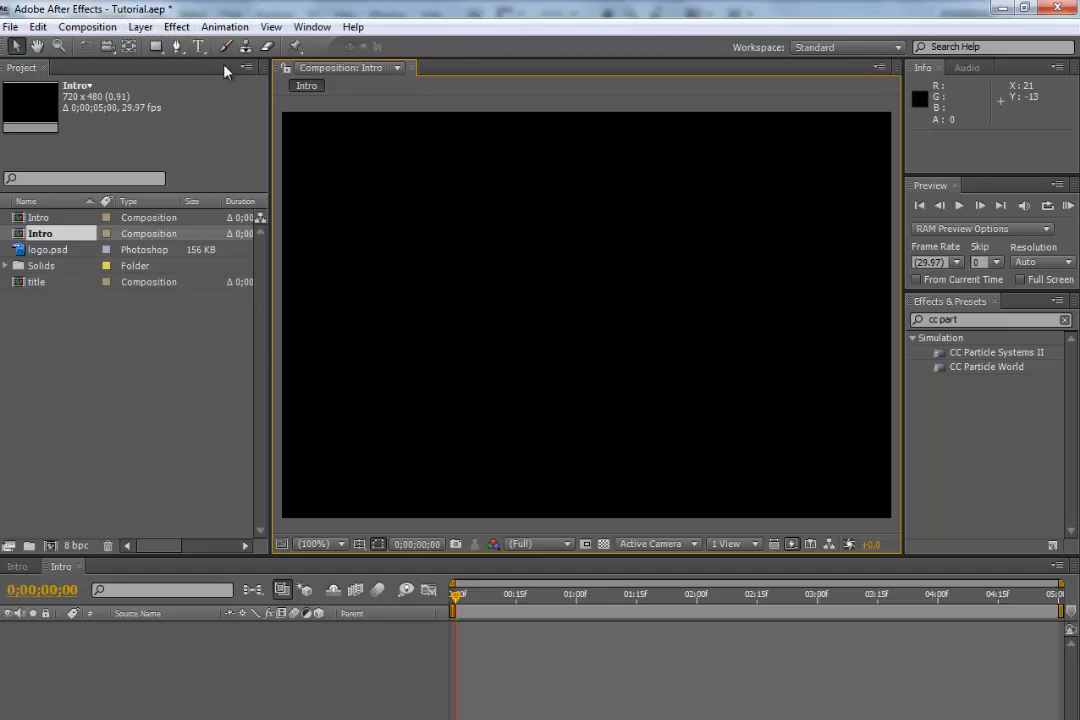
Step: Add a text layer reading "After Effects" in the composition, slightly above the frame's center
click(198, 47)
click(422, 272)
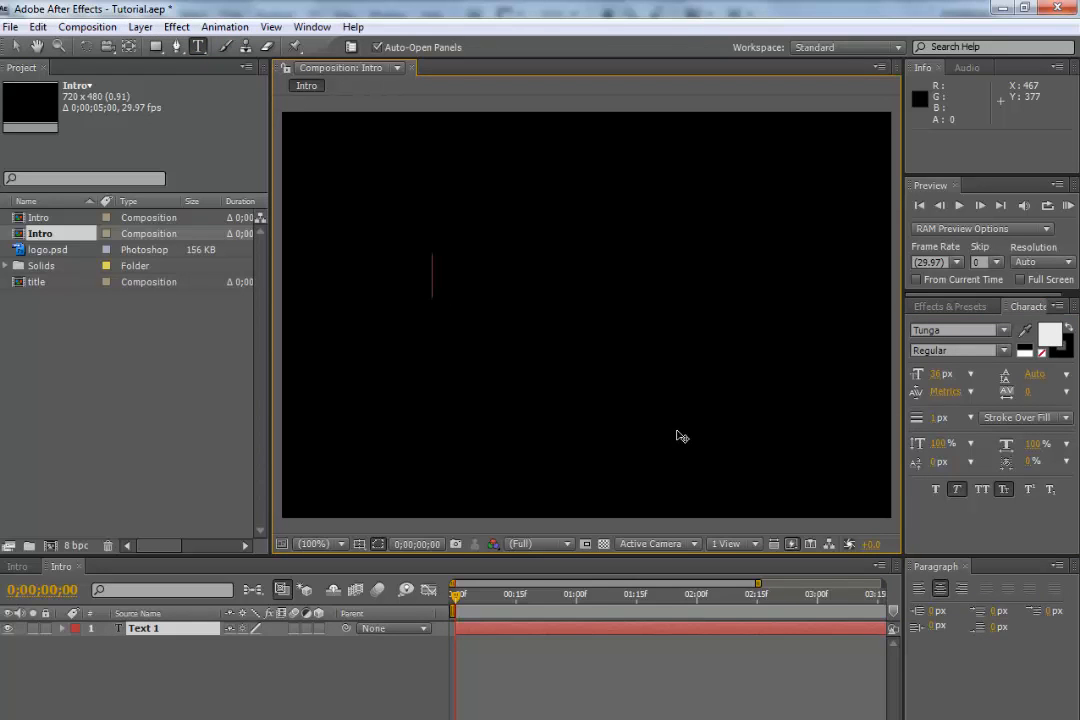
text(After Effects)
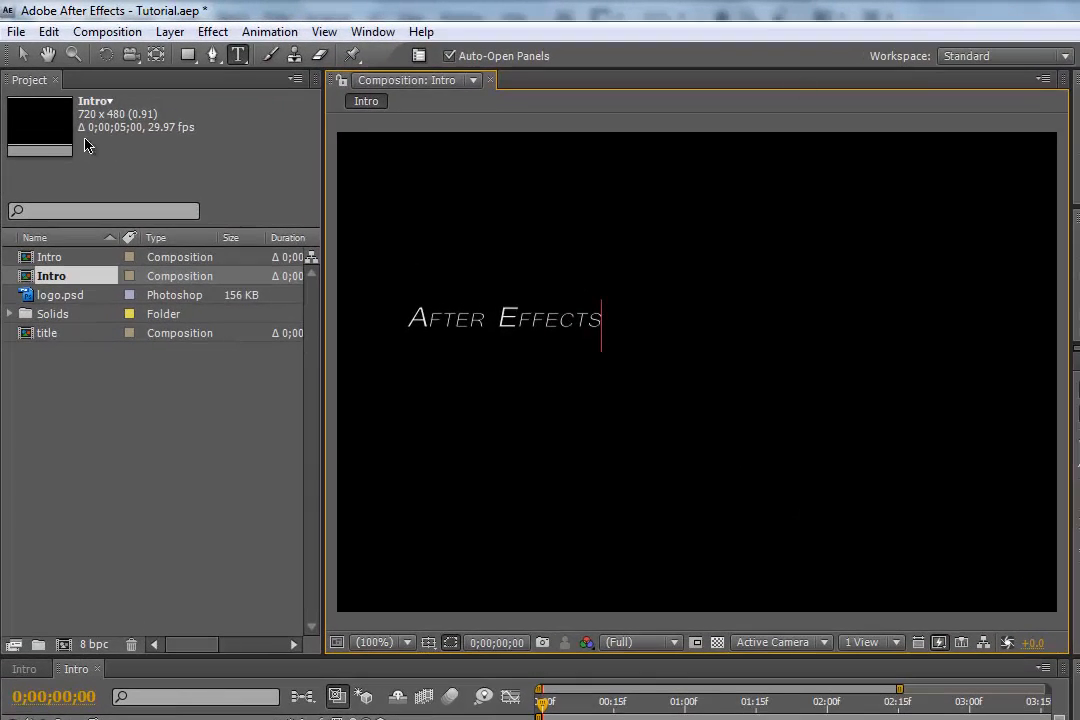
click(22, 54)
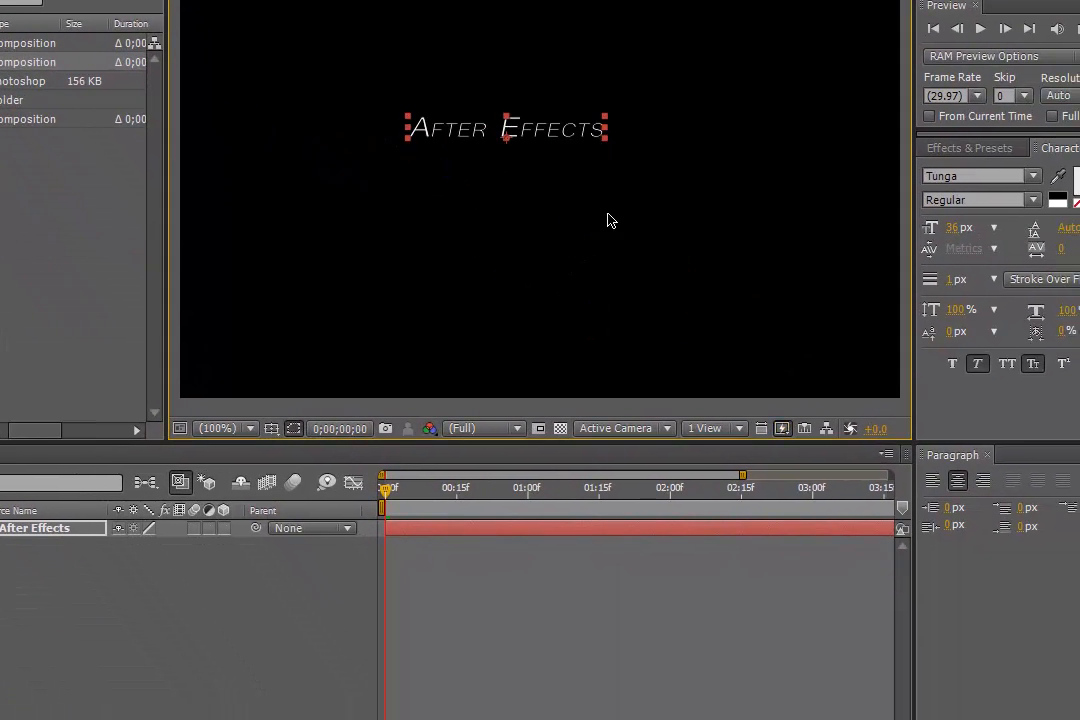
click(38, 580)
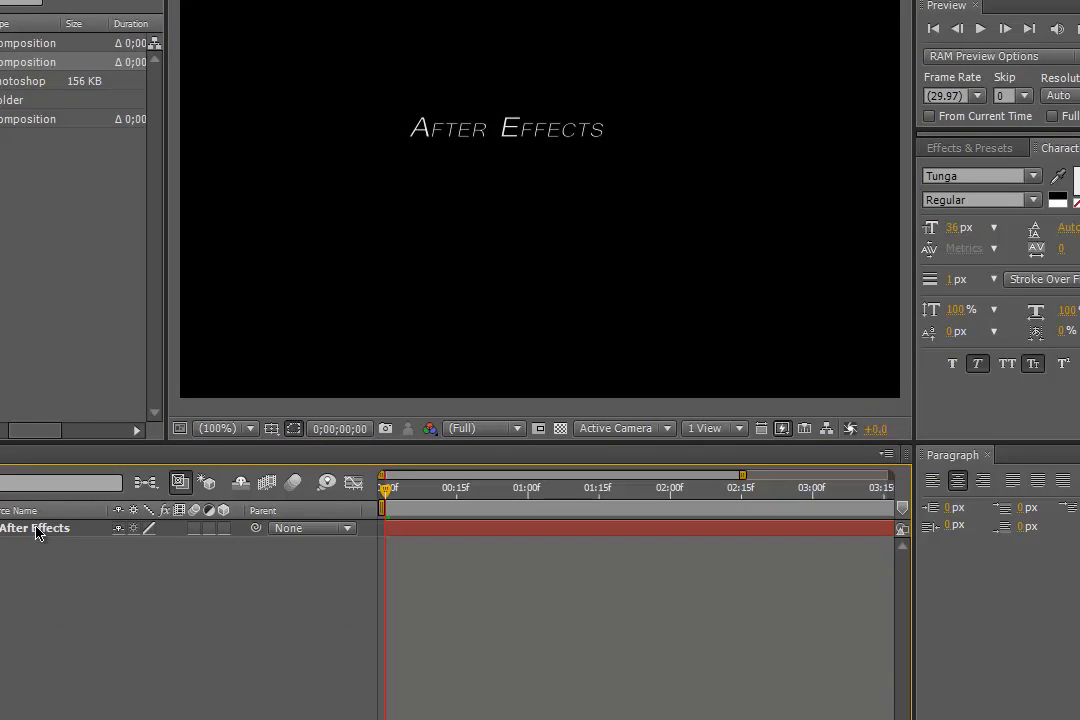
click(509, 525)
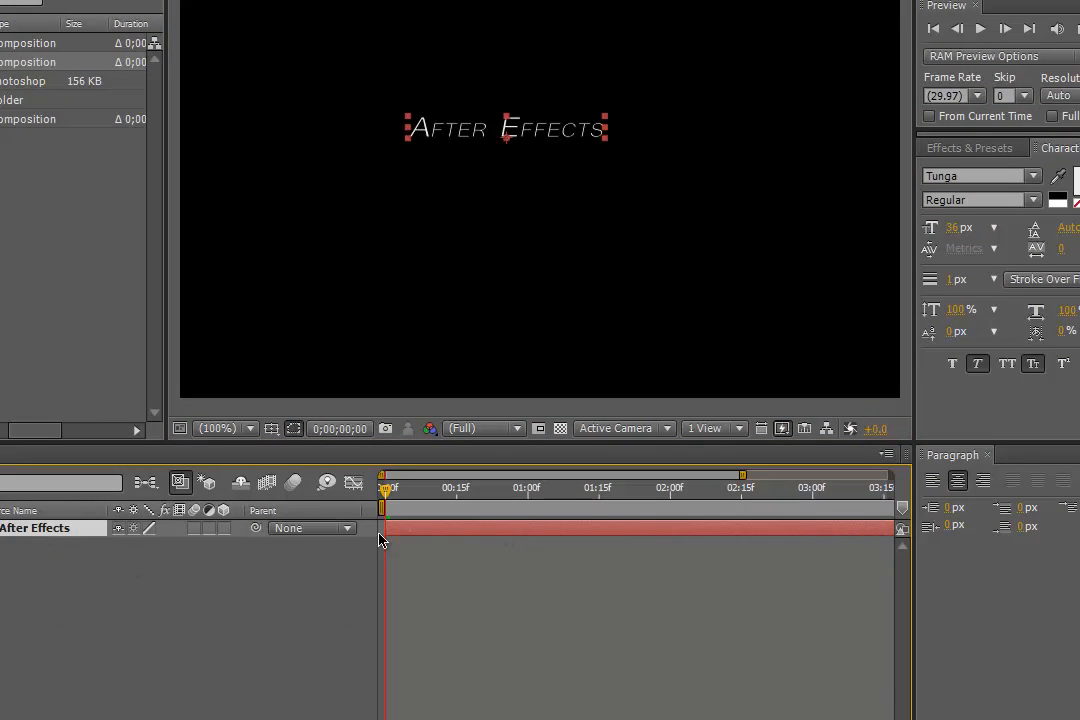
click(115, 563)
click(62, 531)
click(116, 585)
Step: Scale up the "After Effects" text to about one and a half times its size and shift it toward the right of the frame
click(60, 531)
drag(605, 122, 657, 102)
drag(573, 126, 678, 143)
click(674, 222)
Step: Duplicate the "After Effects" text layer and select the copy
key(ctrl+a)
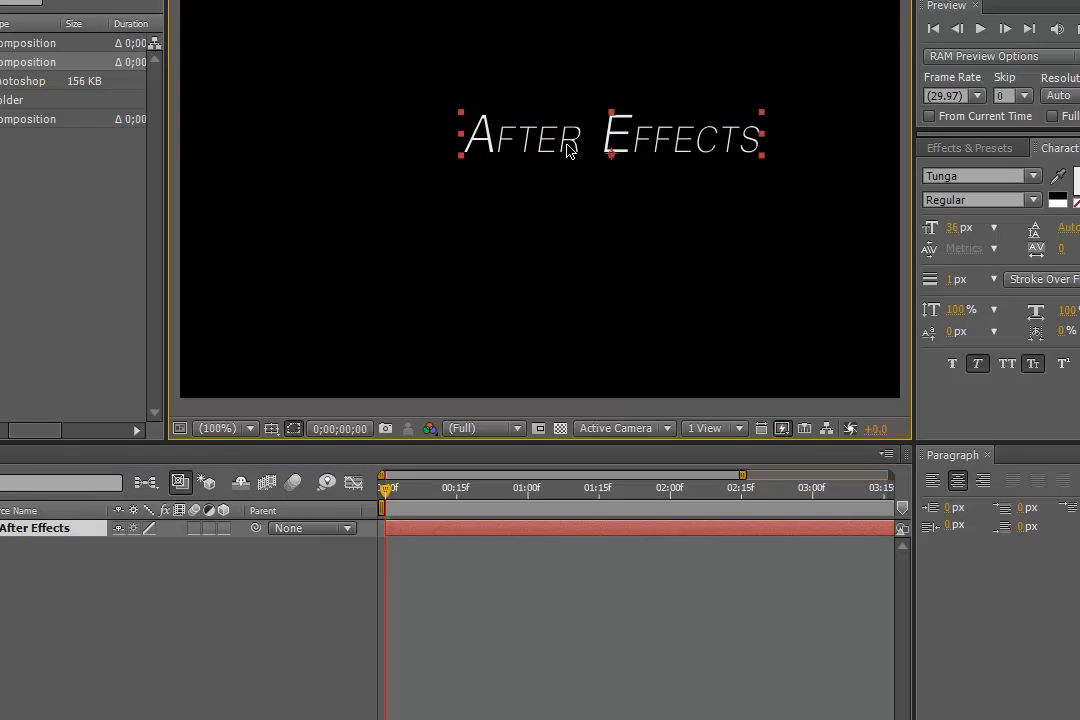
key(ctrl+d)
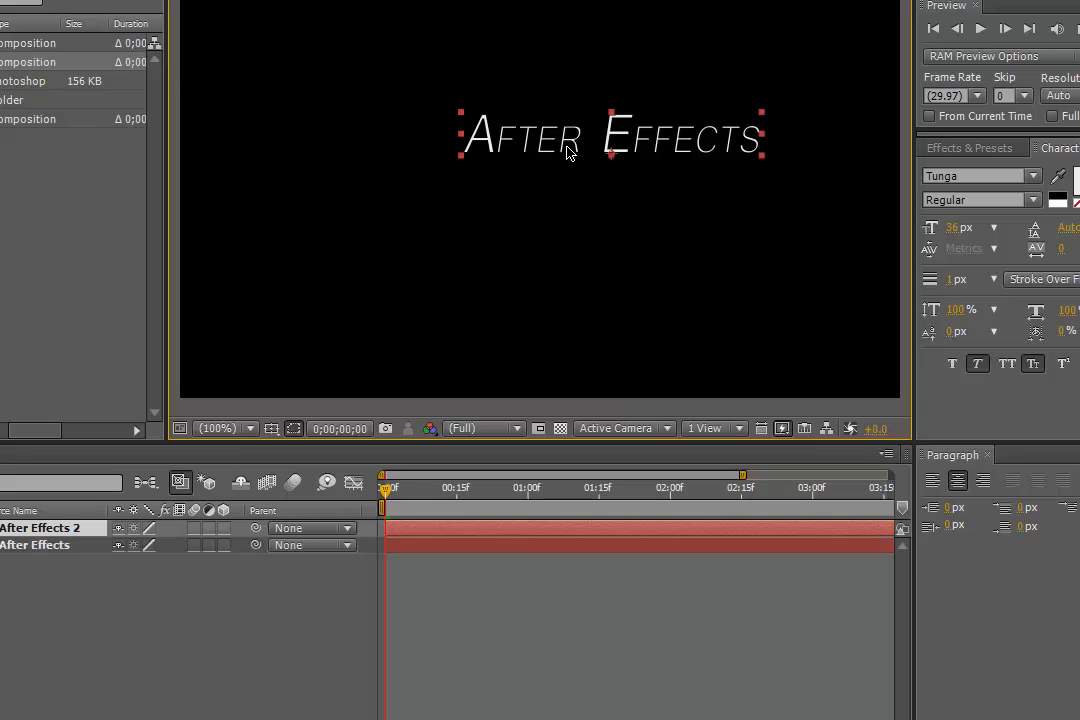
click(65, 560)
click(60, 528)
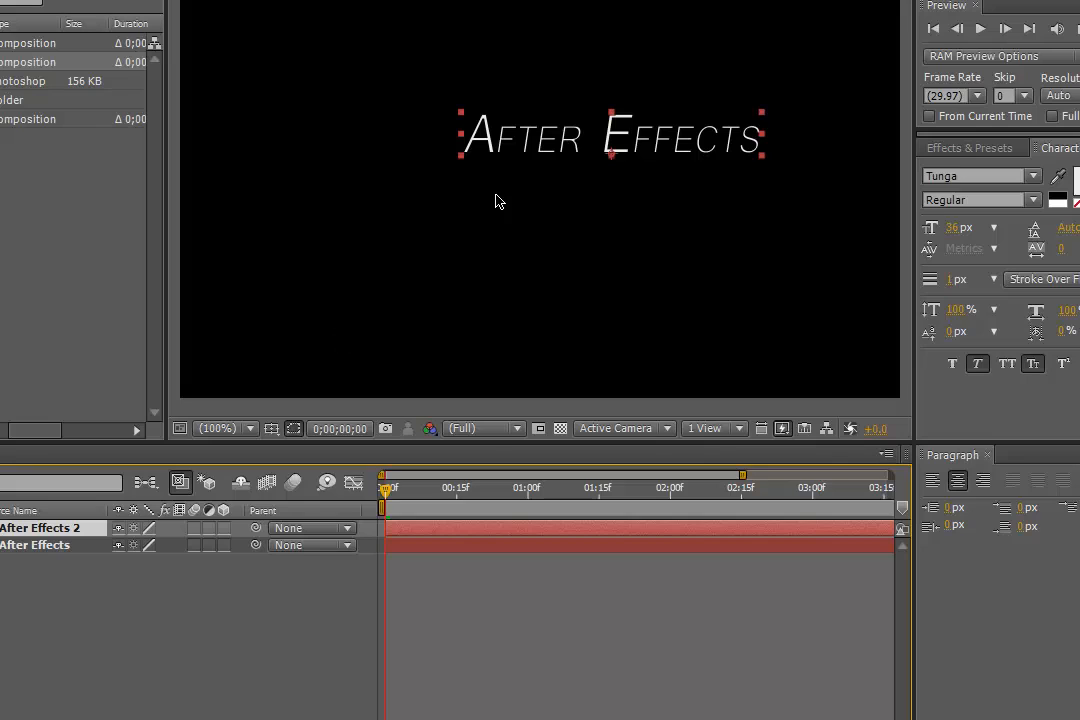
click(110, 631)
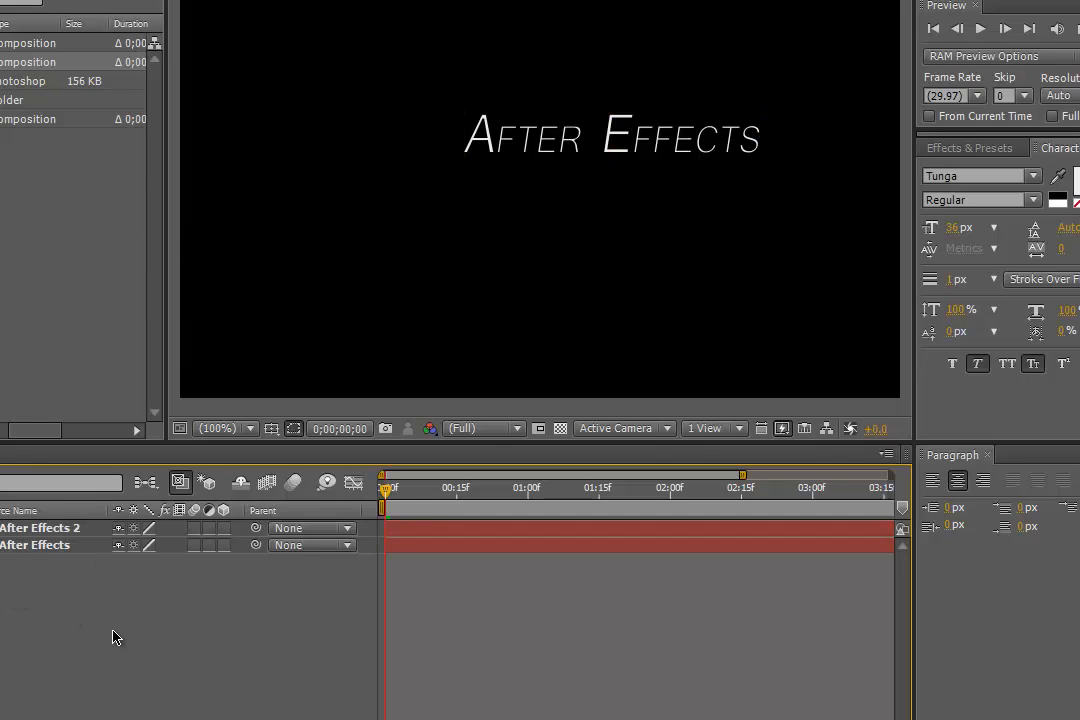
click(40, 531)
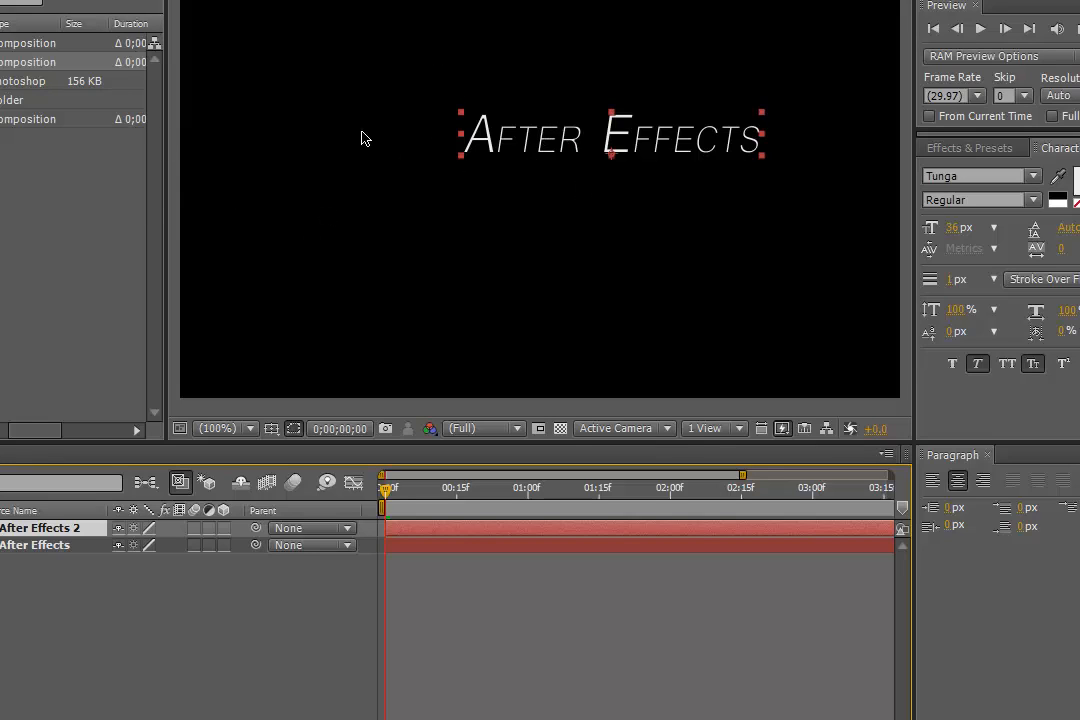
Step: Move the duplicated text directly below the original and replace its wording with "The Basics"
drag(505, 140, 505, 190)
double_click(505, 190)
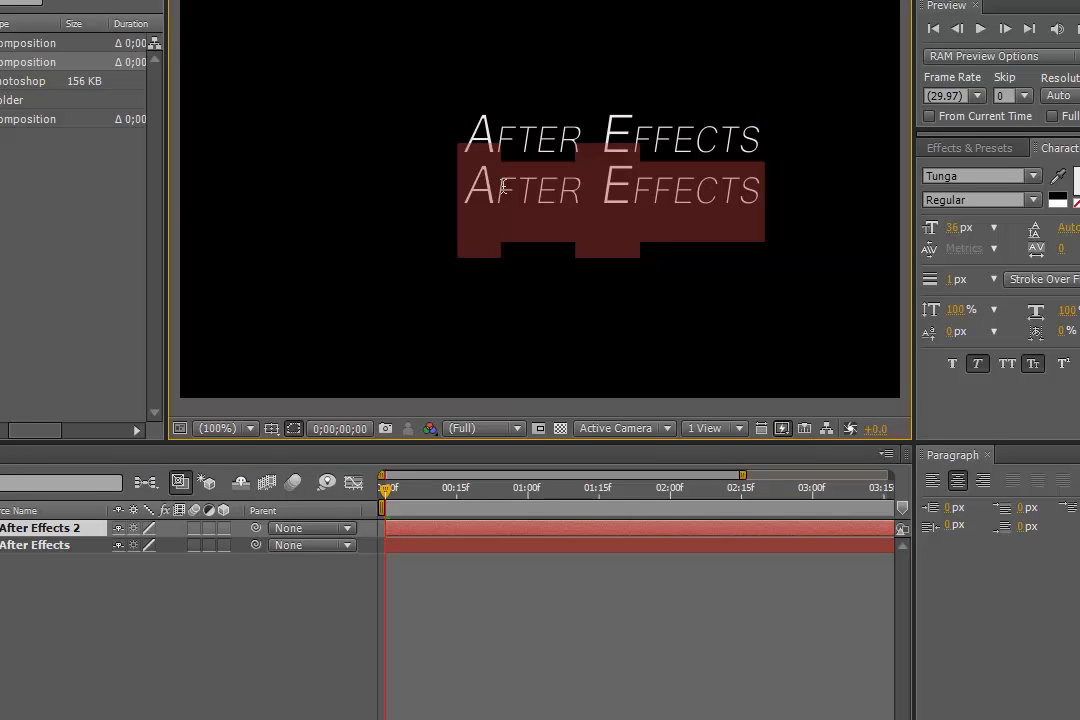
key(BackSpace)
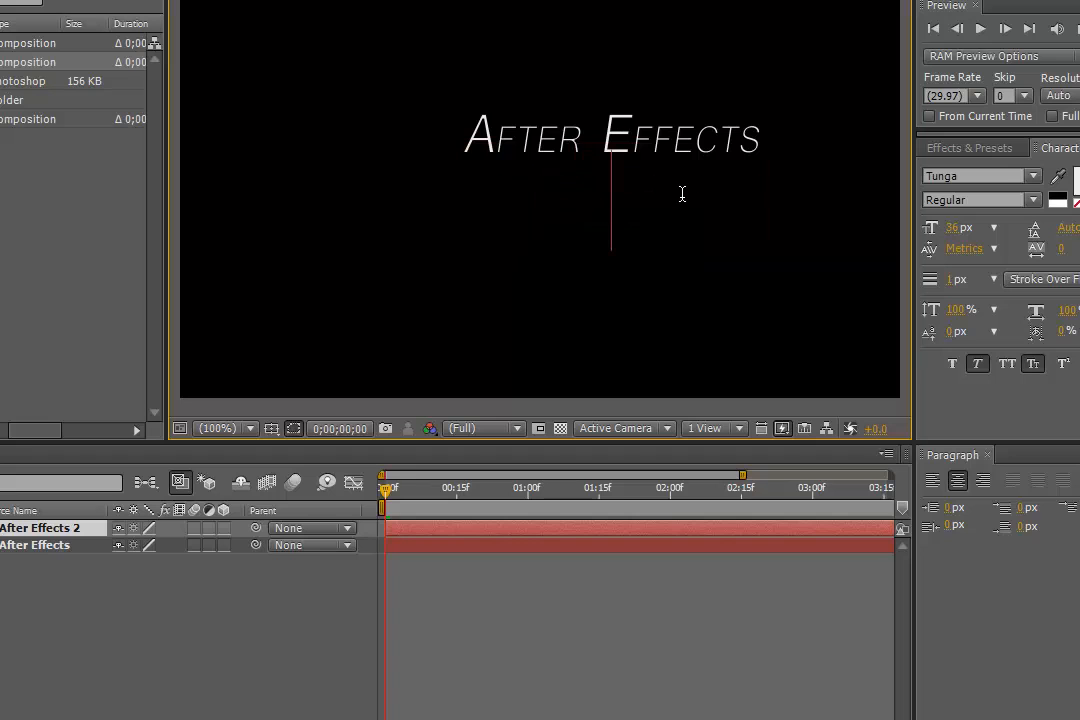
text(The Basics)
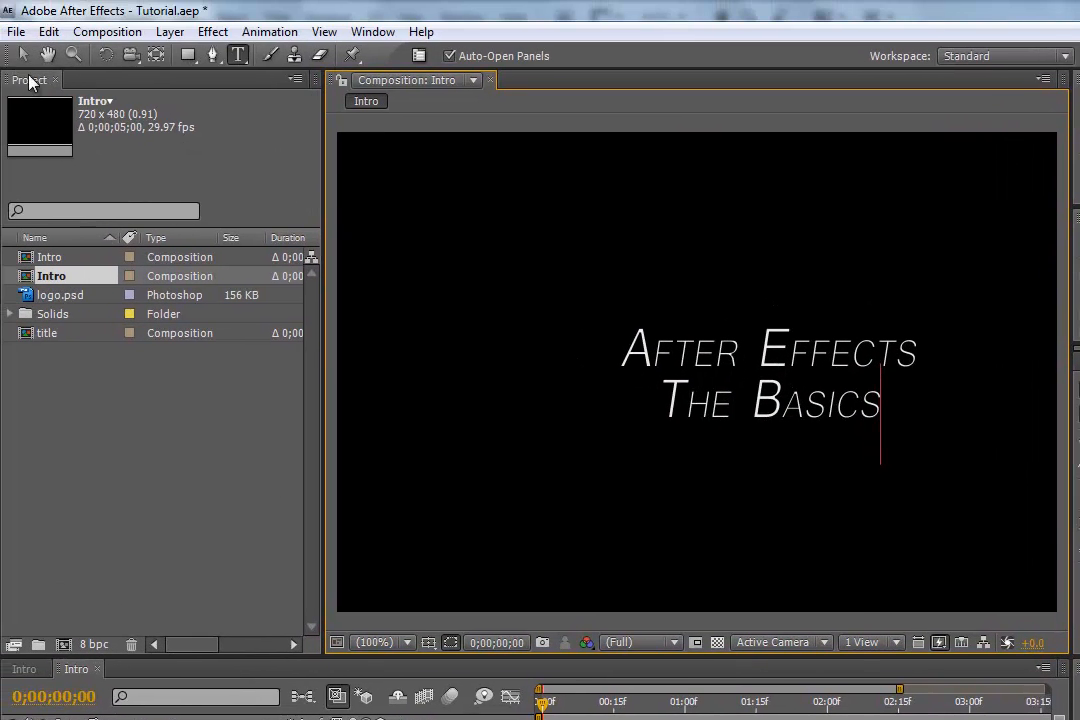
click(23, 54)
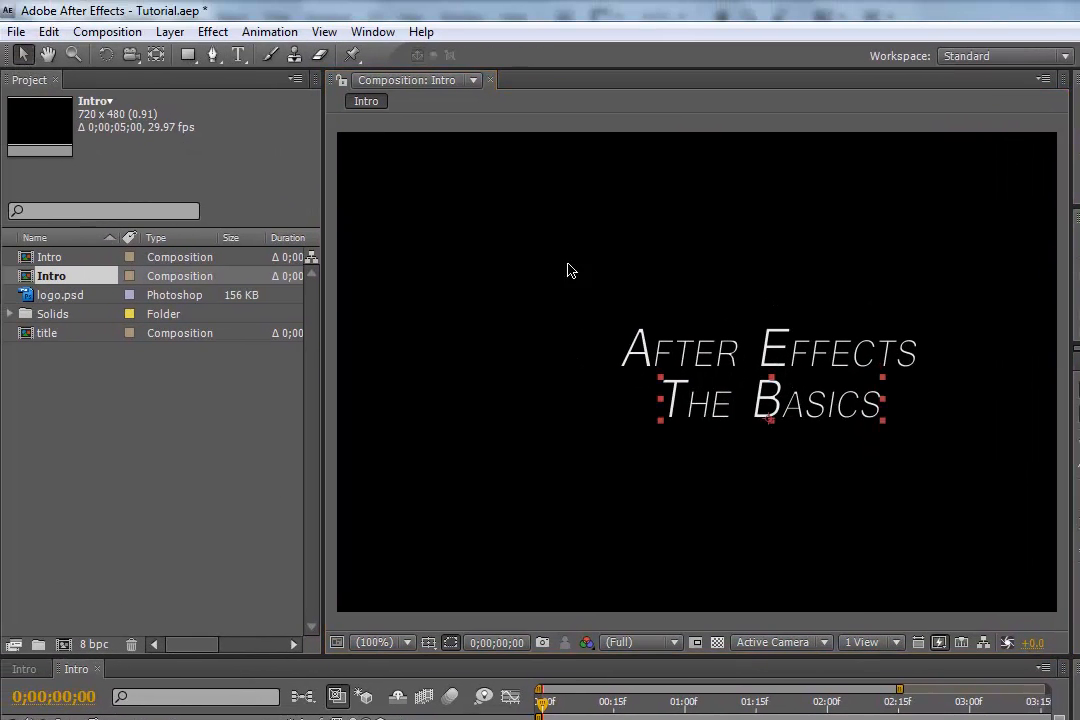
Step: Enlarge "The Basics" slightly and align its left edge with the "After Effects" line above
drag(671, 303, 633, 303)
drag(706, 408, 697, 416)
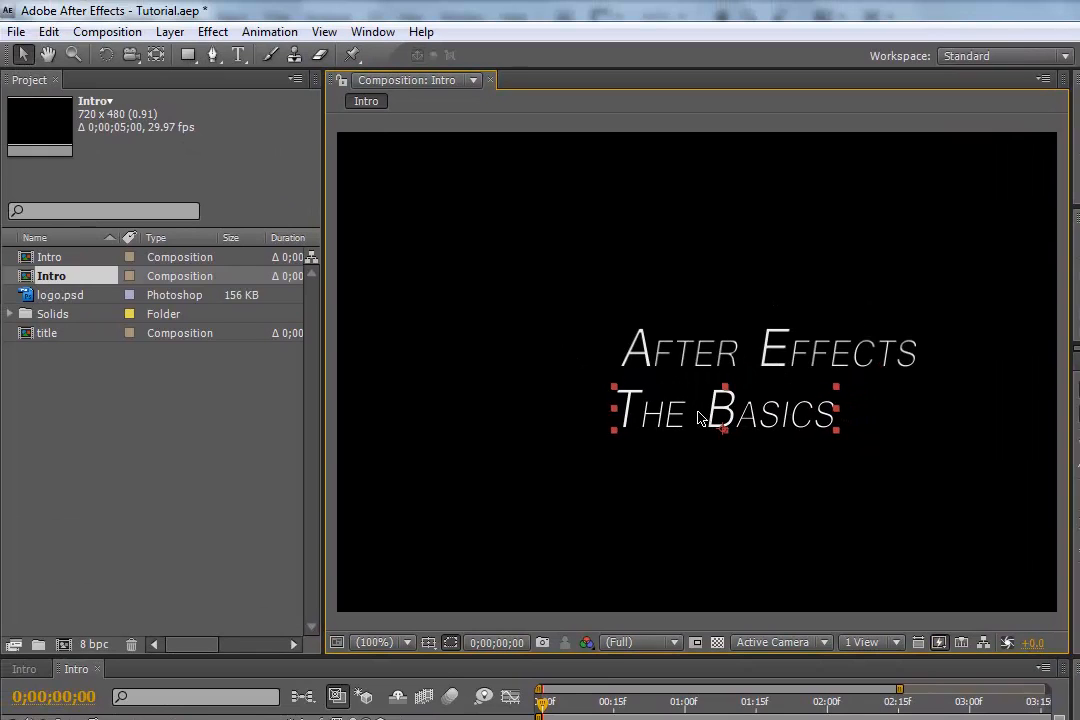
mouse_move(843, 393)
mouse_down()
mouse_move(873, 398)
mouse_move(860, 383)
mouse_up()
drag(799, 414, 828, 411)
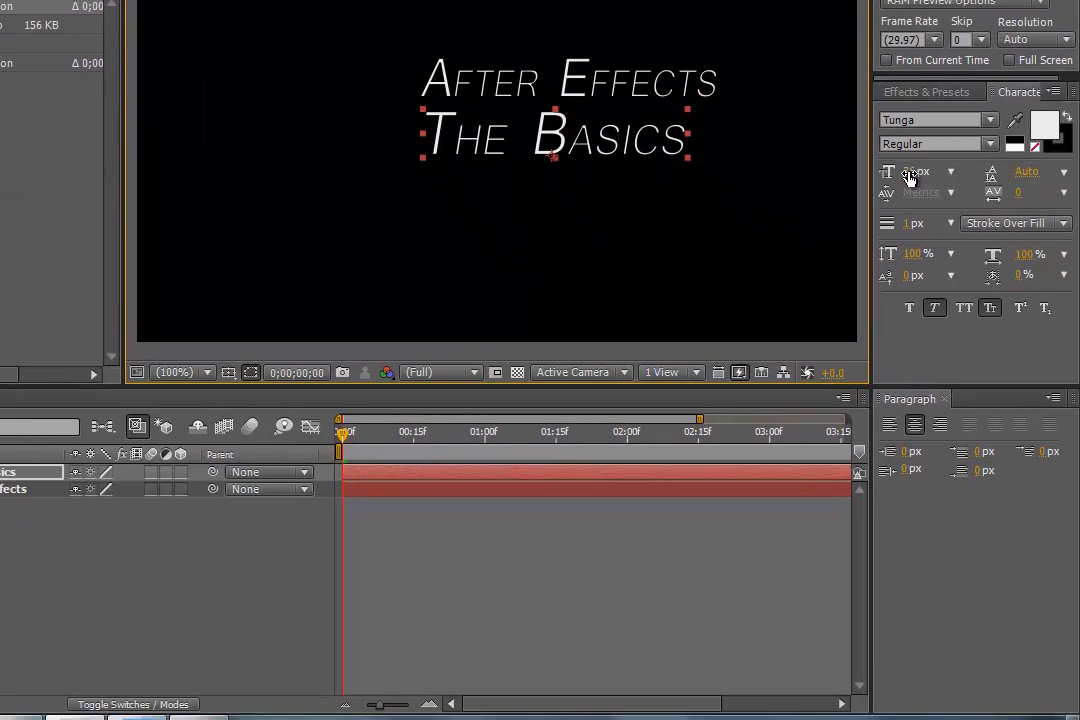
Step: Set the font size of "The Basics" to 40 px and nudge the line so it sits close under "After Effects"
mouse_move(903, 177)
mouse_down()
mouse_move(925, 177)
mouse_move(914, 176)
mouse_up()
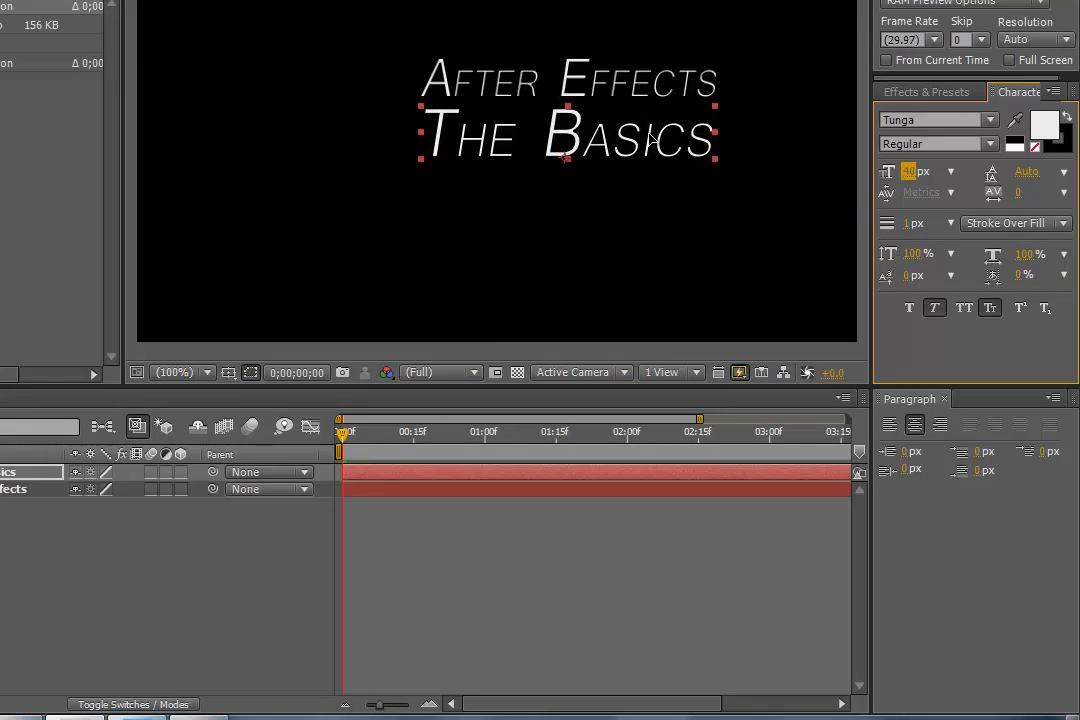
click(783, 226)
click(670, 139)
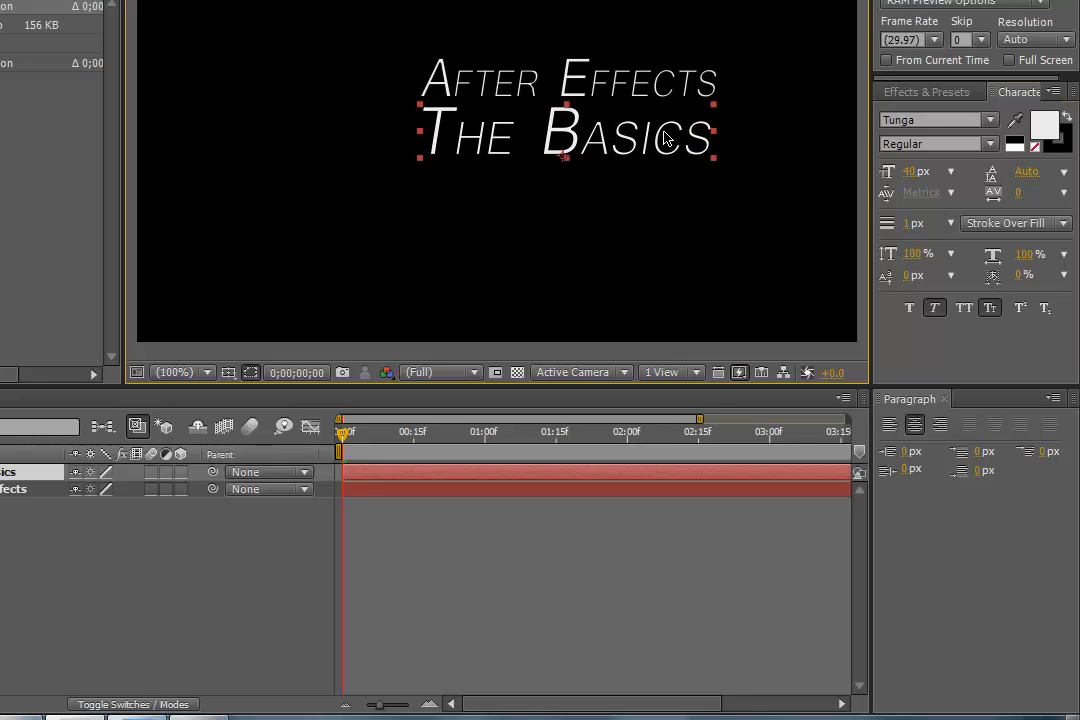
click(557, 82)
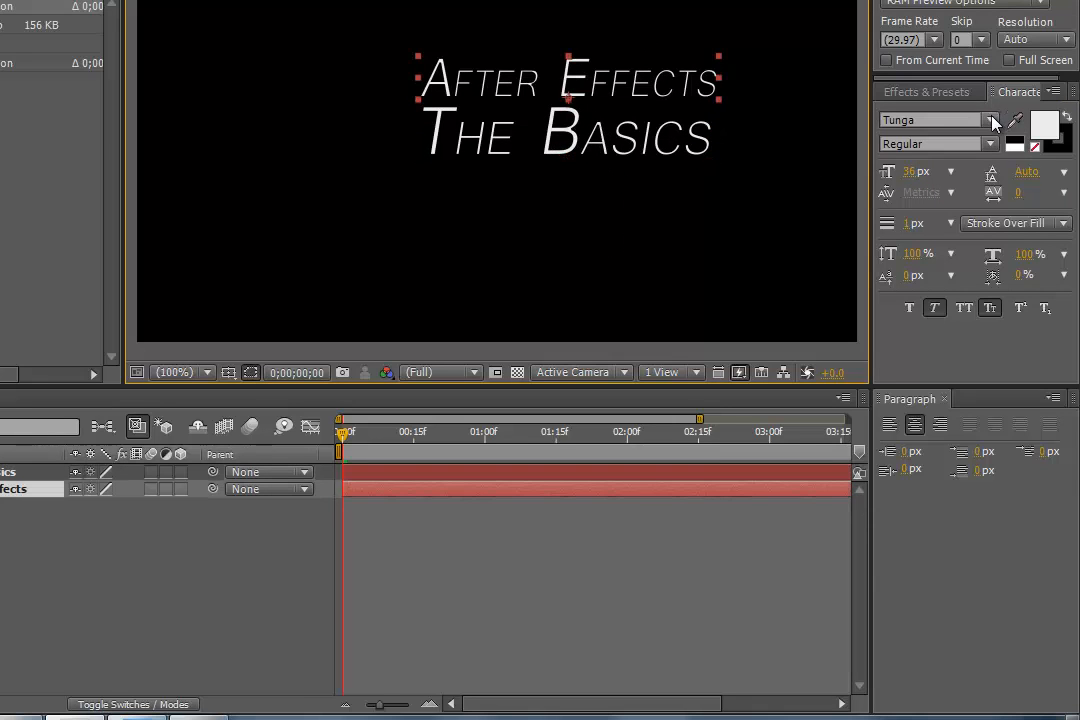
click(950, 119)
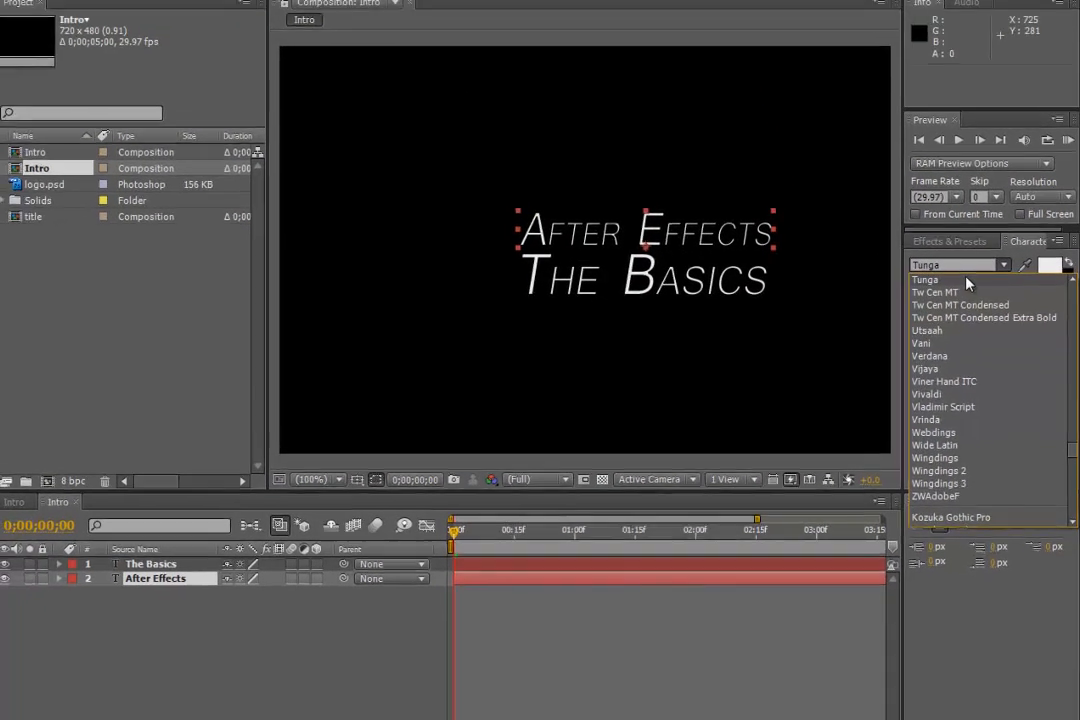
click(914, 206)
click(671, 214)
click(781, 330)
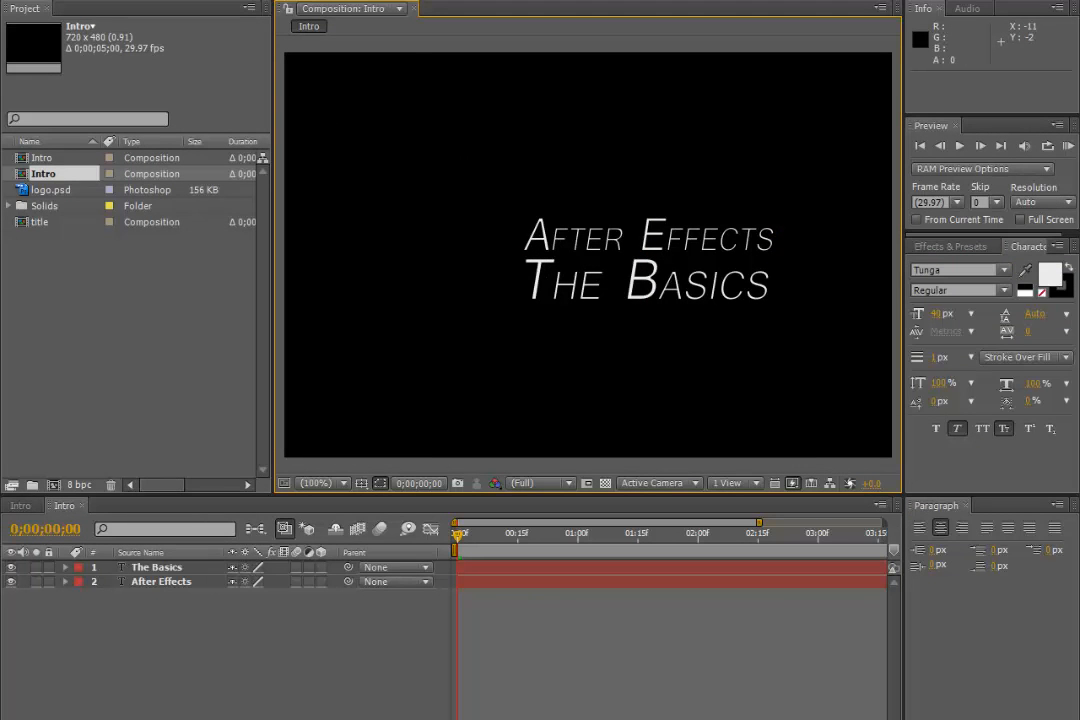
Step: Change the composition's background color to deep red
click(142, 0)
mouse_move(92, 0)
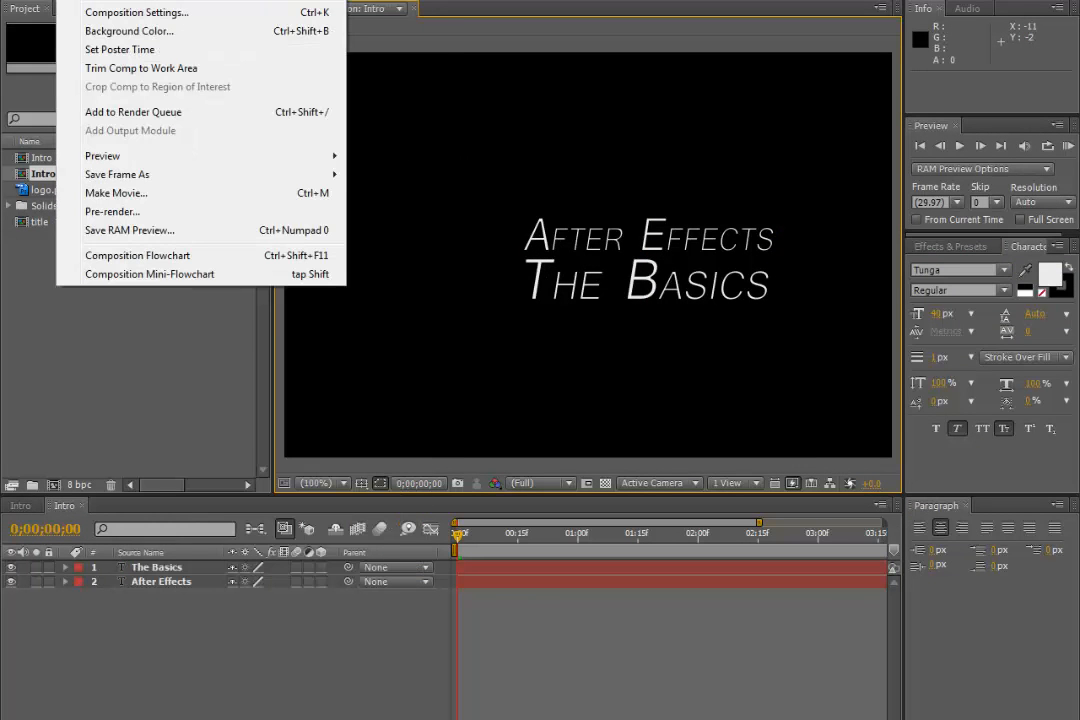
click(125, 31)
click(530, 362)
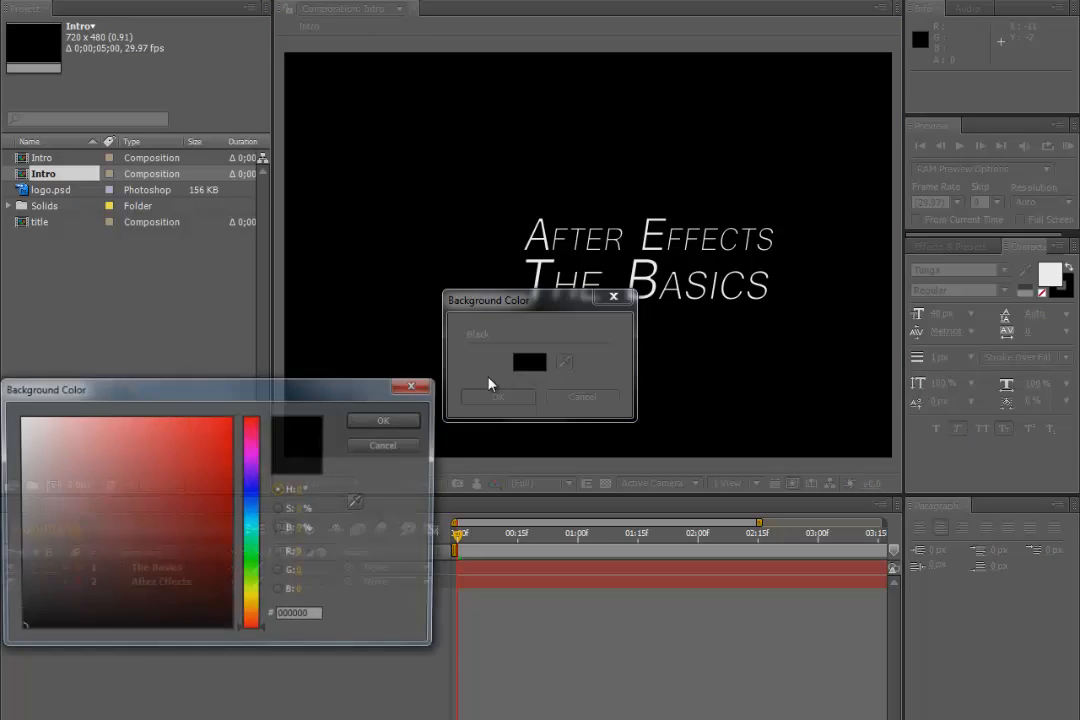
click(215, 492)
click(385, 421)
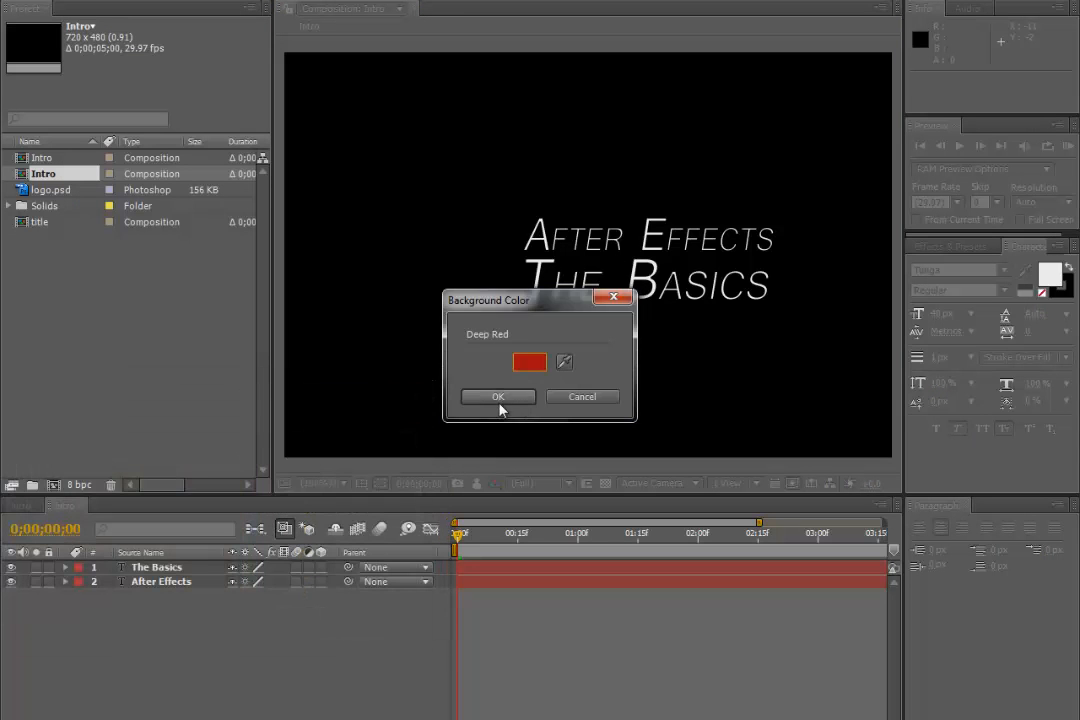
click(497, 397)
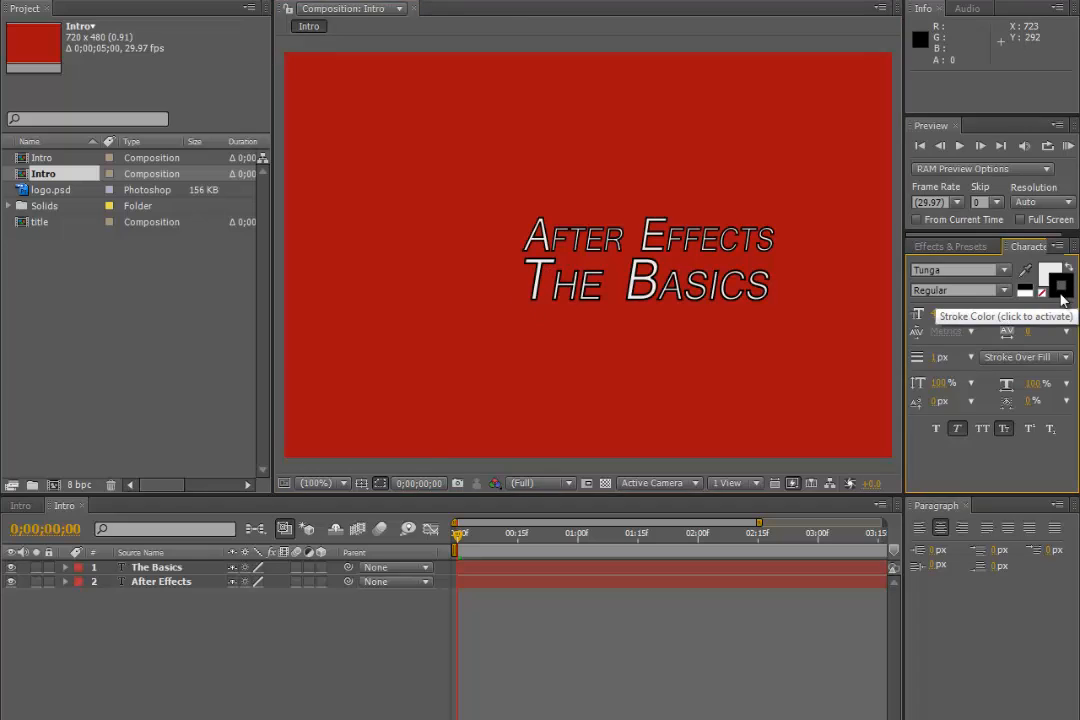
Step: Set the text stroke color to black (000000)
click(1062, 290)
drag(50, 627, 47, 645)
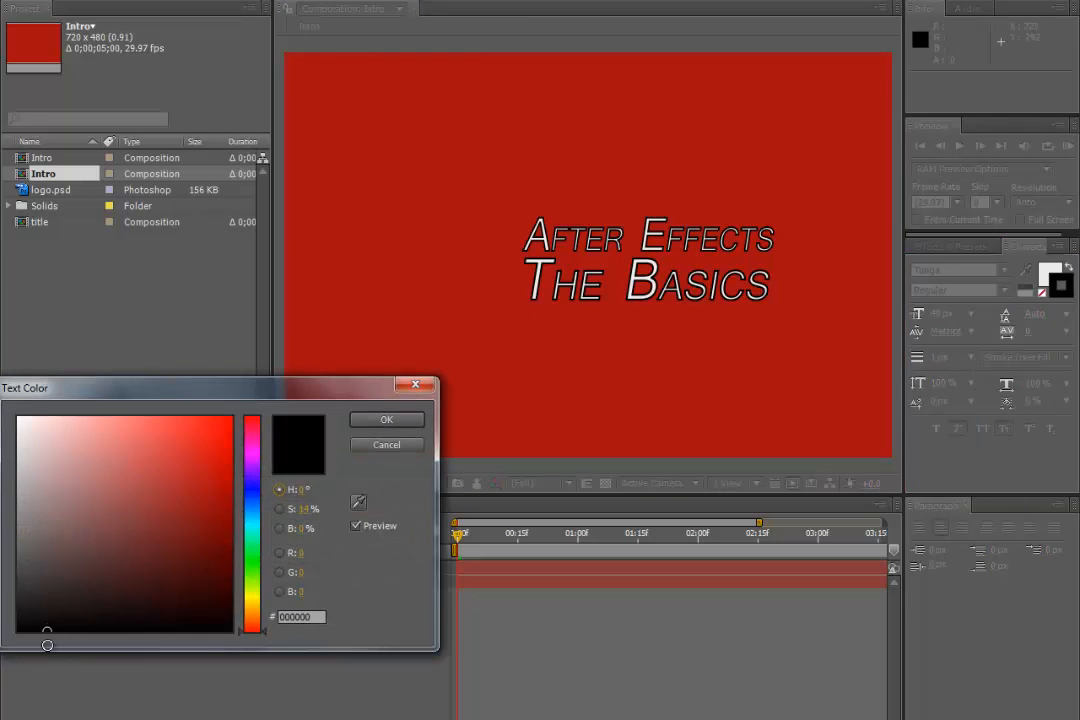
click(390, 421)
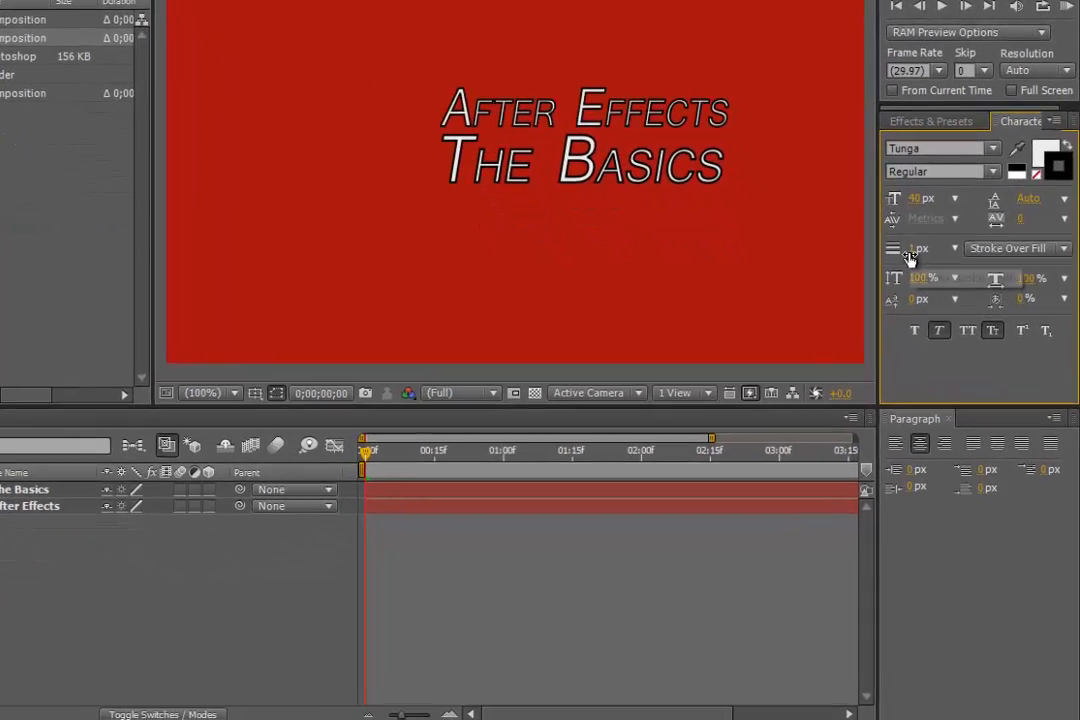
Step: Try adjusting the stroke width of "The Basics", keep it at 1 px, and leave text editing
click(937, 361)
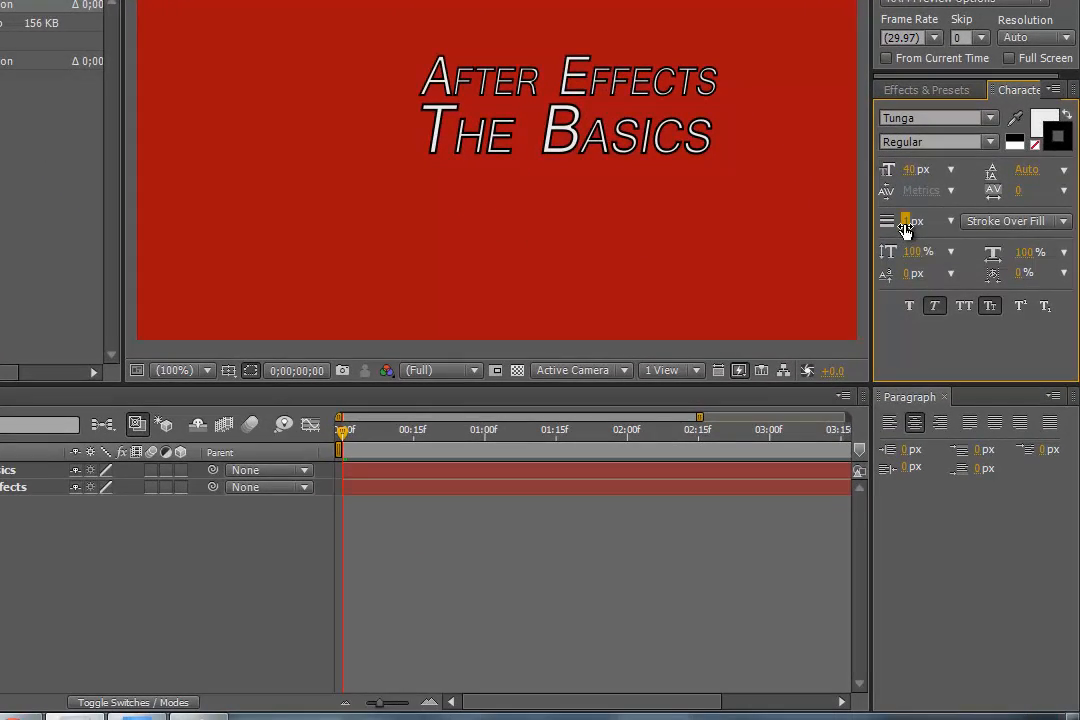
mouse_move(910, 228)
mouse_down()
mouse_move(930, 230)
mouse_move(912, 230)
mouse_up()
click(694, 141)
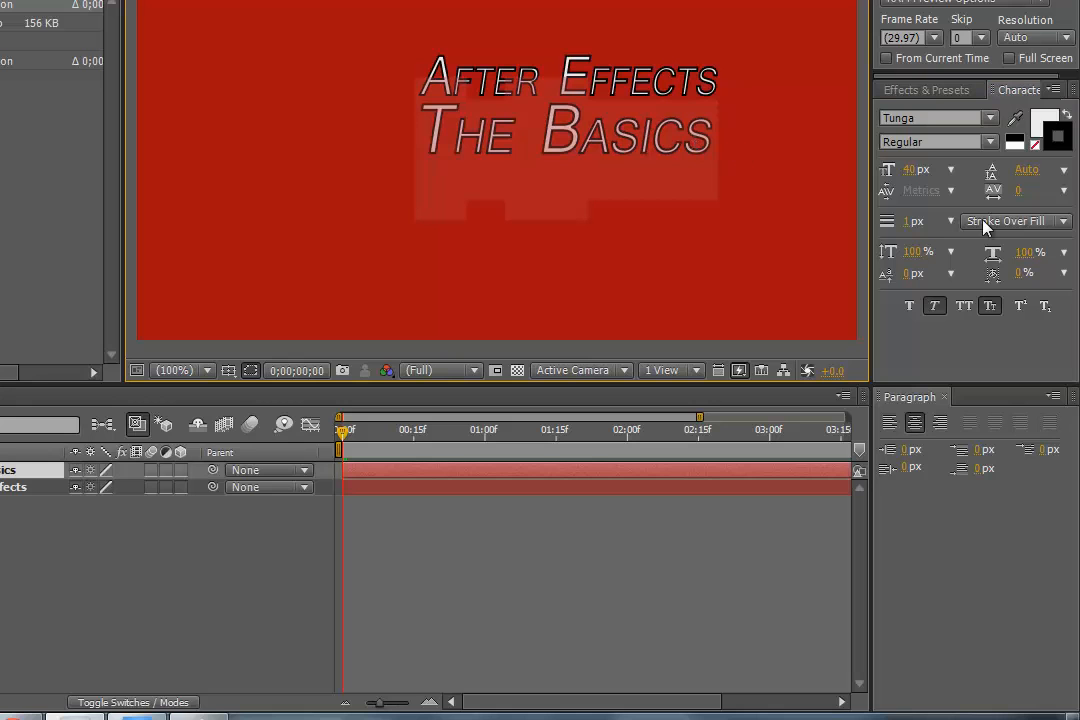
drag(904, 224, 906, 228)
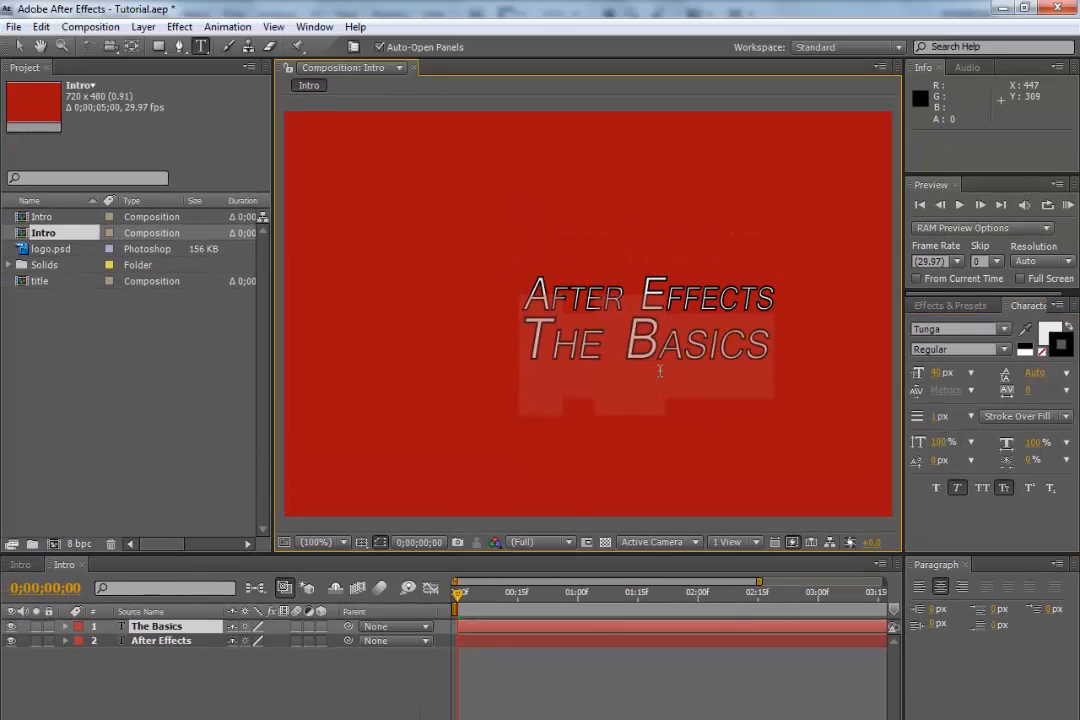
click(635, 350)
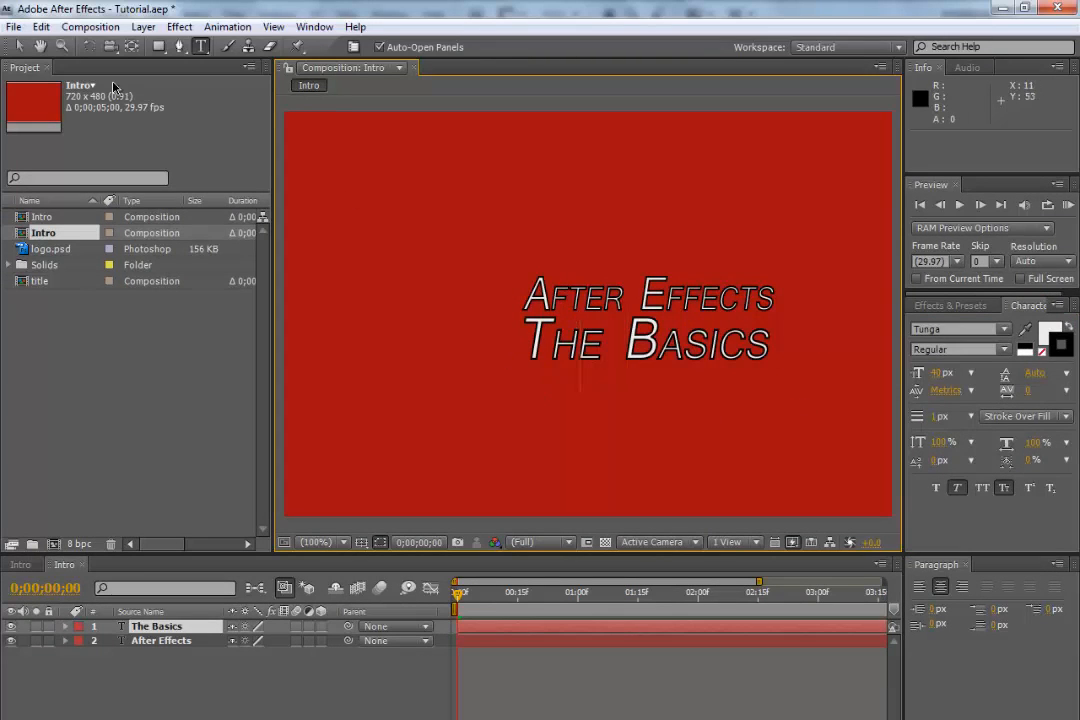
click(17, 47)
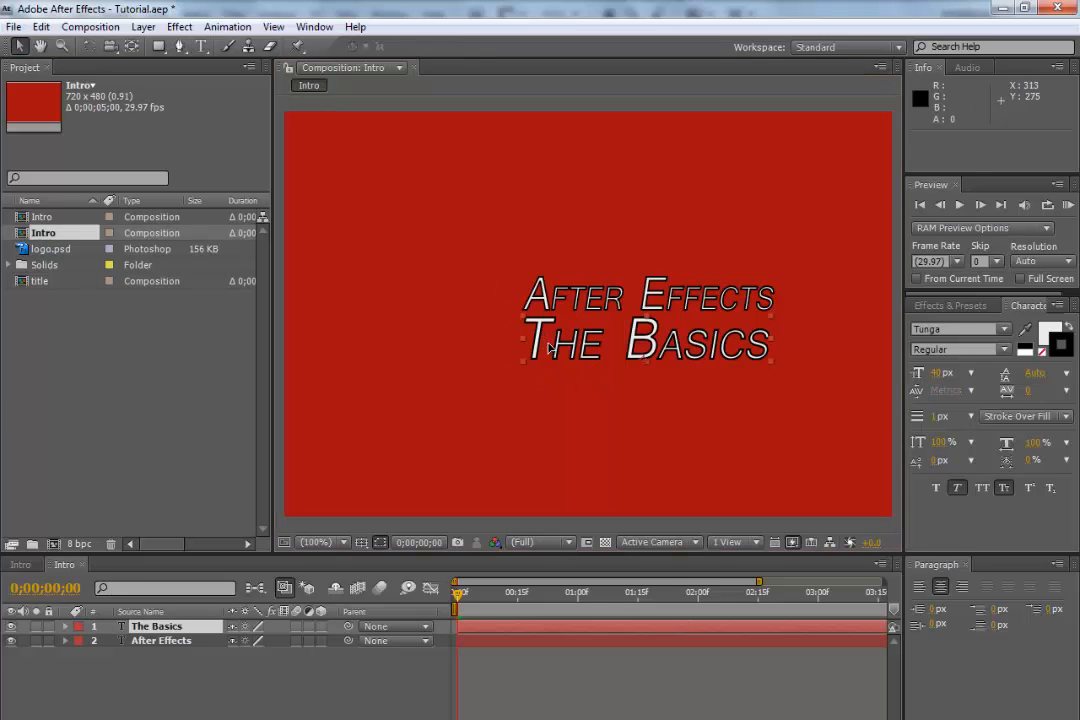
Step: Nudge the "The Basics" text slightly down and to the left beneath "After Effects"
drag(551, 345, 549, 348)
click(530, 391)
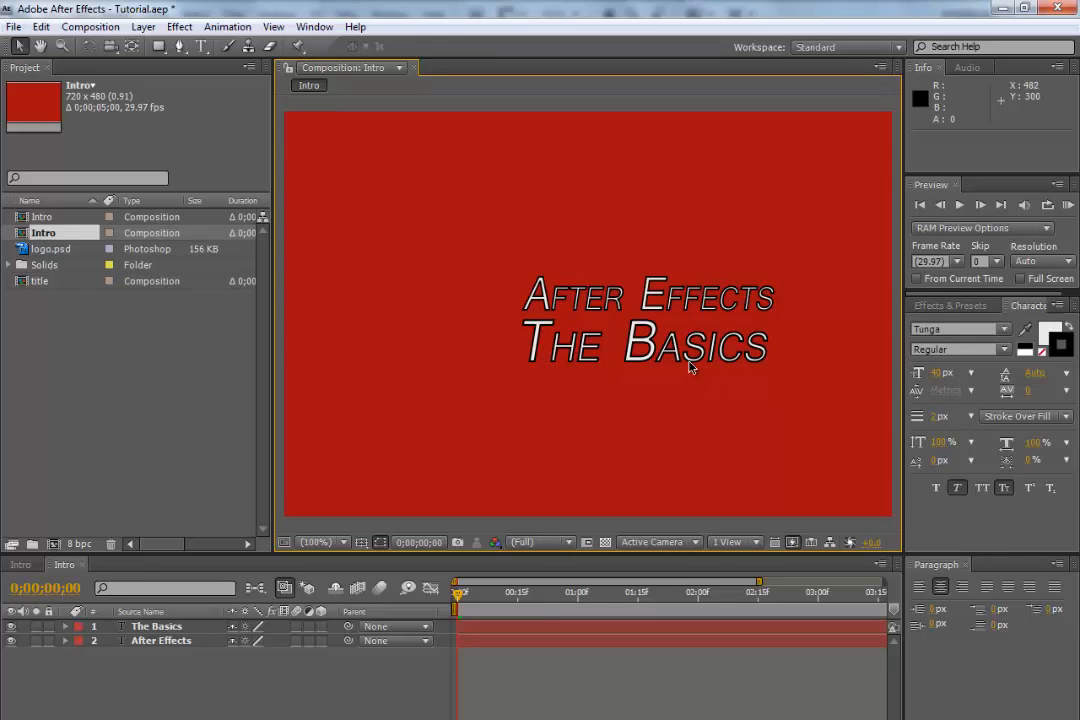
click(645, 342)
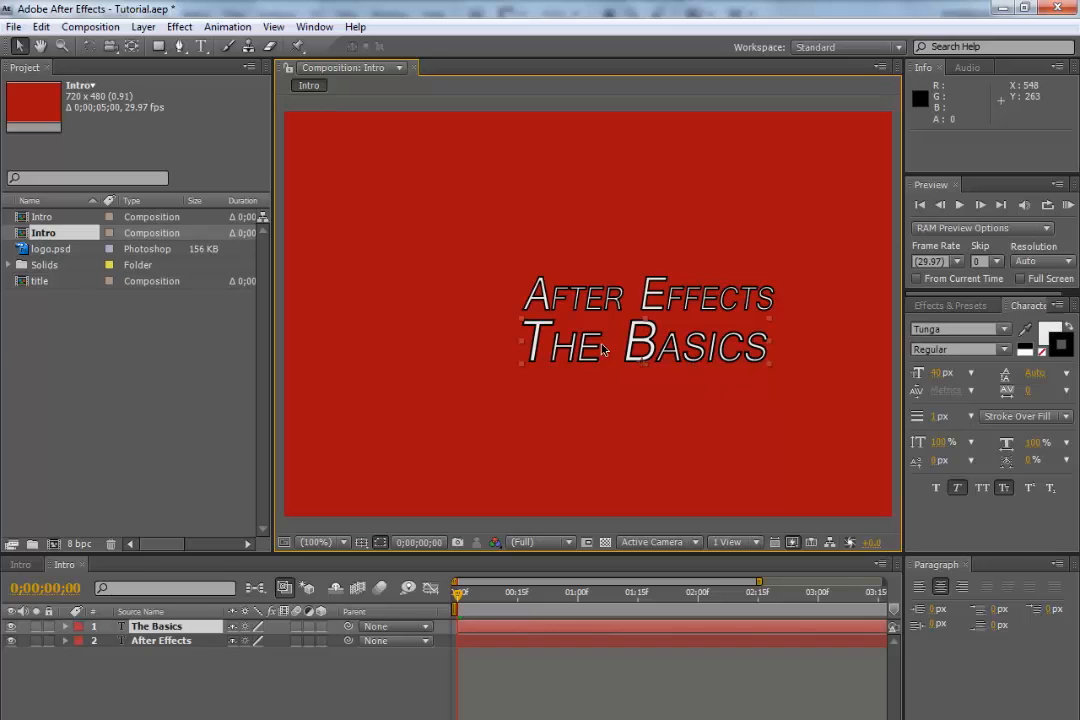
Step: Try Faux Bold on the "After Effects" text, and turn off its Faux Italic and Small Caps
click(600, 308)
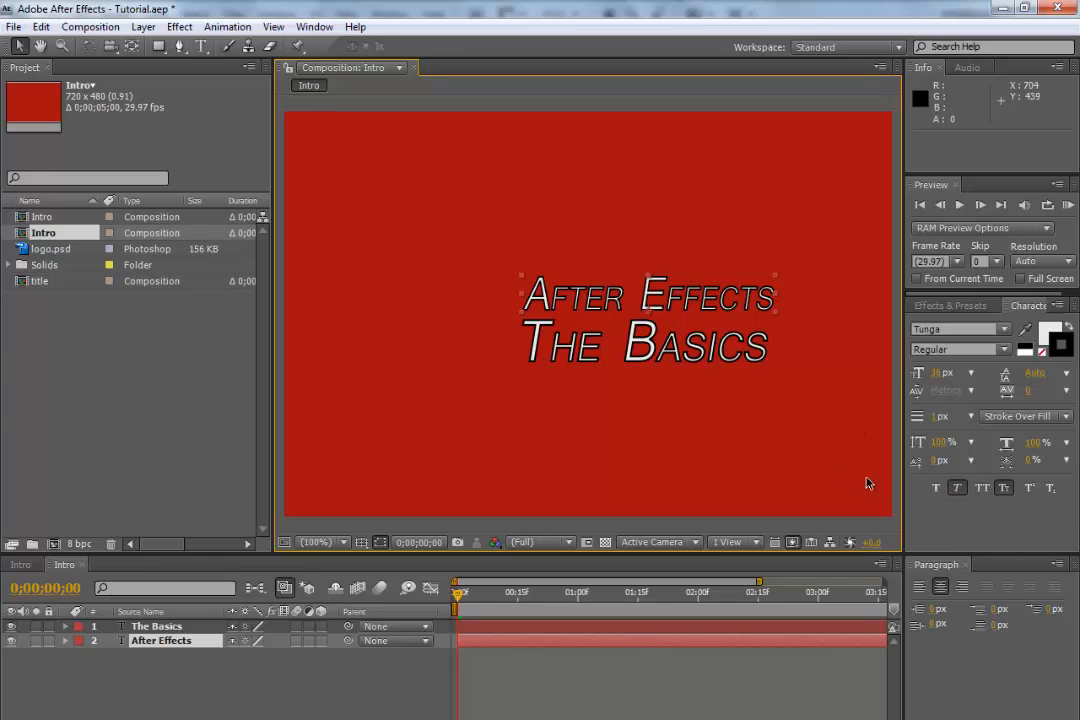
click(935, 492)
click(935, 489)
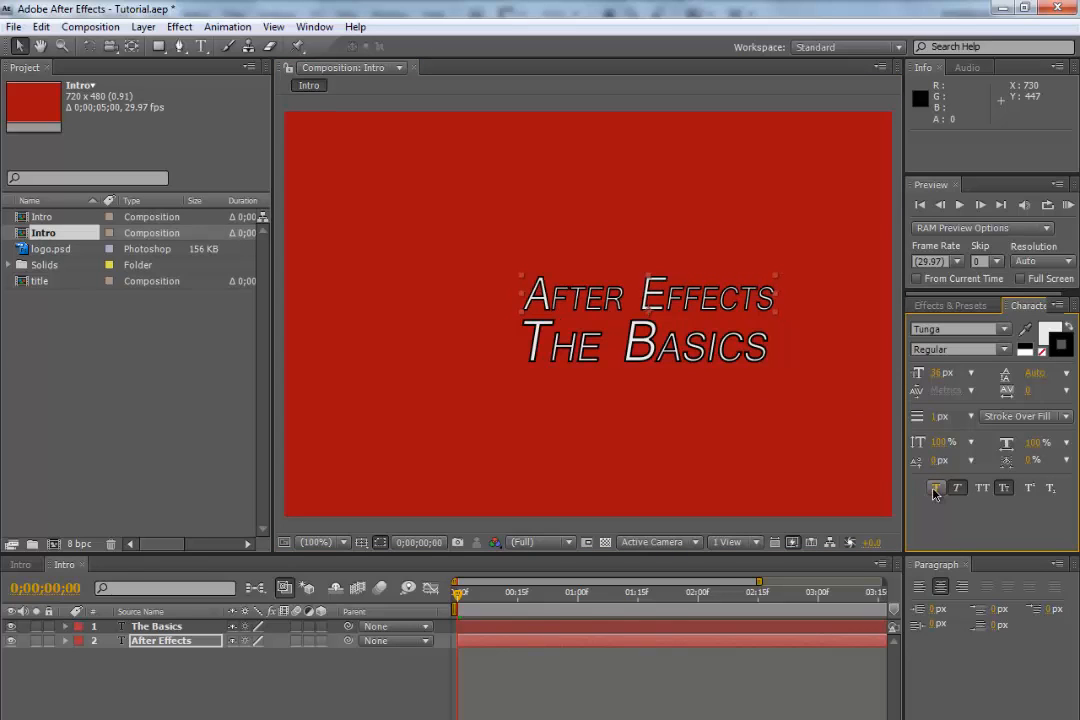
click(957, 488)
click(1004, 488)
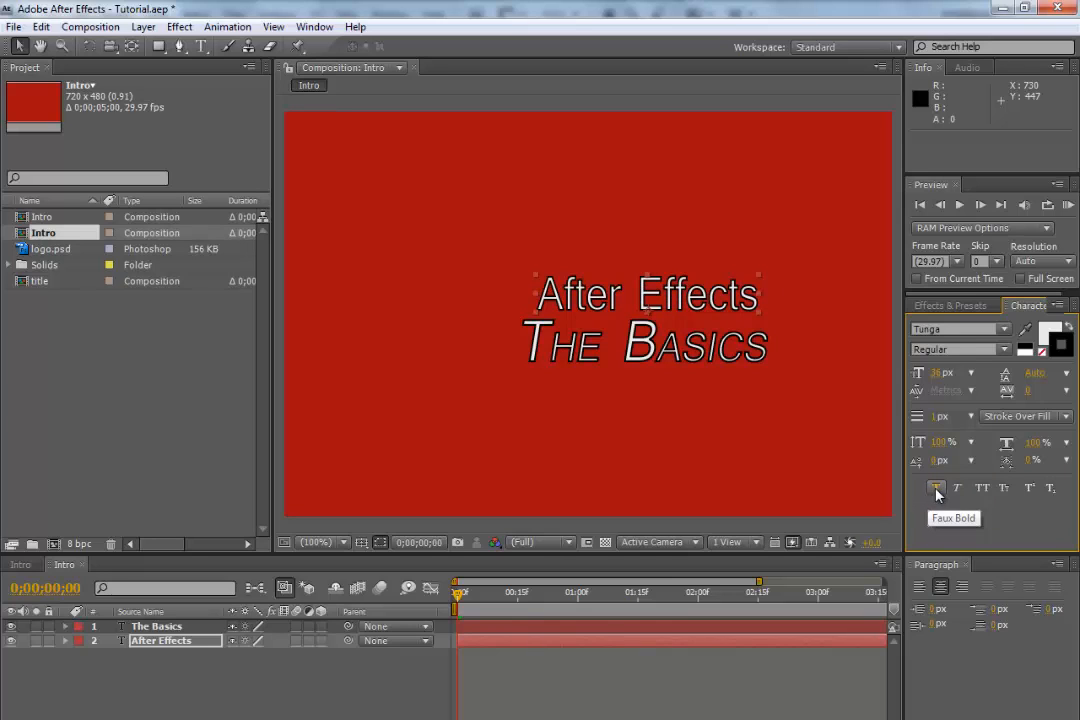
Step: Toggle Faux Bold on and off on "After Effects", and restore its Faux Italic and Small Caps styles
click(937, 490)
click(935, 489)
click(936, 490)
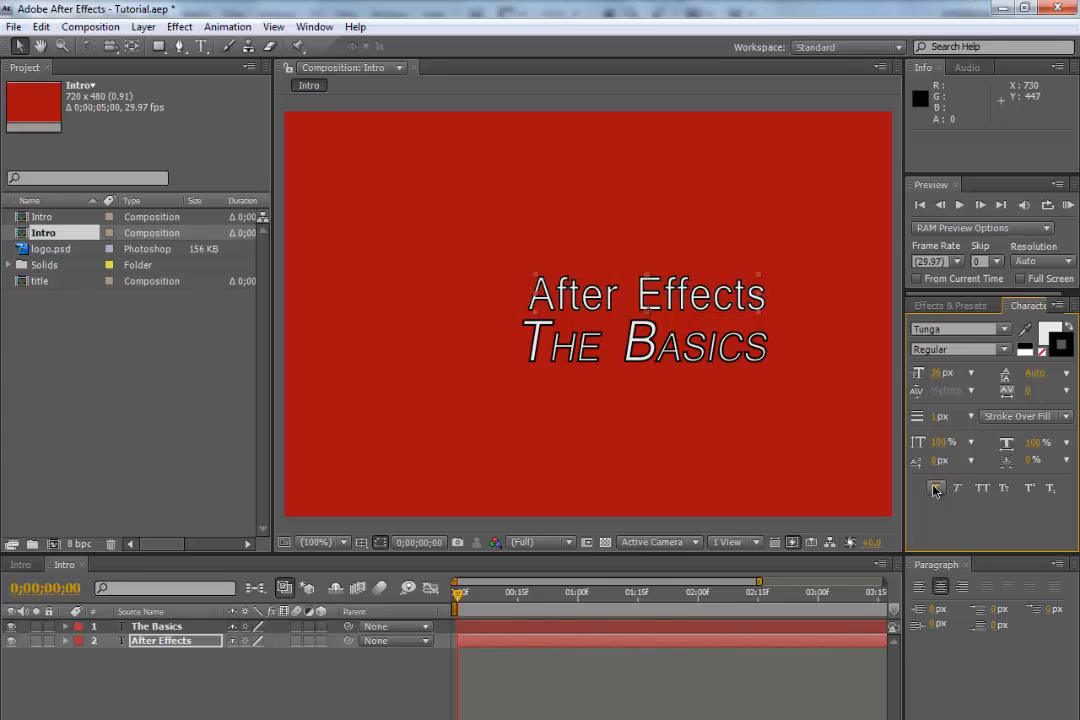
click(935, 489)
click(542, 304)
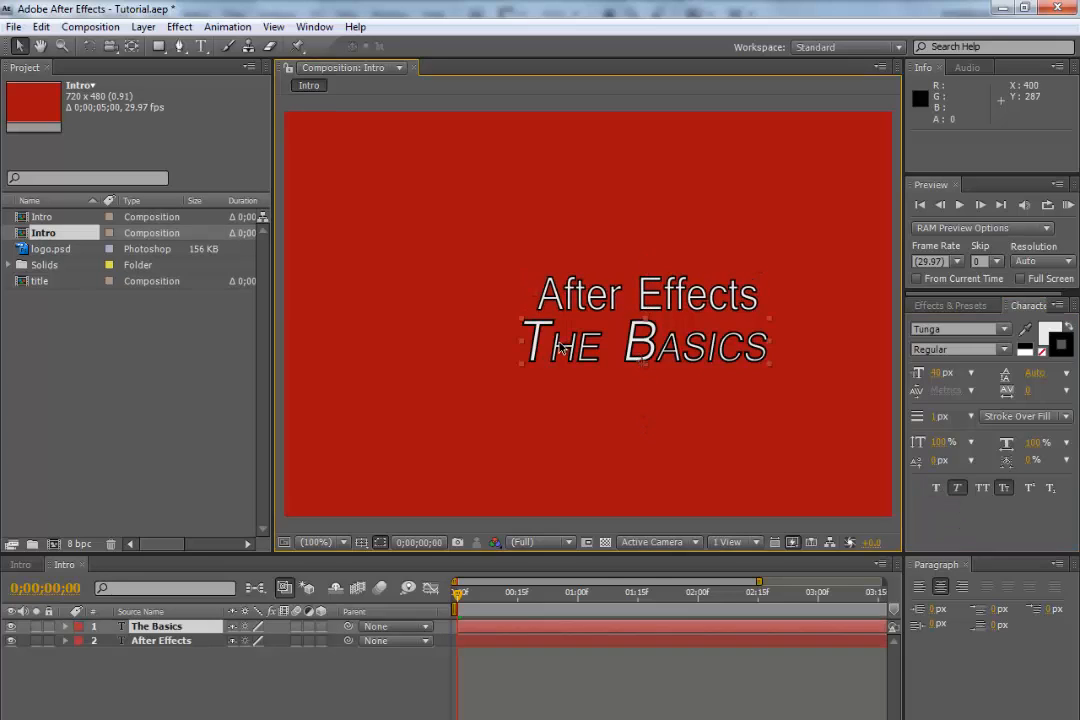
click(958, 489)
click(995, 489)
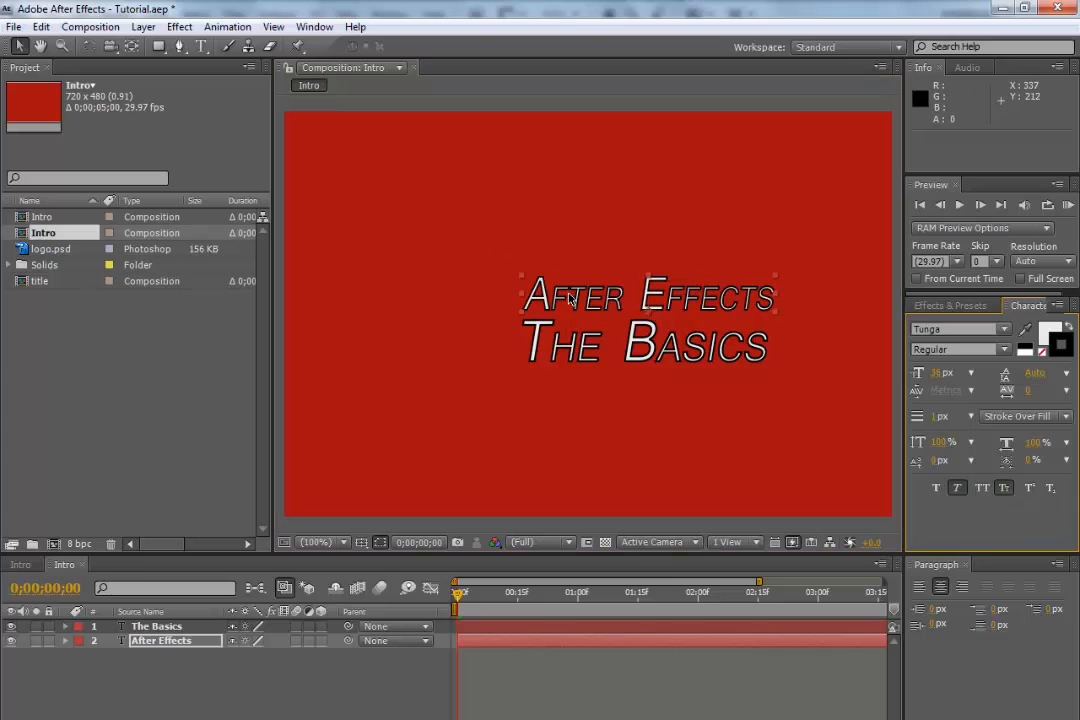
Step: Nudge the "After Effects" text slightly upward, keeping its left edge aligned with "The Basics", and deselect it
drag(573, 302, 577, 300)
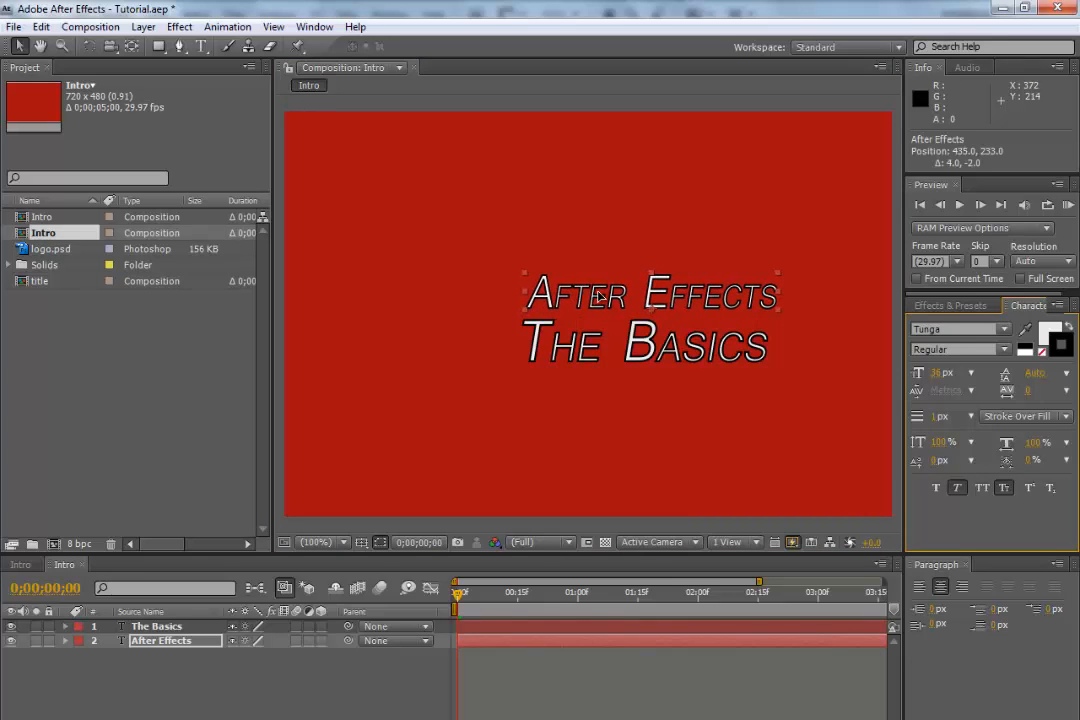
click(607, 427)
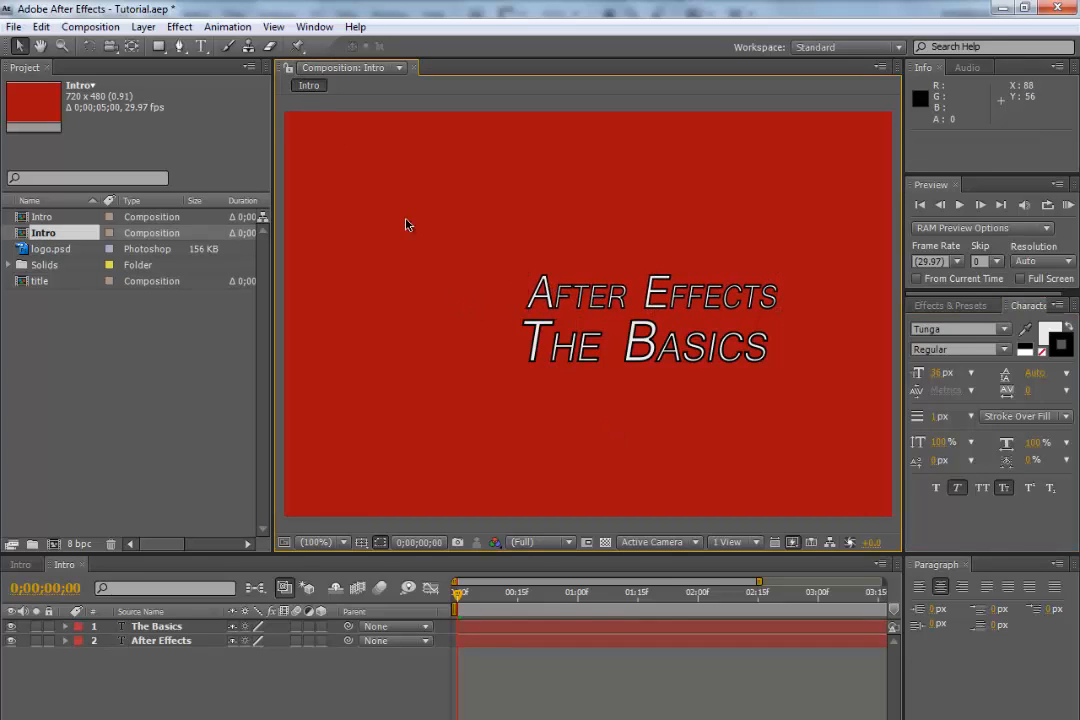
drag(607, 297, 603, 297)
click(564, 417)
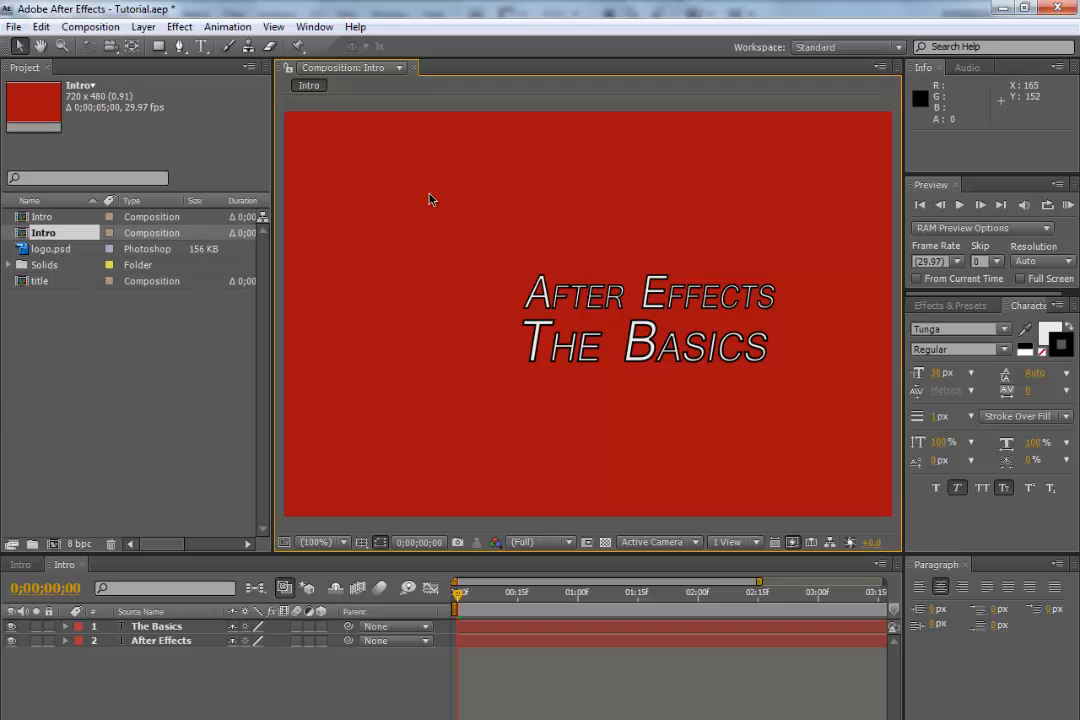
Step: Import logo.psd from the Tutorial Materials folder as footage with merged layers
click(13, 28)
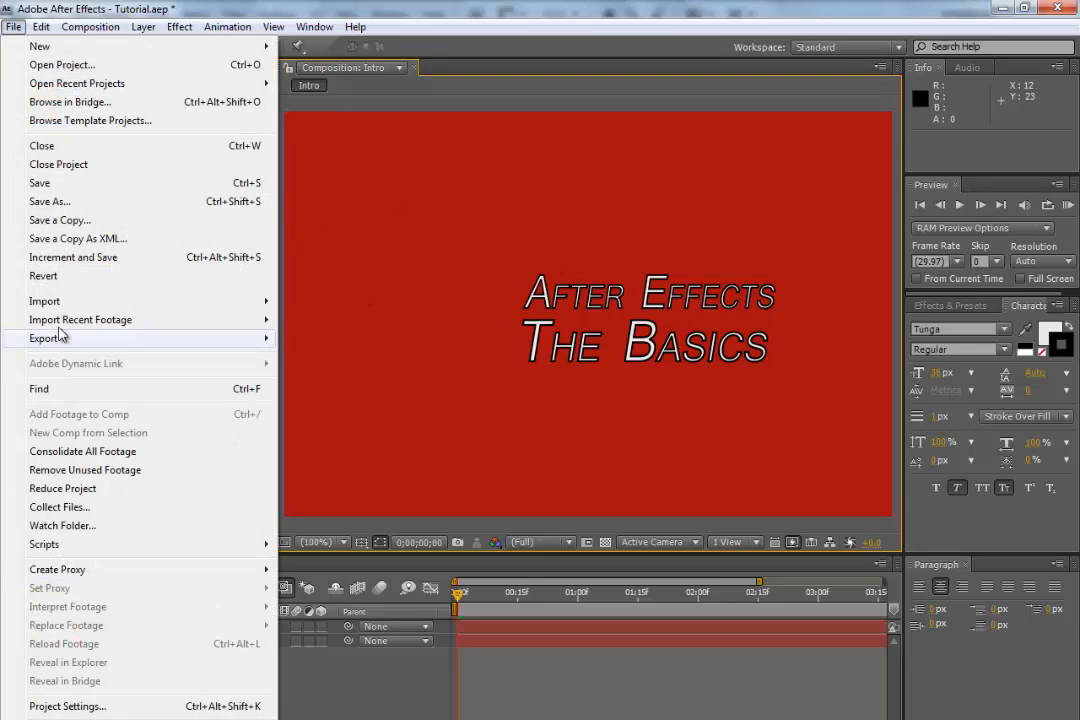
mouse_move(120, 301)
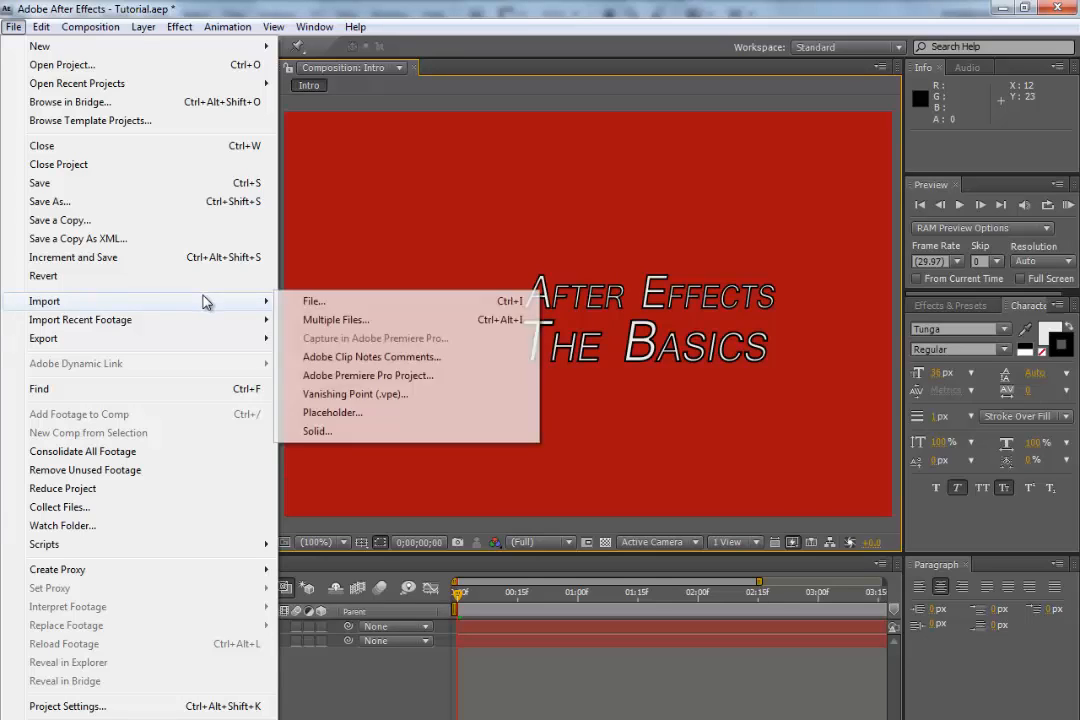
click(285, 301)
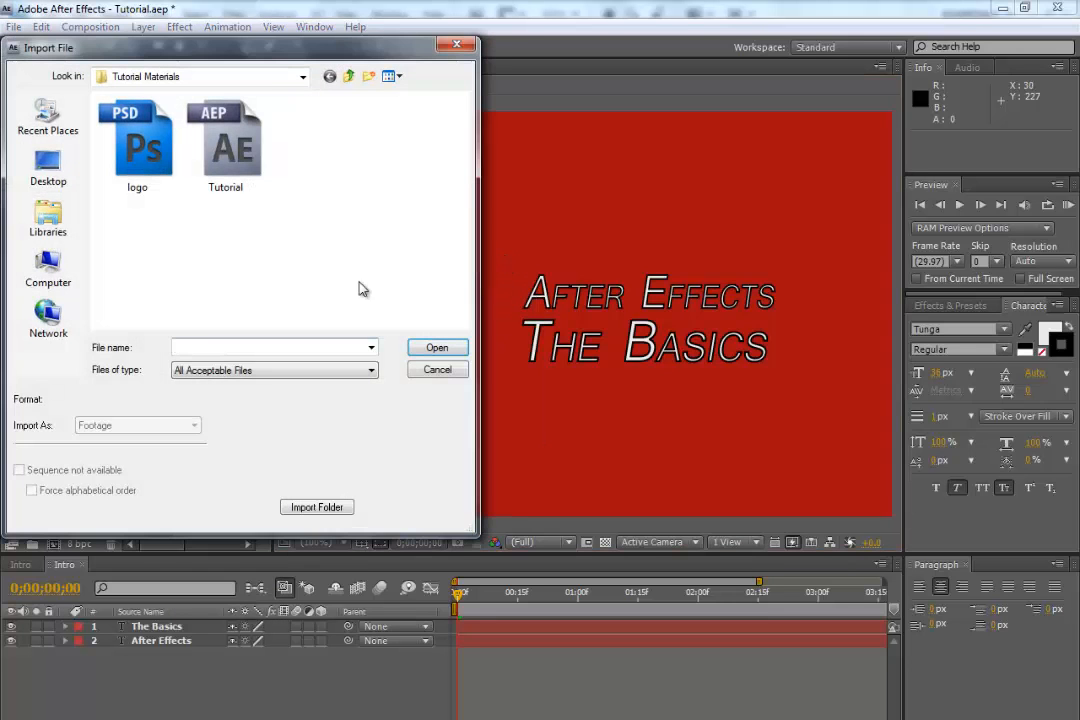
click(150, 170)
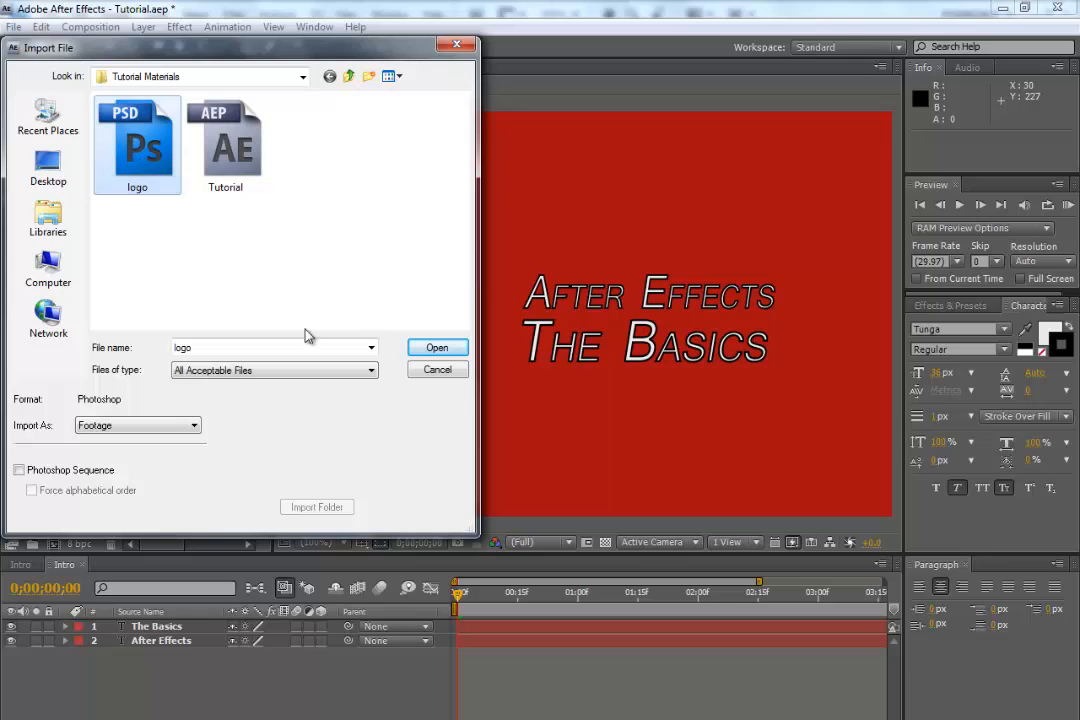
click(432, 350)
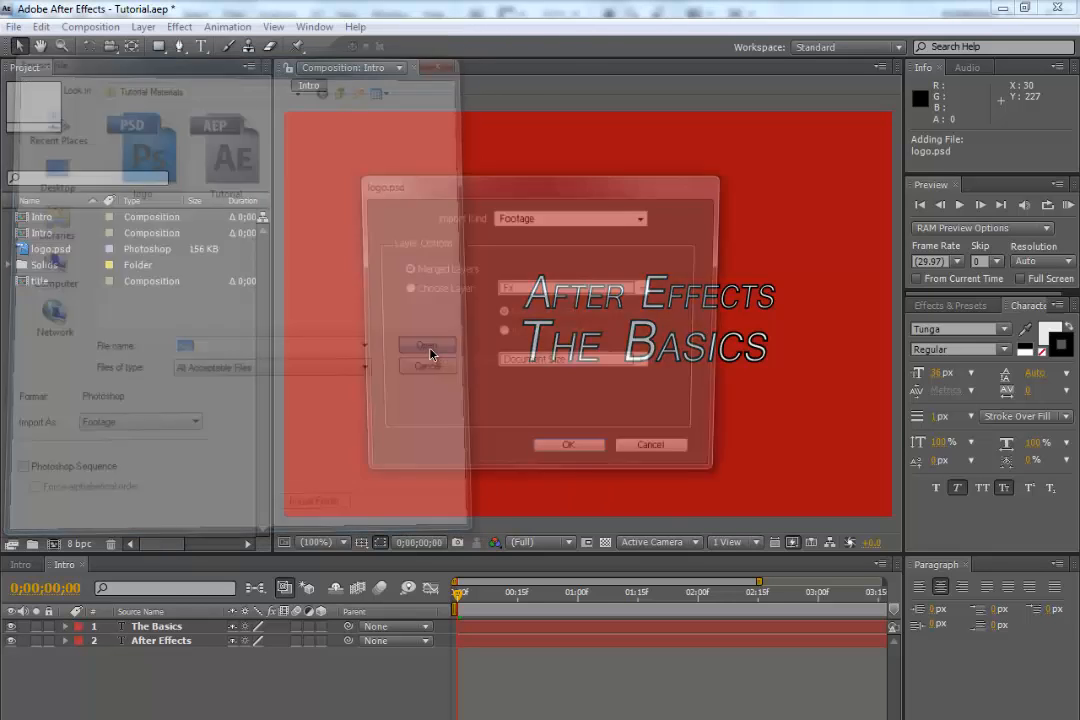
click(438, 290)
click(434, 270)
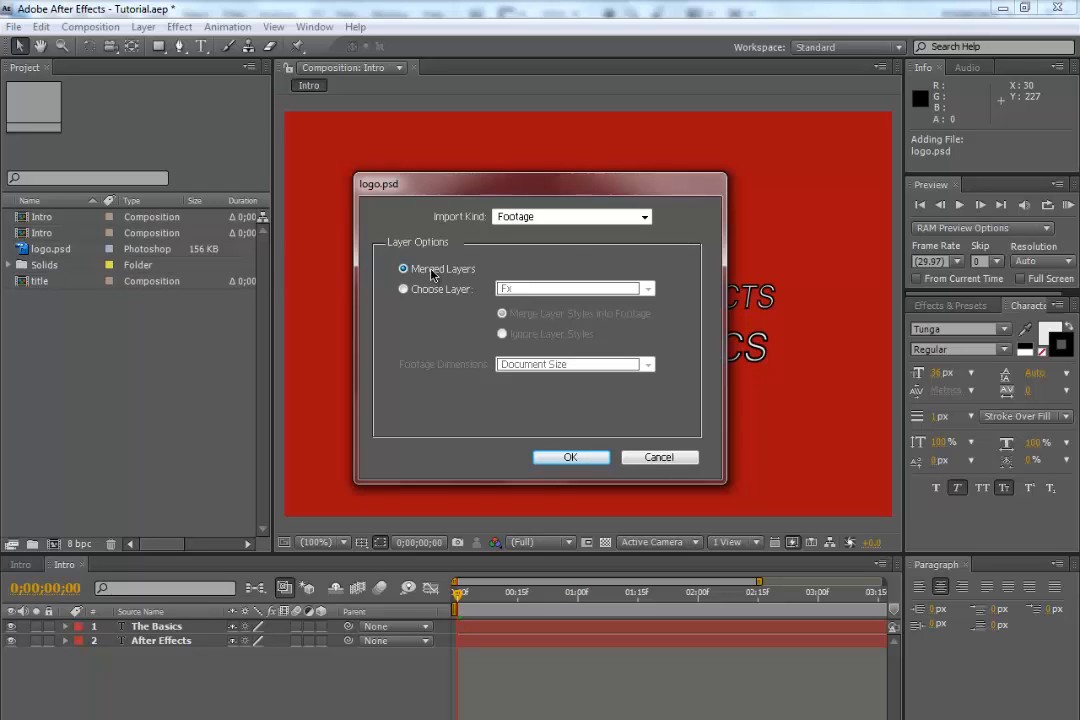
click(586, 460)
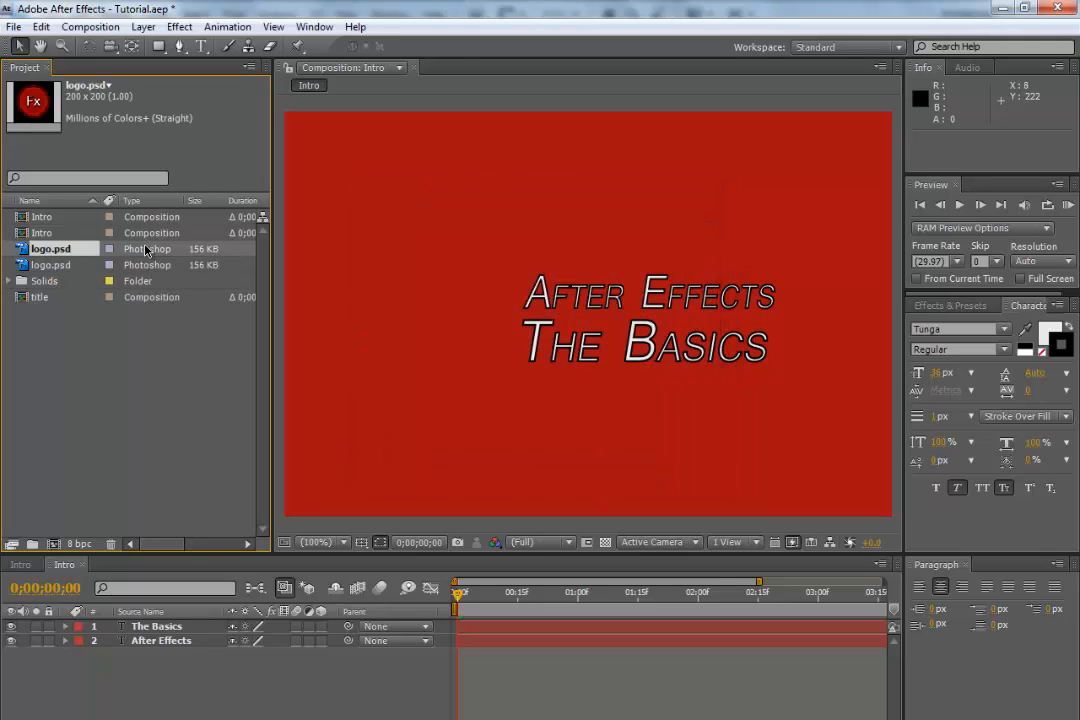
Step: Add the newly imported logo.psd to the Intro composition beneath both text layers
click(76, 267)
click(77, 251)
click(77, 265)
click(77, 251)
drag(57, 255, 144, 657)
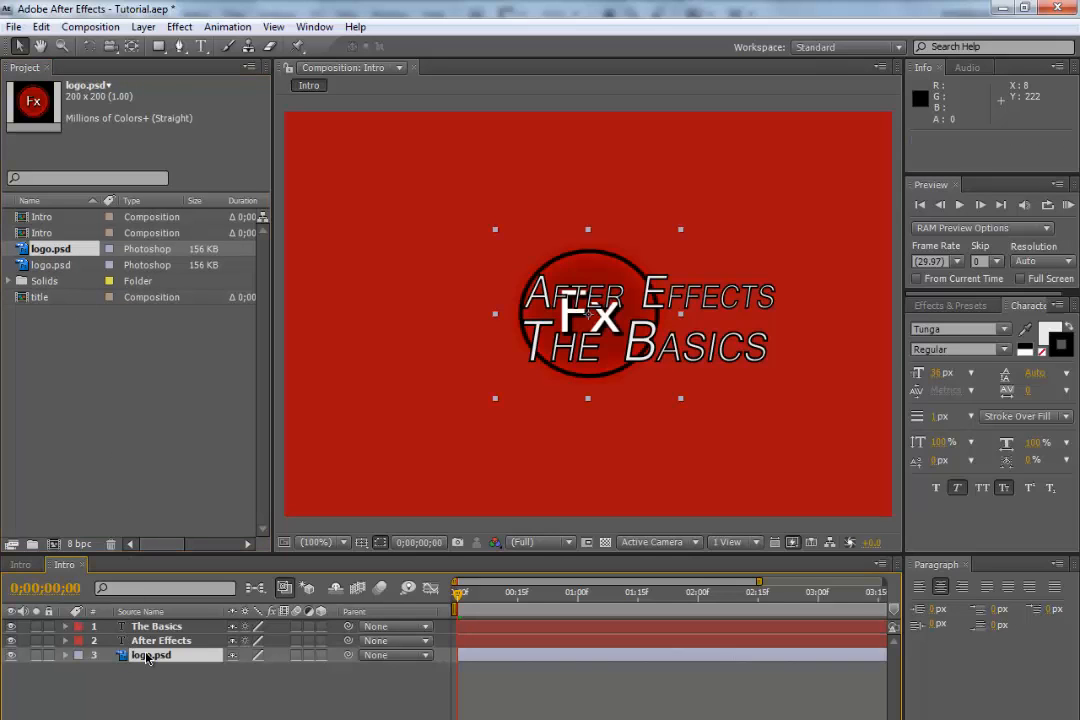
Step: Move the logo to the left of the title text, vertically centred on both lines, and deselect it
drag(540, 386, 382, 399)
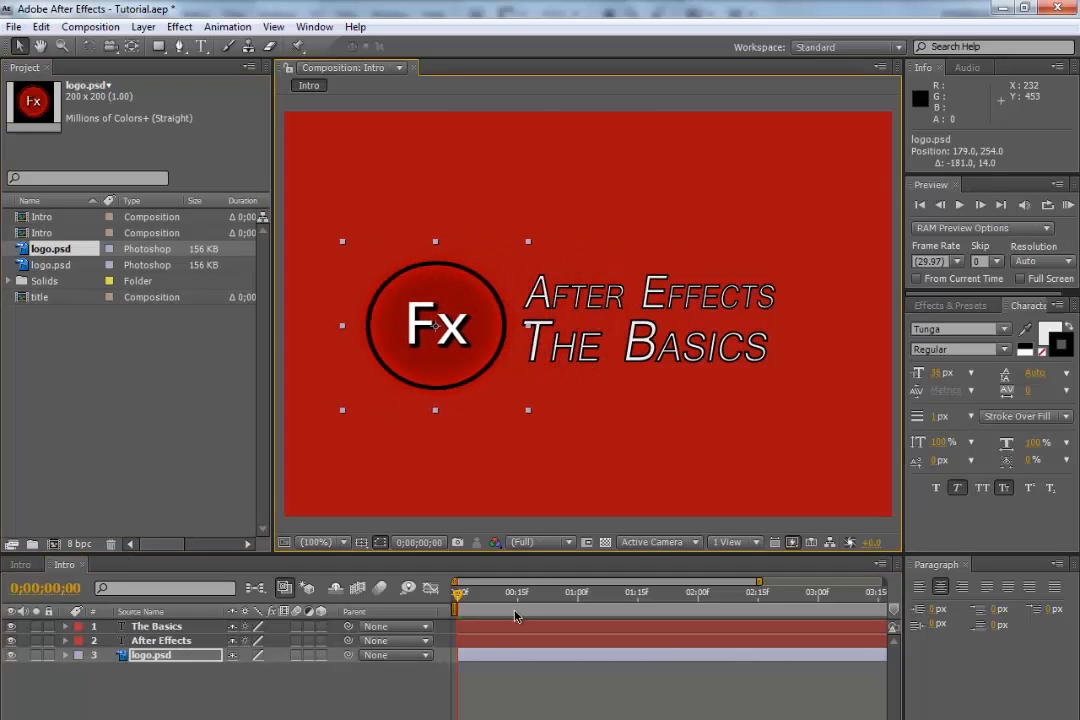
drag(426, 333, 404, 324)
click(210, 698)
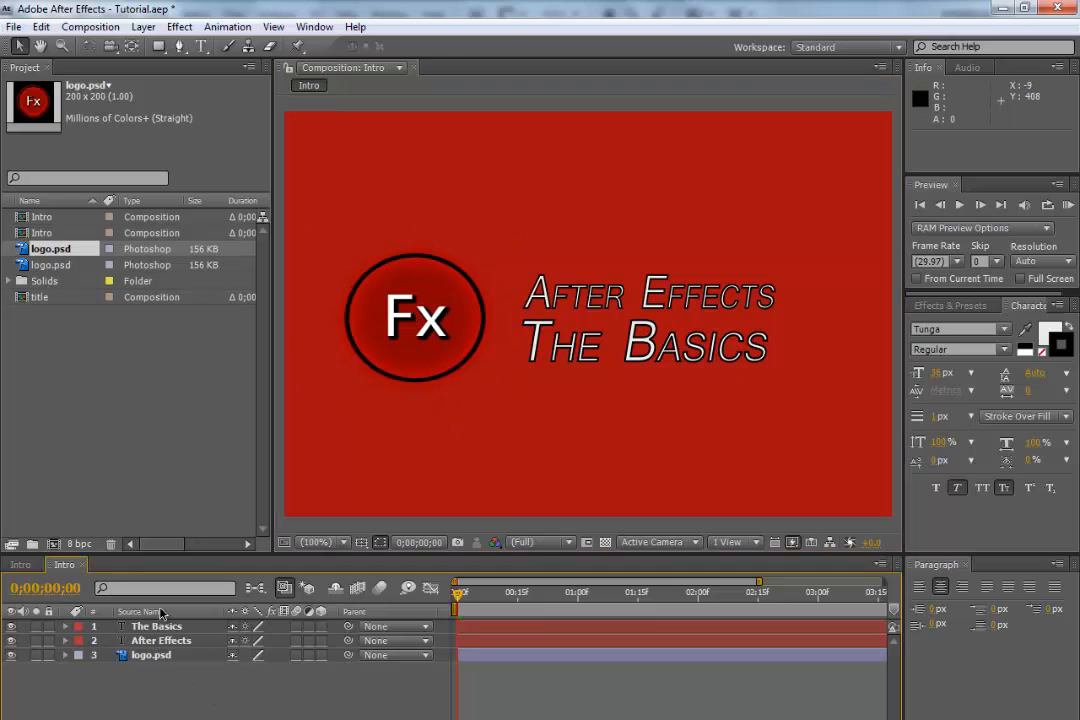
Step: Scale the logo down to roughly the height of both text lines, make it round, and place it close beside the title
click(403, 328)
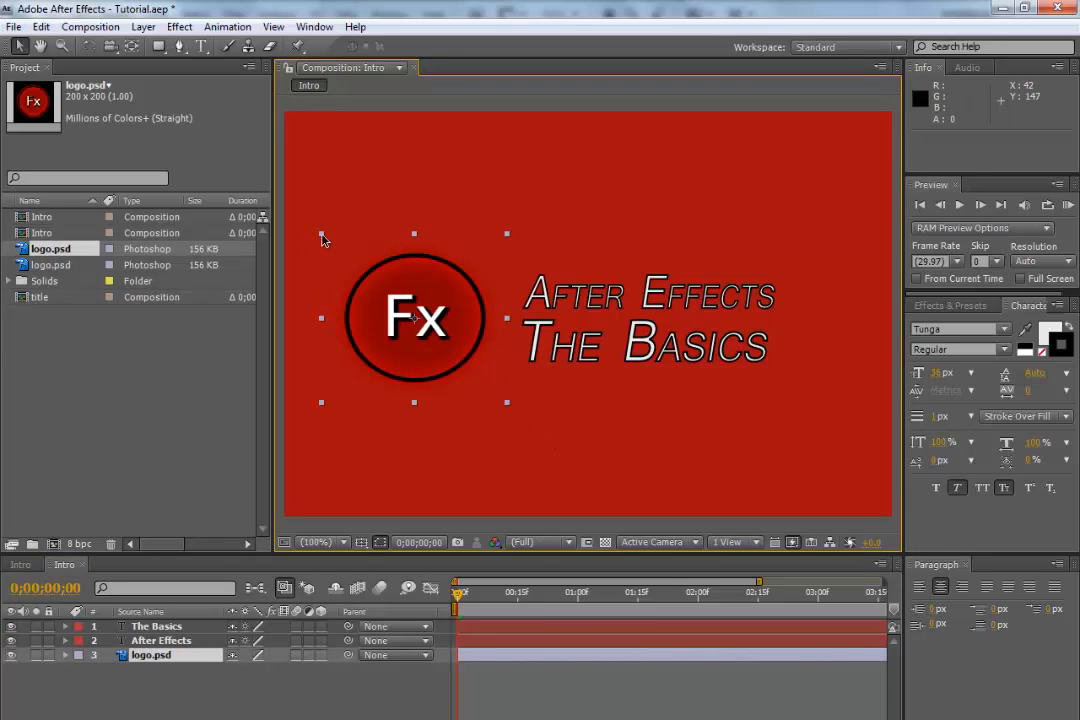
drag(322, 238, 348, 252)
drag(412, 331, 485, 330)
drag(391, 386, 383, 395)
drag(459, 339, 456, 338)
click(593, 467)
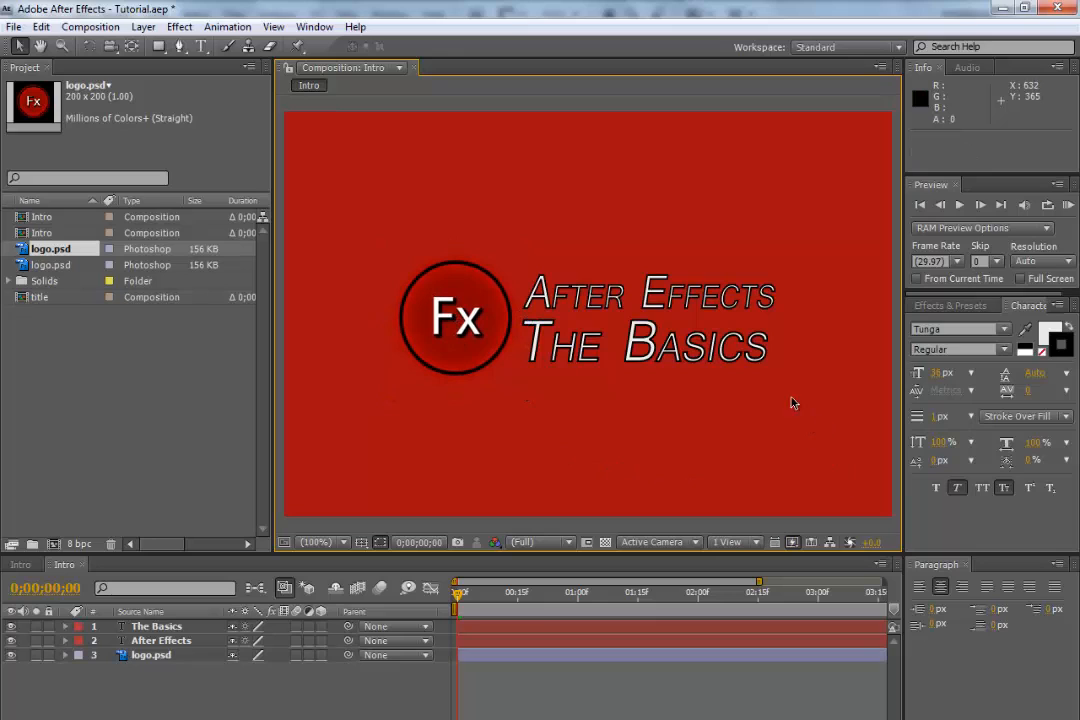
click(174, 680)
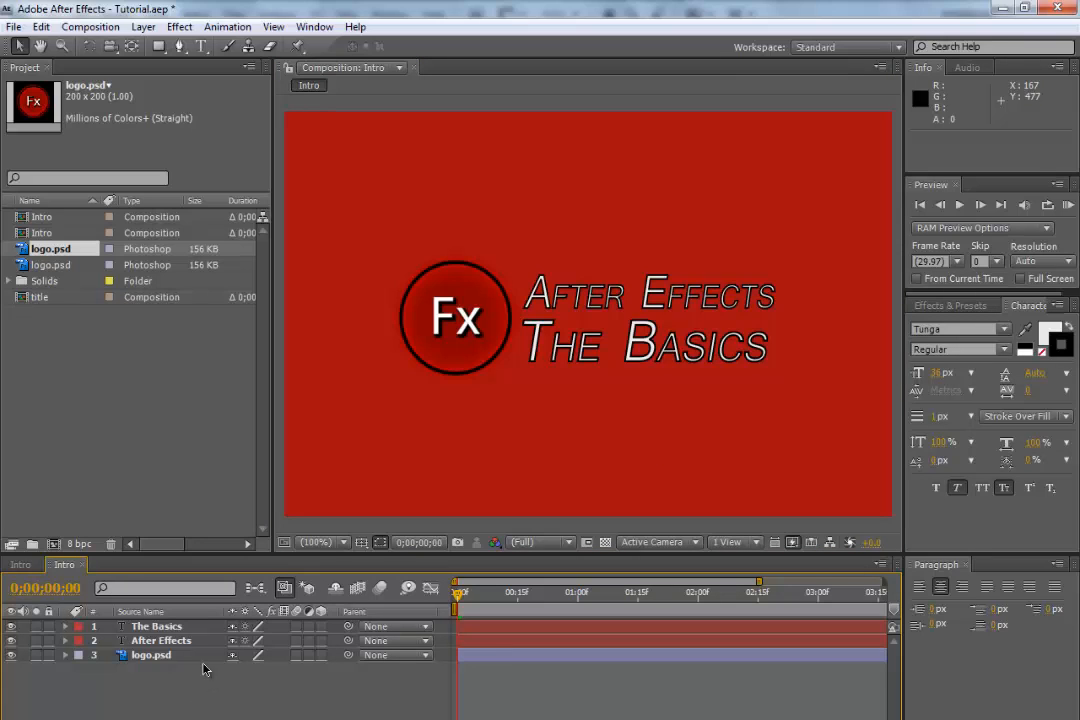
click(152, 626)
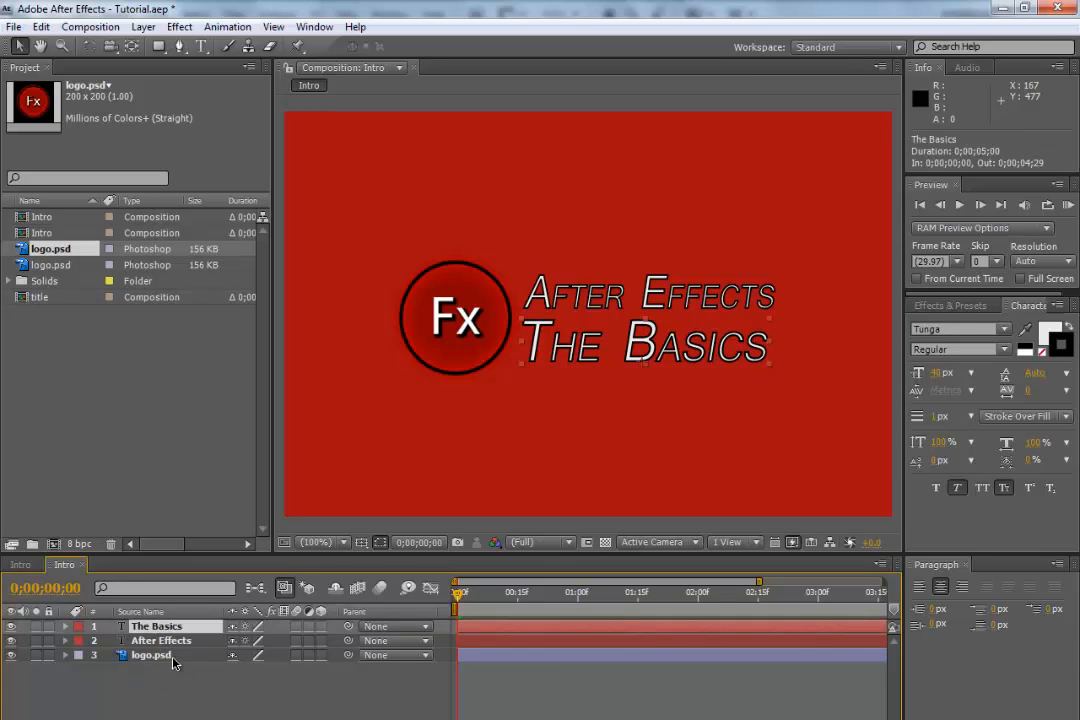
click(173, 657)
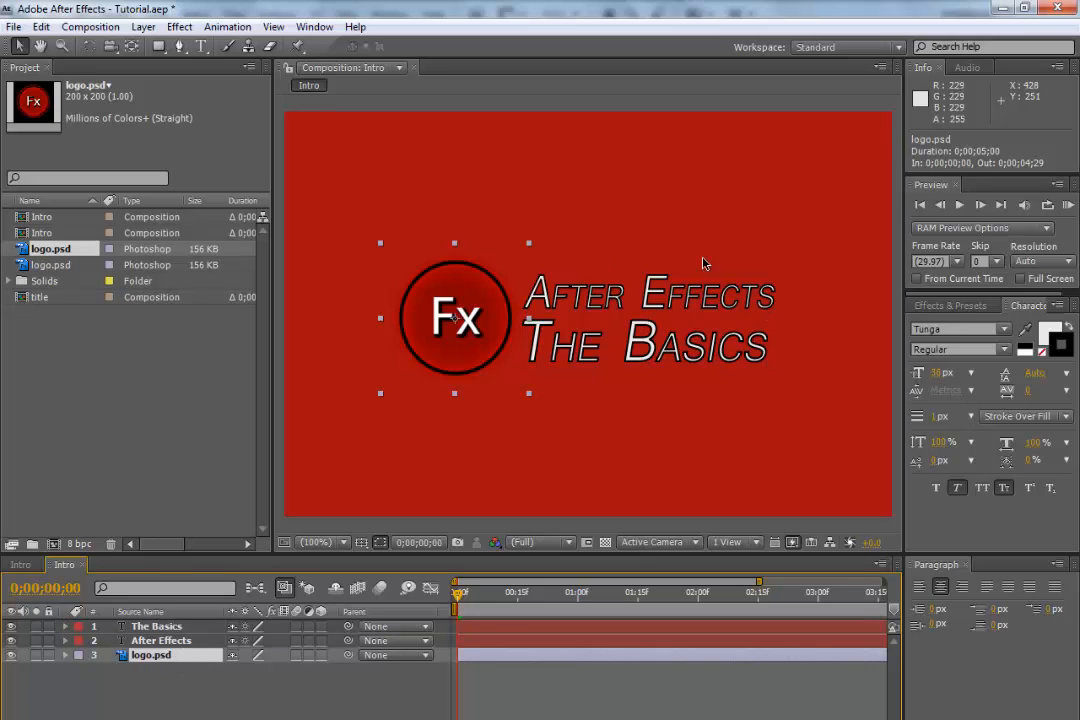
click(110, 692)
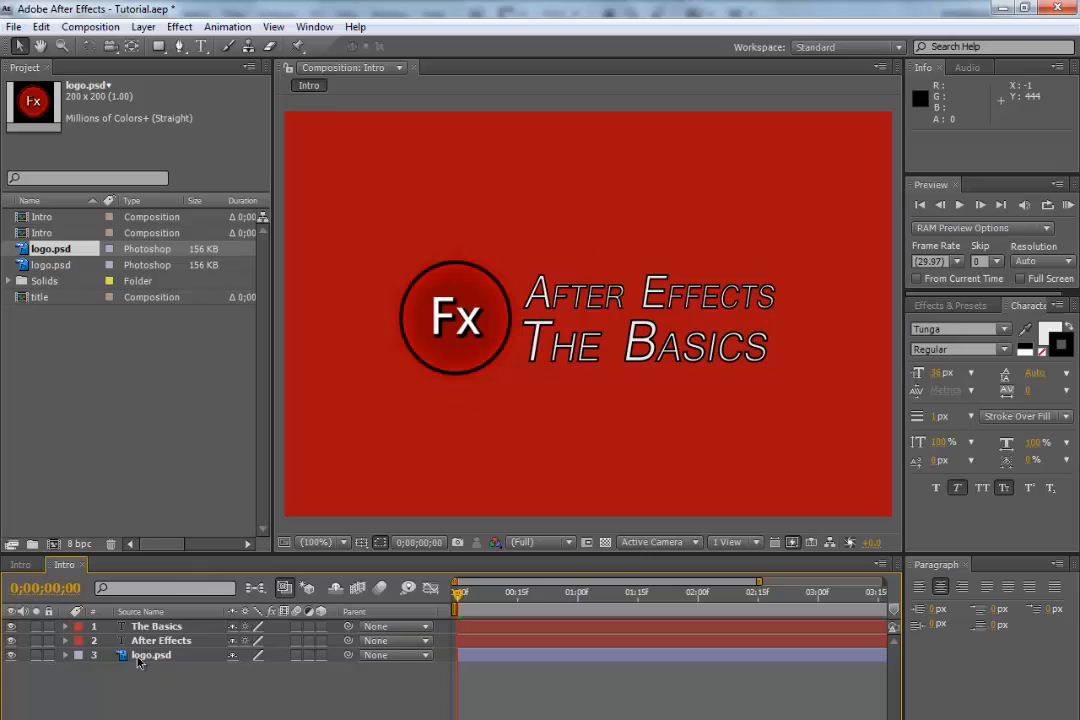
click(171, 628)
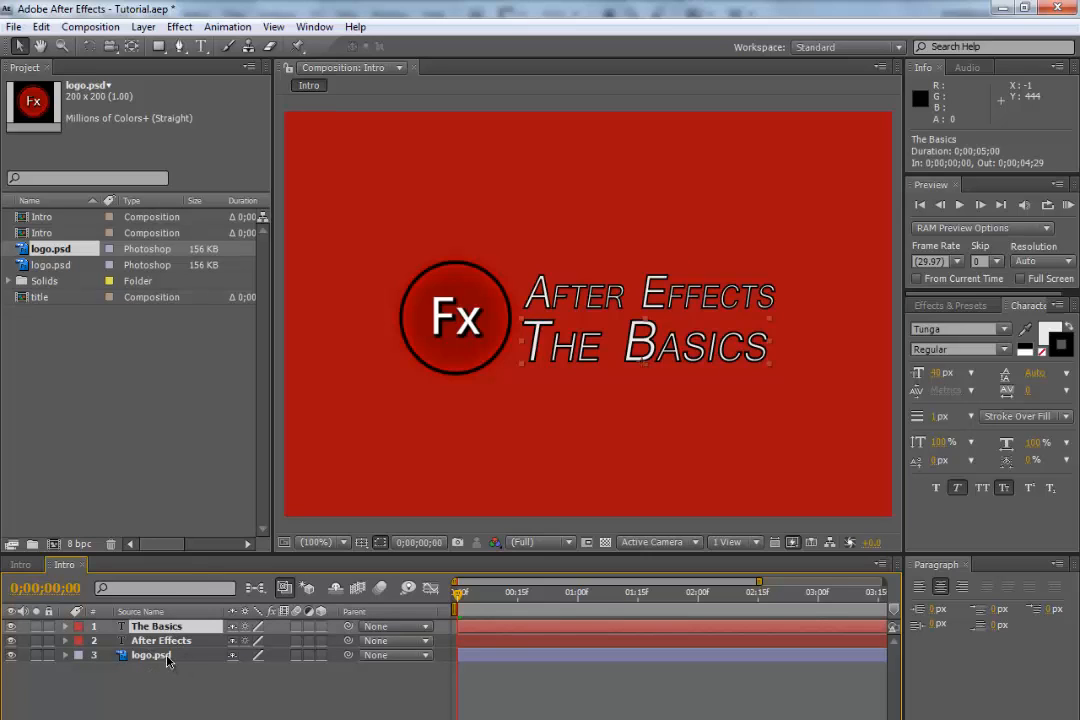
shift+click(167, 656)
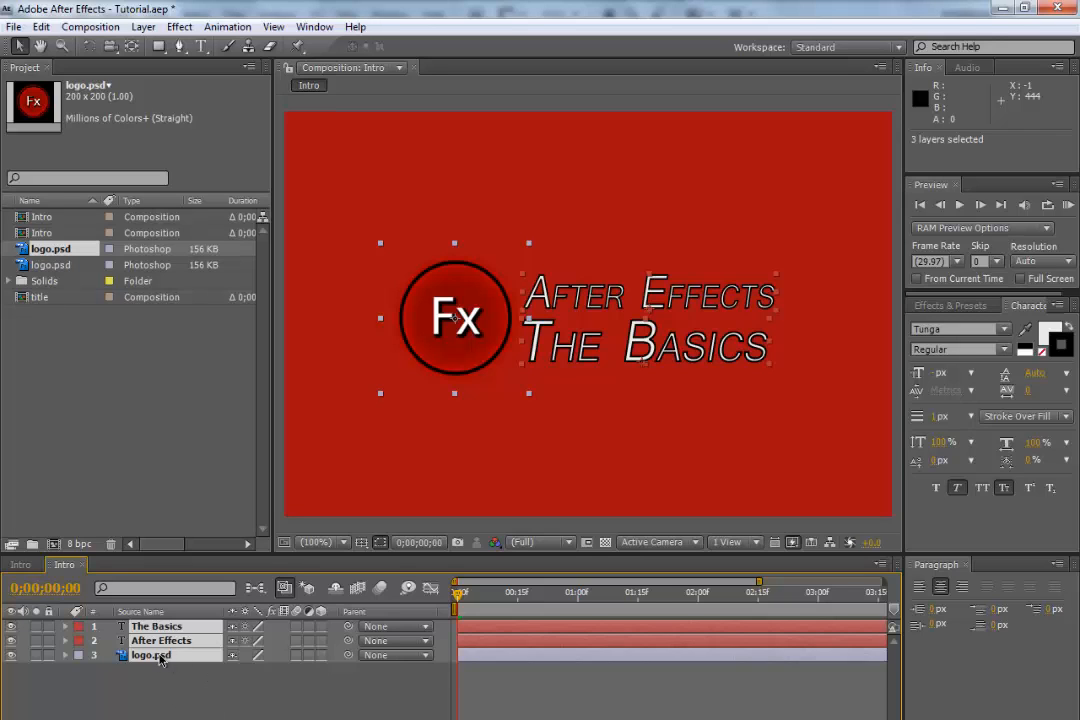
click(190, 705)
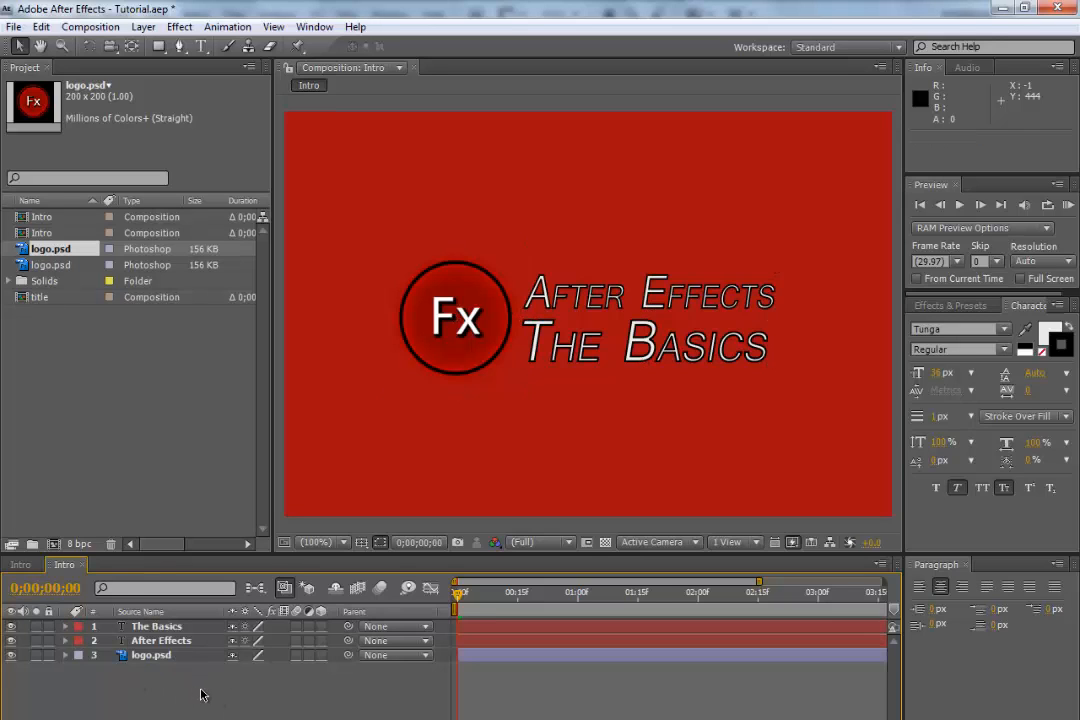
Step: Pre-compose both text layers and the logo together into a new composition named "title"
key(ctrl+a)
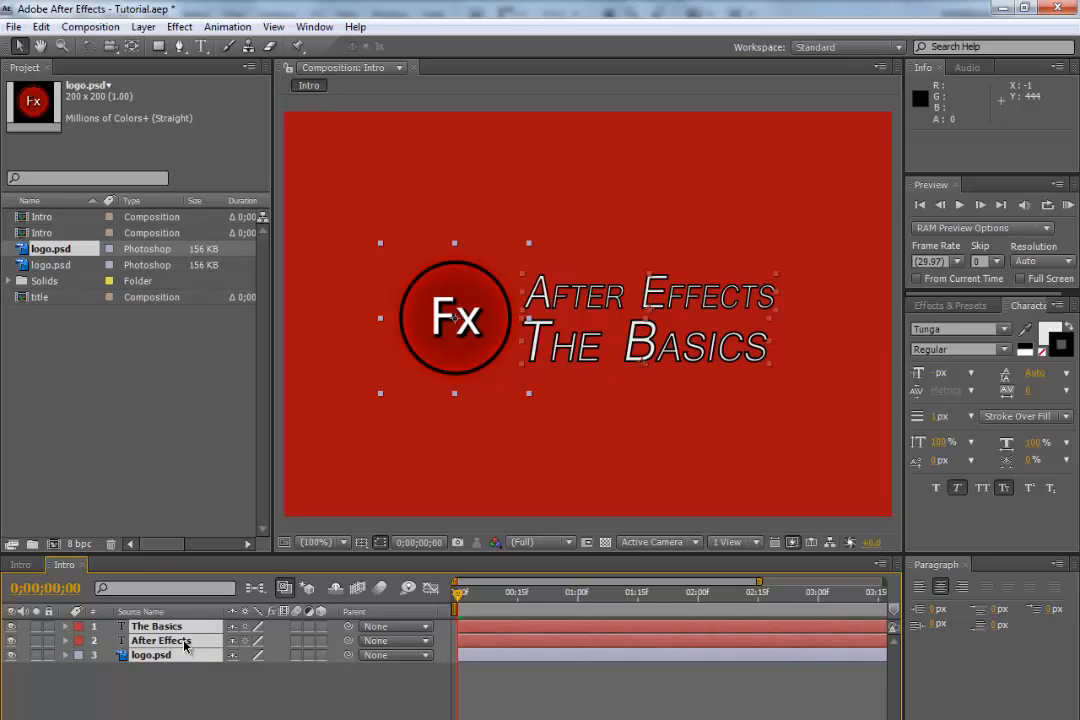
right_click(185, 643)
click(176, 694)
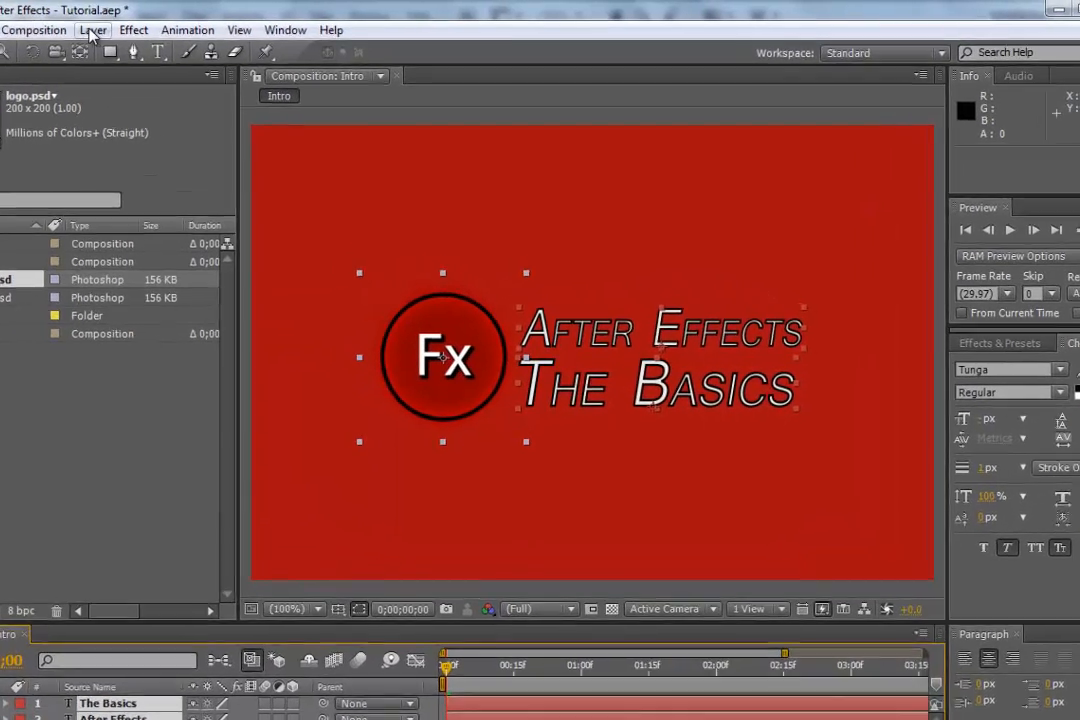
click(143, 27)
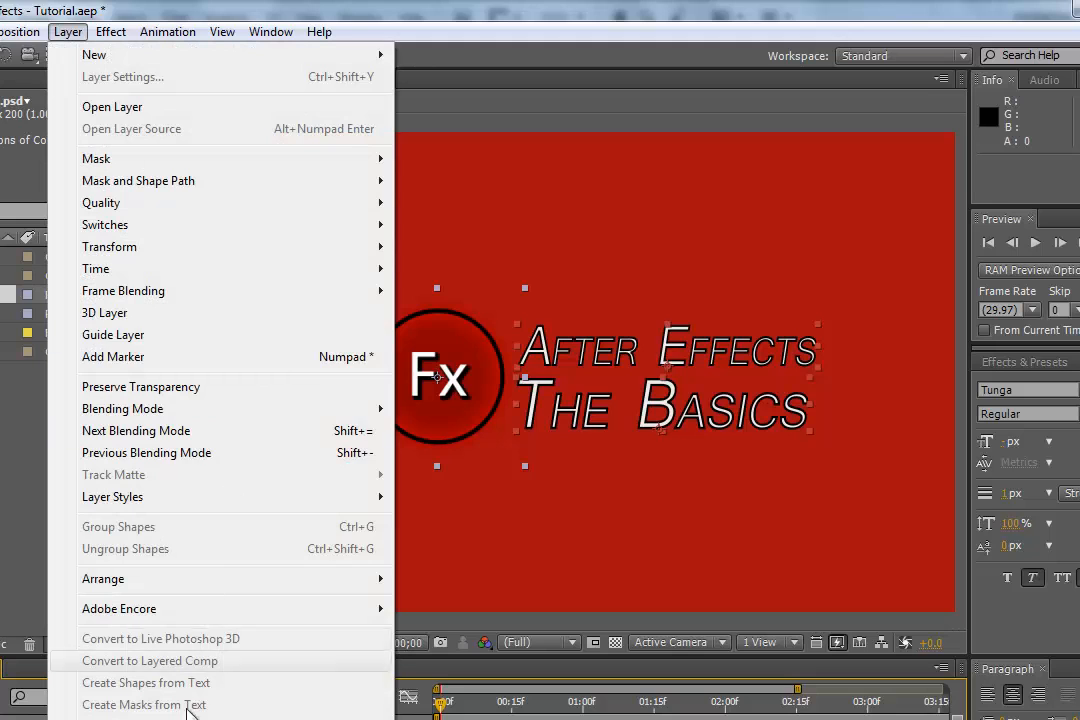
click(140, 718)
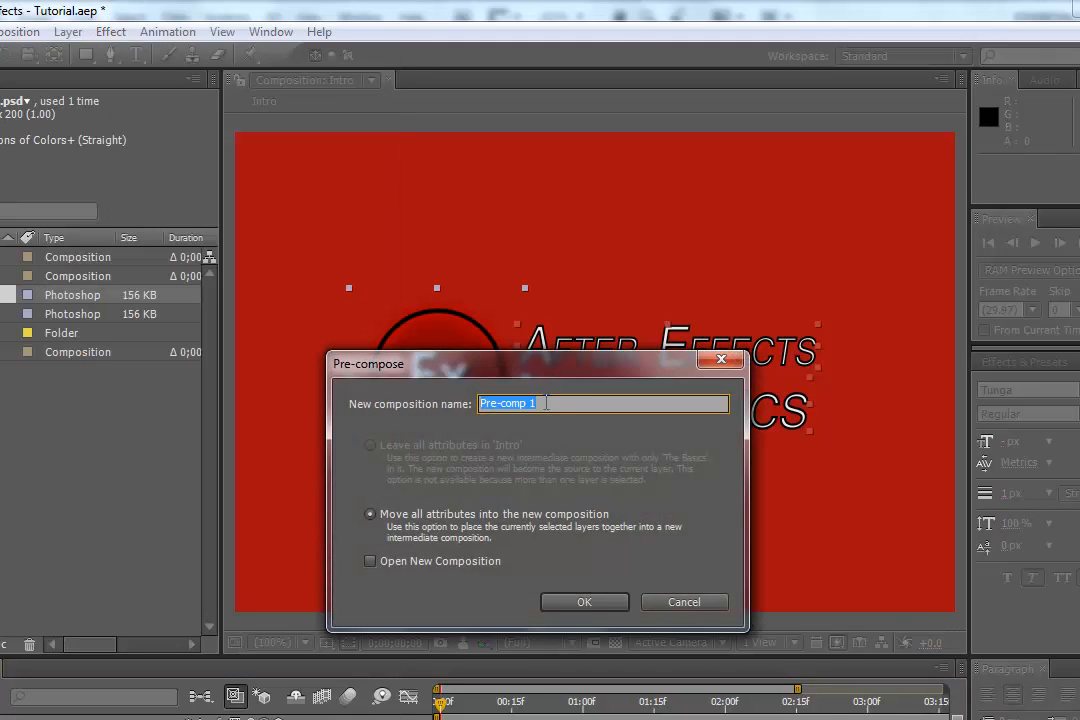
key(BackSpace)
text(title)
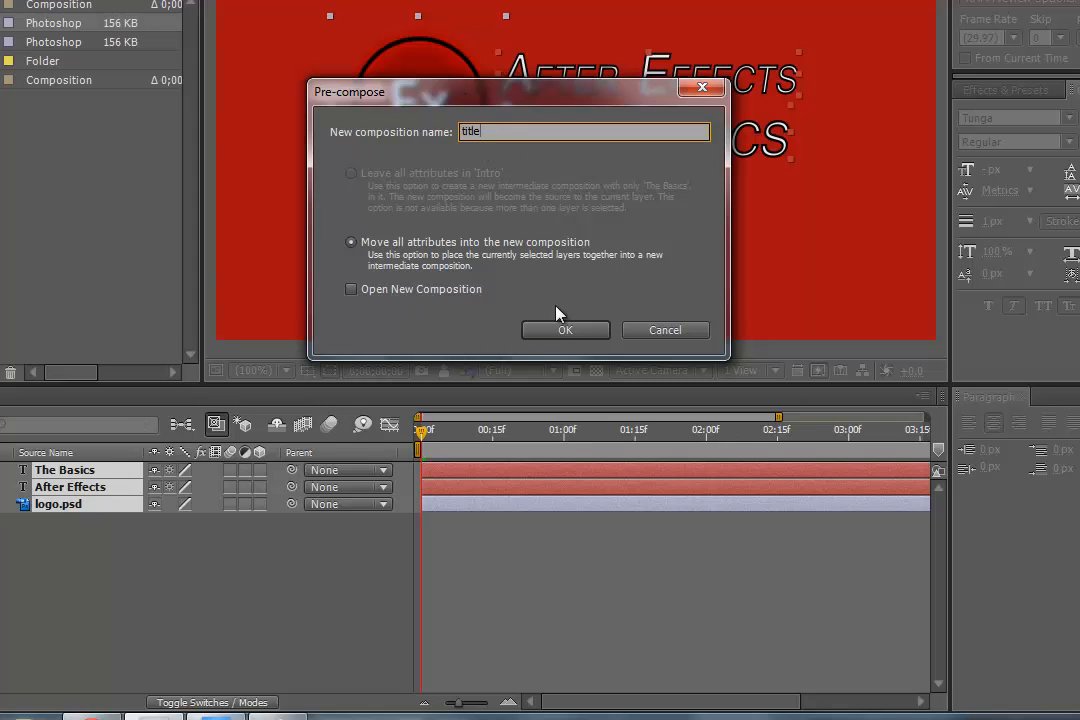
click(556, 333)
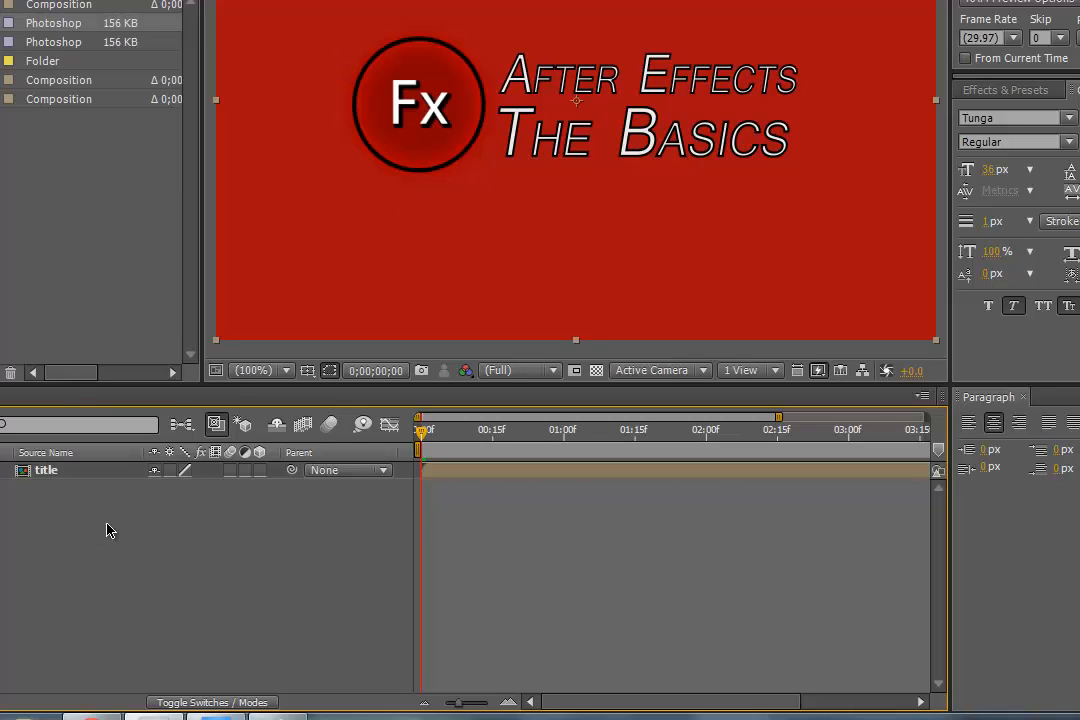
Step: Open the title pre-composition to check the layers inside it, return to the Intro composition and deselect the layer
click(82, 506)
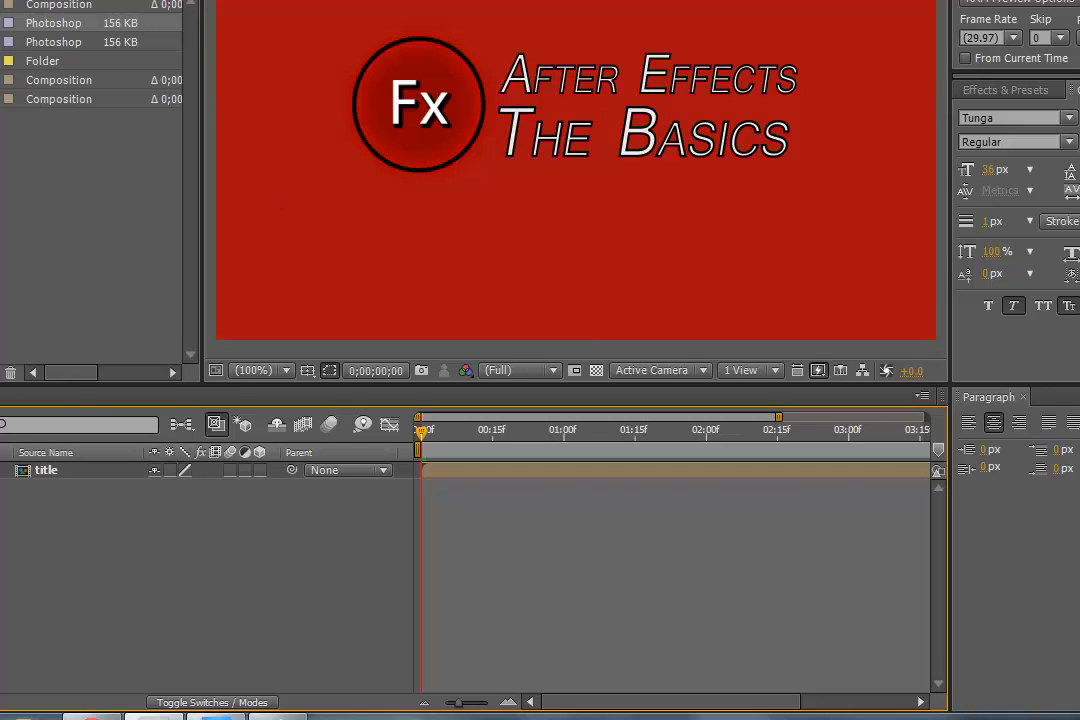
click(562, 158)
click(333, 530)
click(445, 132)
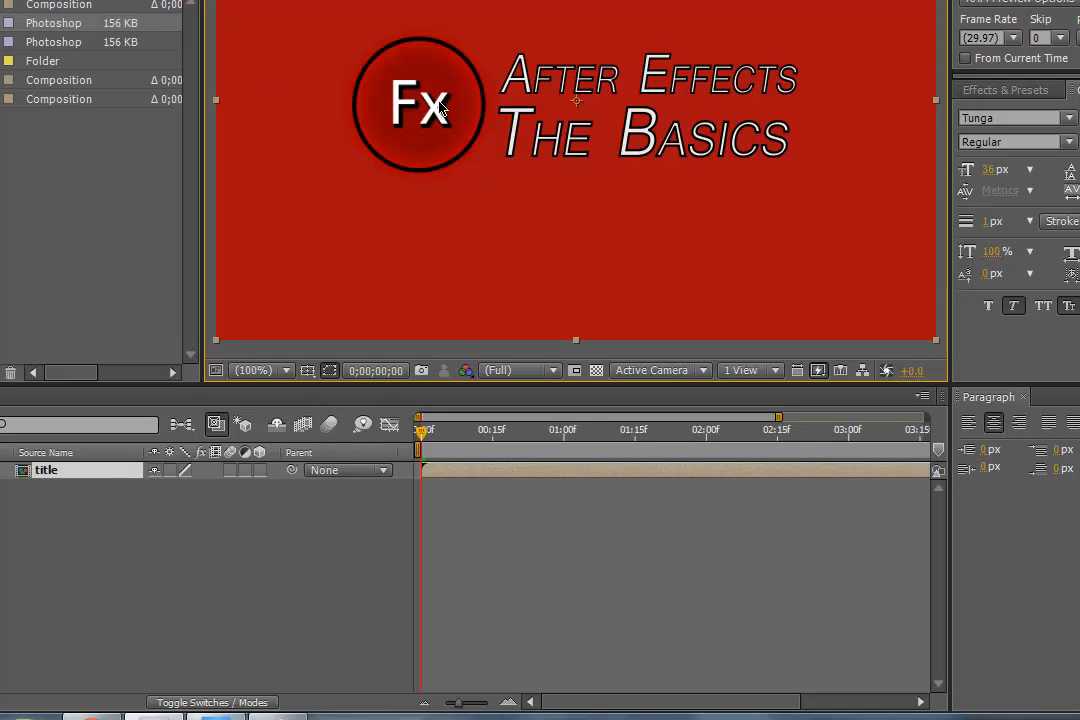
double_click(447, 105)
drag(70, 609, 172, 544)
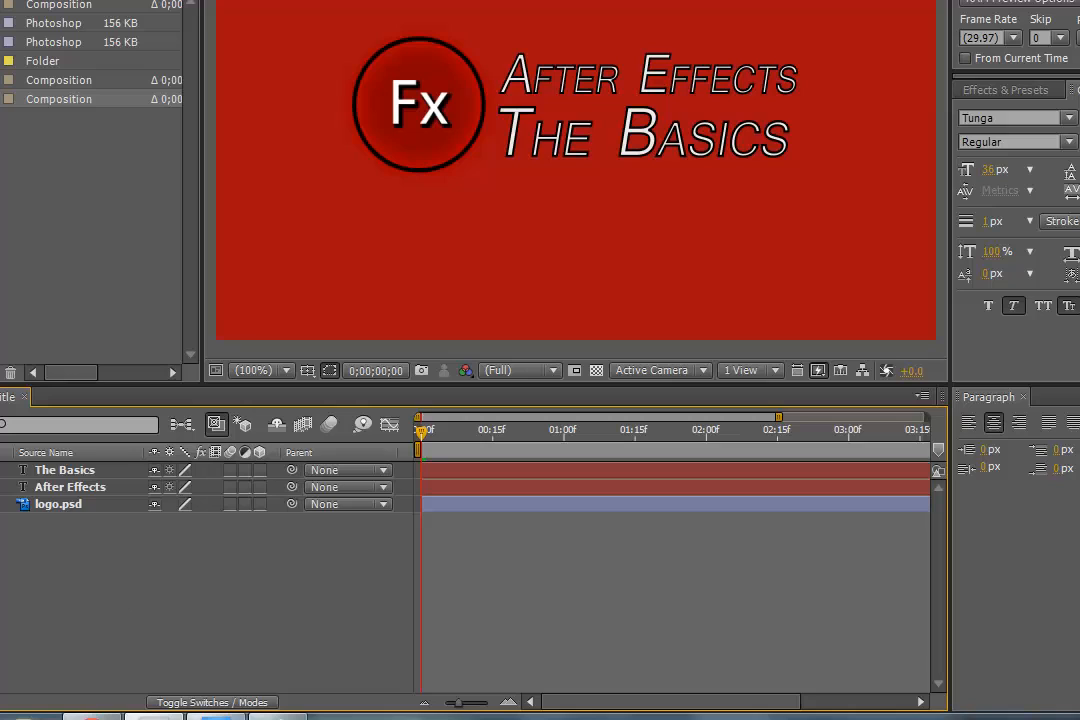
click(576, 101)
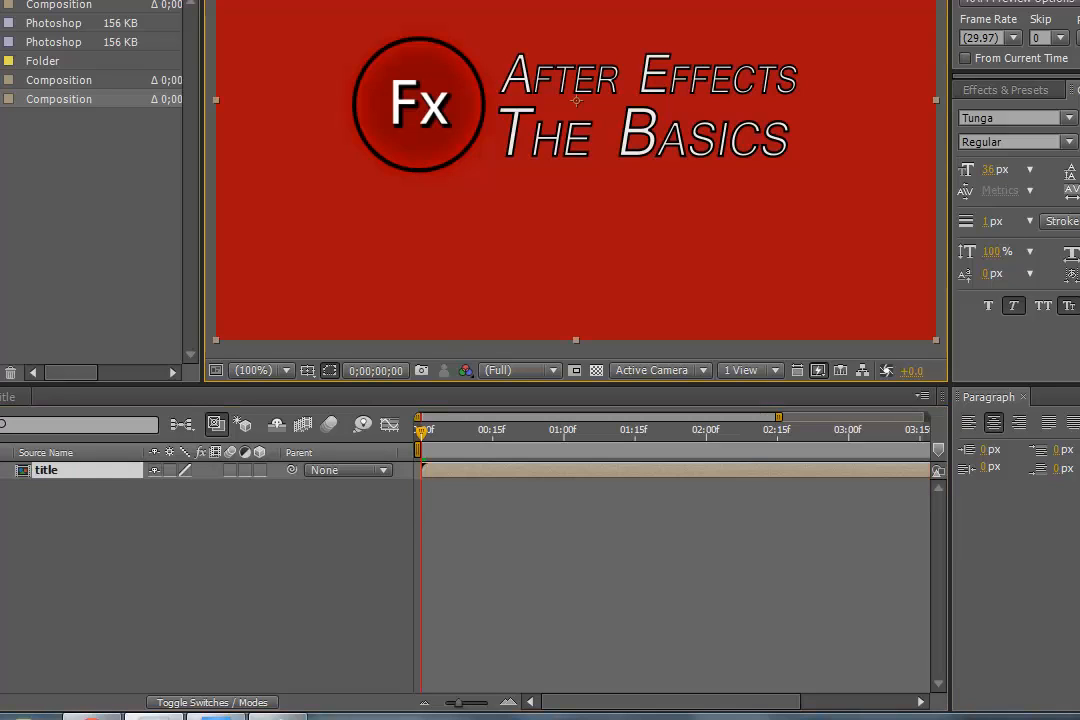
click(100, 548)
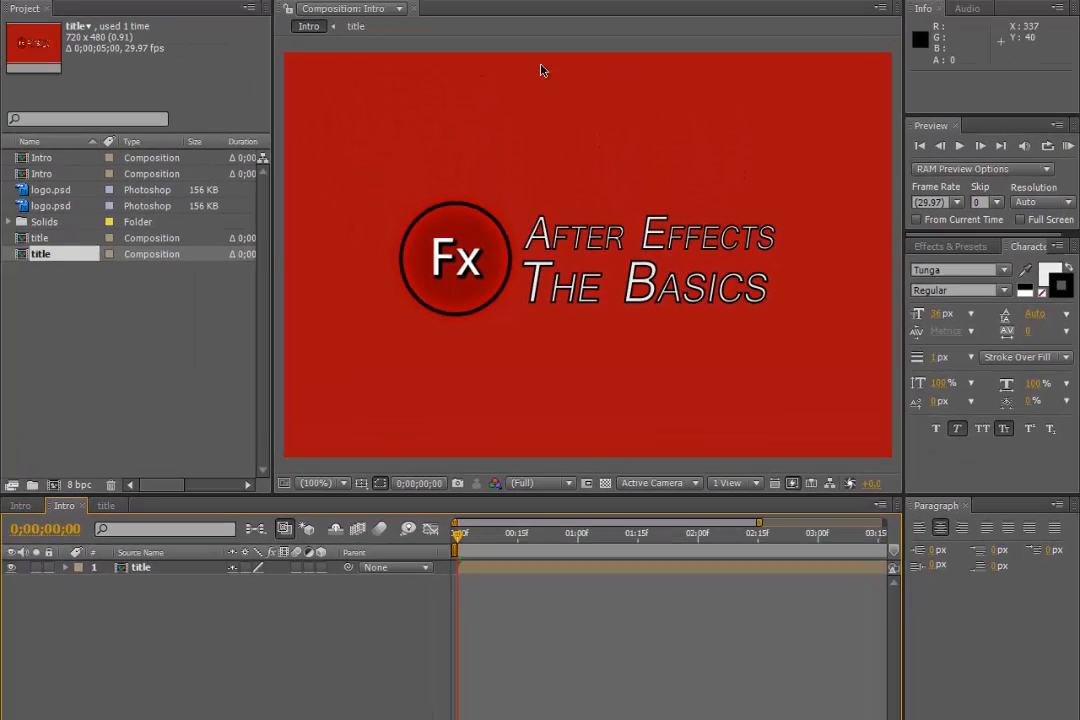
click(540, 70)
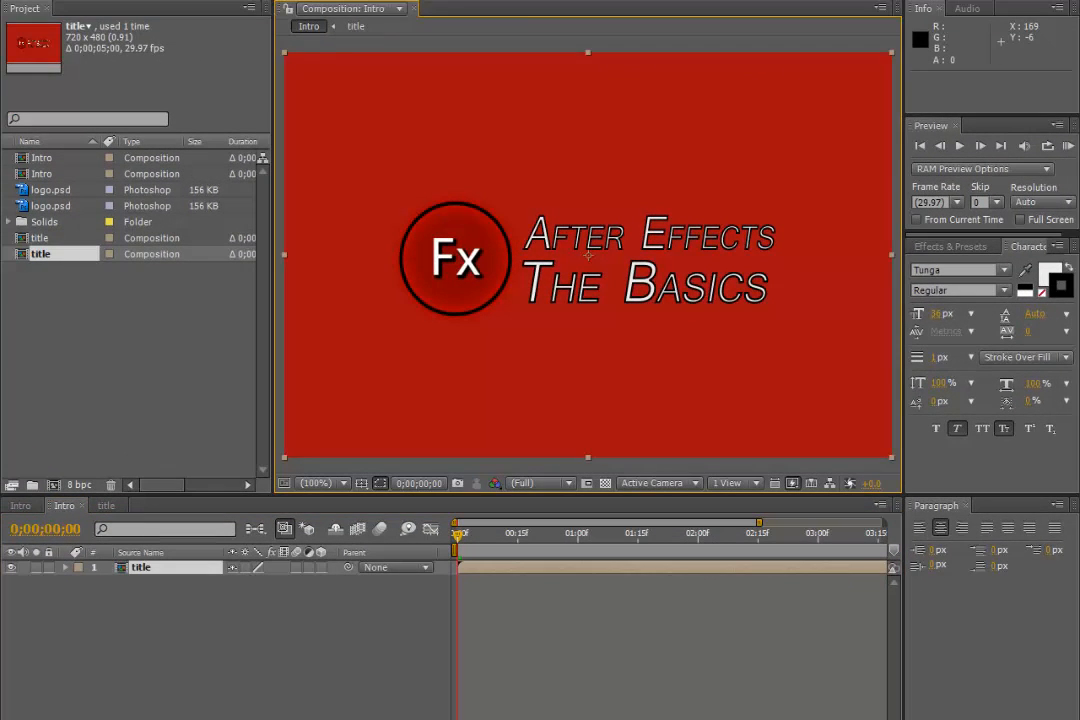
click(226, 674)
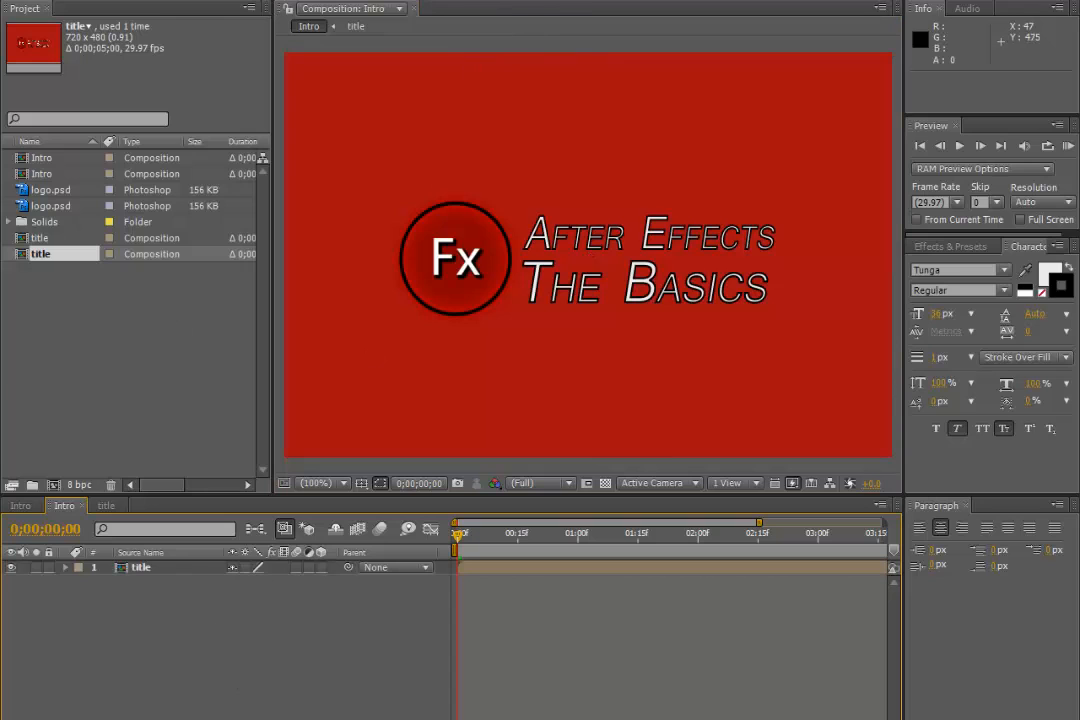
Step: Create a solid layer named "bg" with the dark red colour 9C0000 in the Intro composition
key(alt+l)
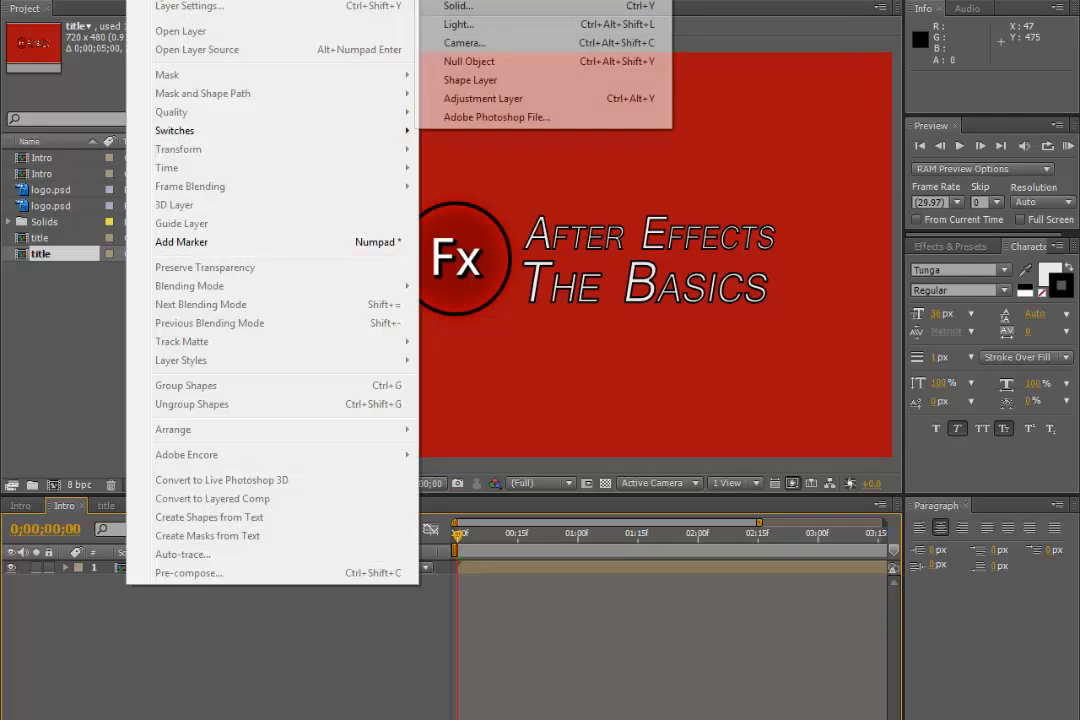
click(523, 6)
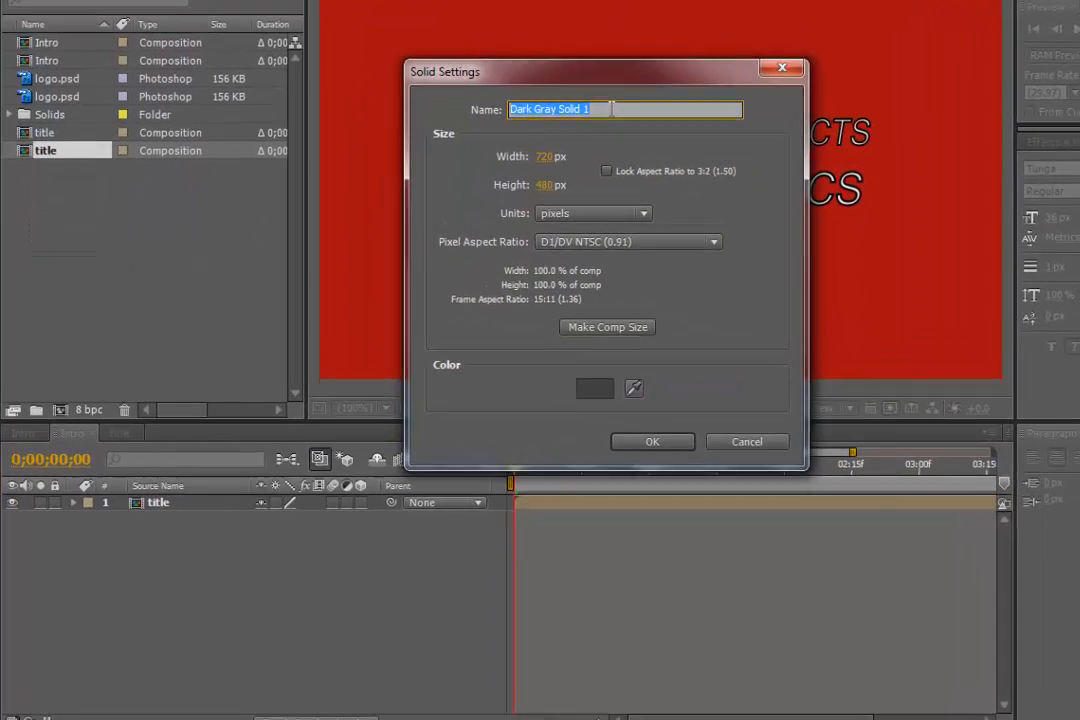
key(BackSpace)
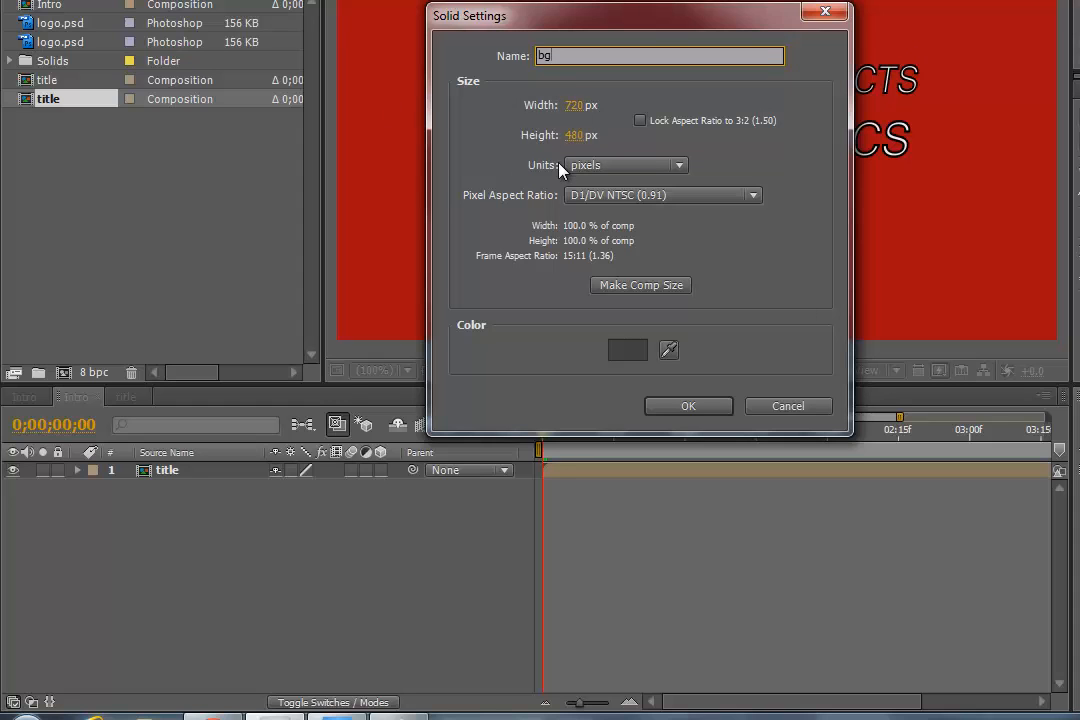
click(634, 358)
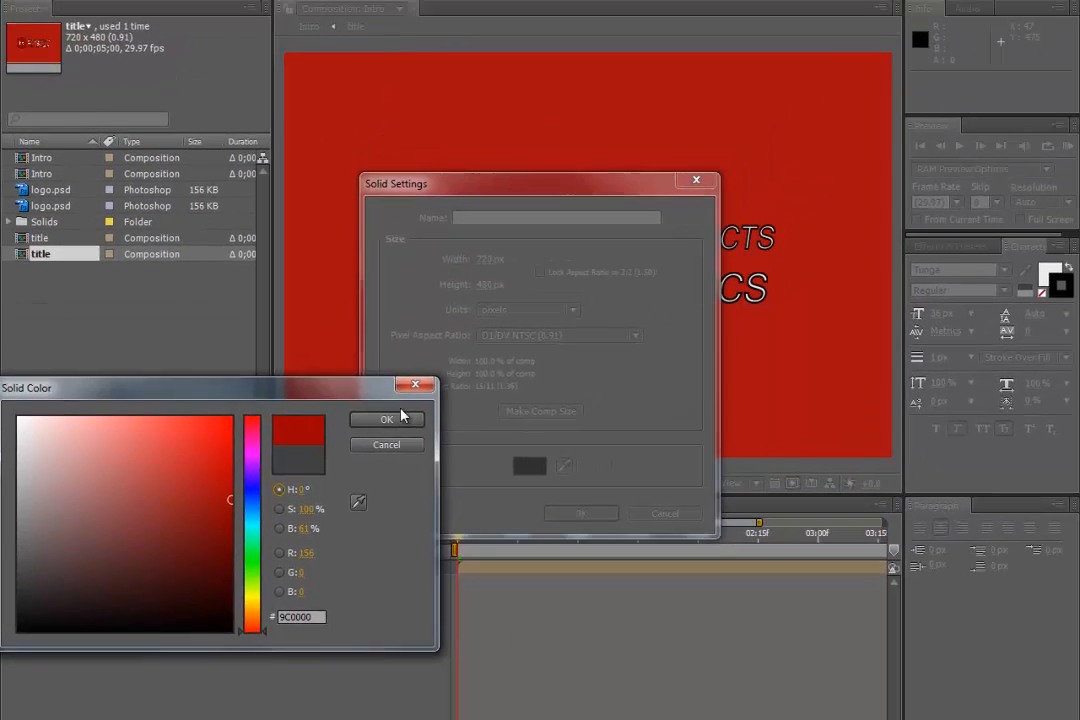
click(458, 295)
click(594, 516)
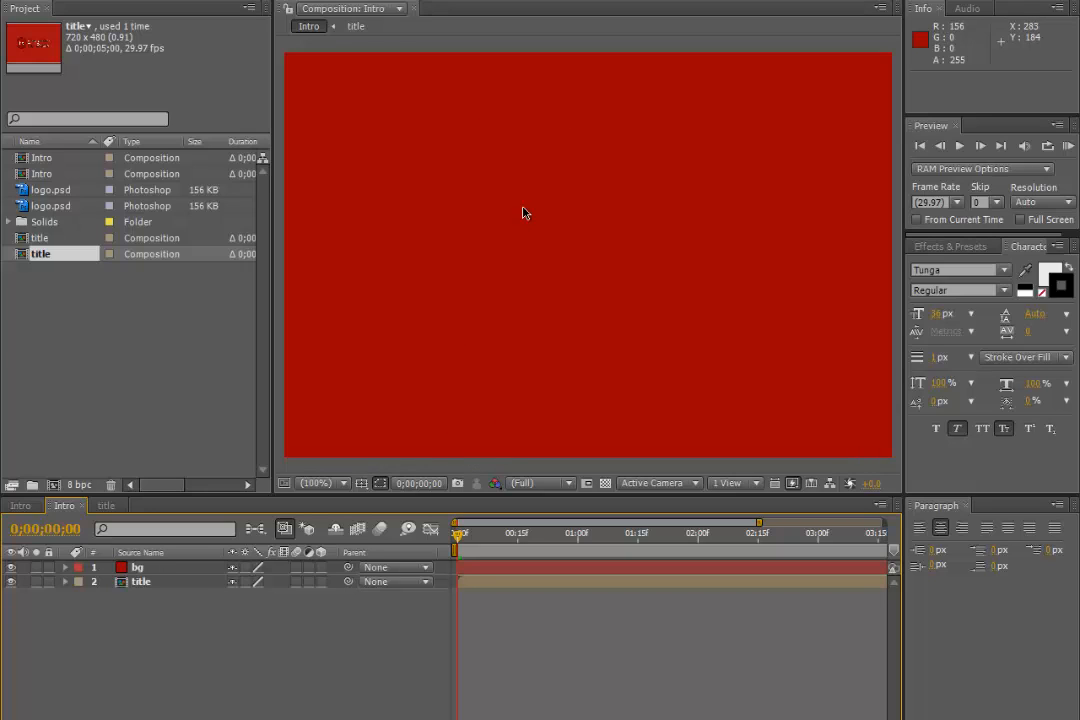
Step: Move the bg solid beneath the title layer in the Intro composition's layer stack
click(140, 568)
click(146, 584)
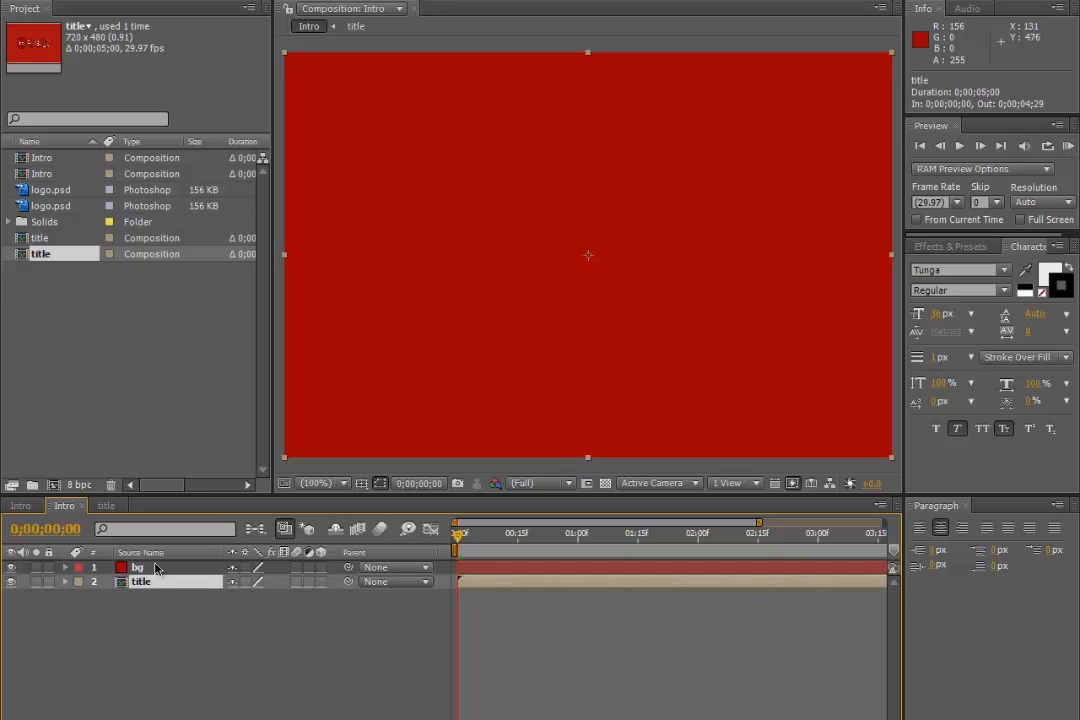
click(154, 569)
key(F2)
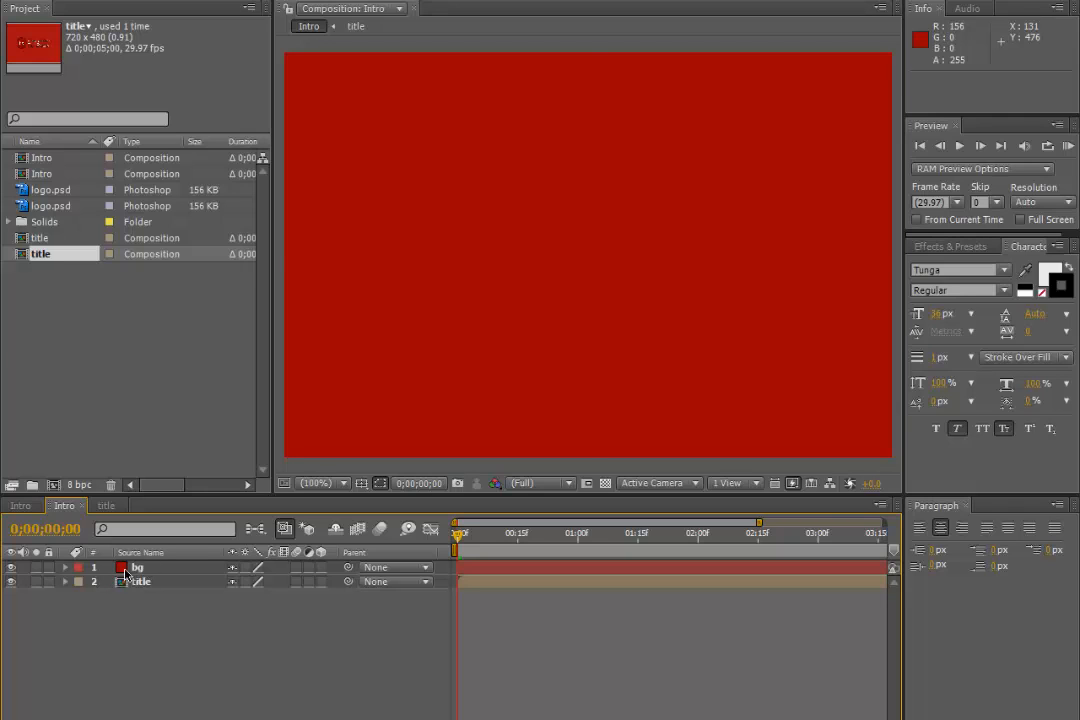
click(141, 570)
drag(141, 572, 142, 593)
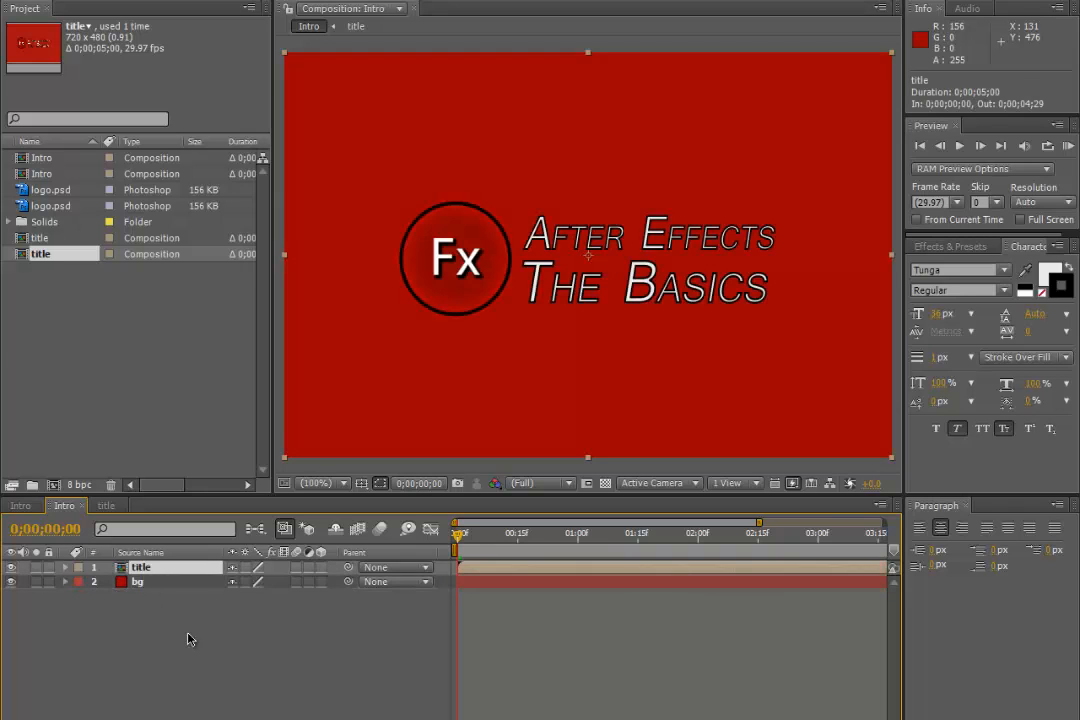
click(150, 586)
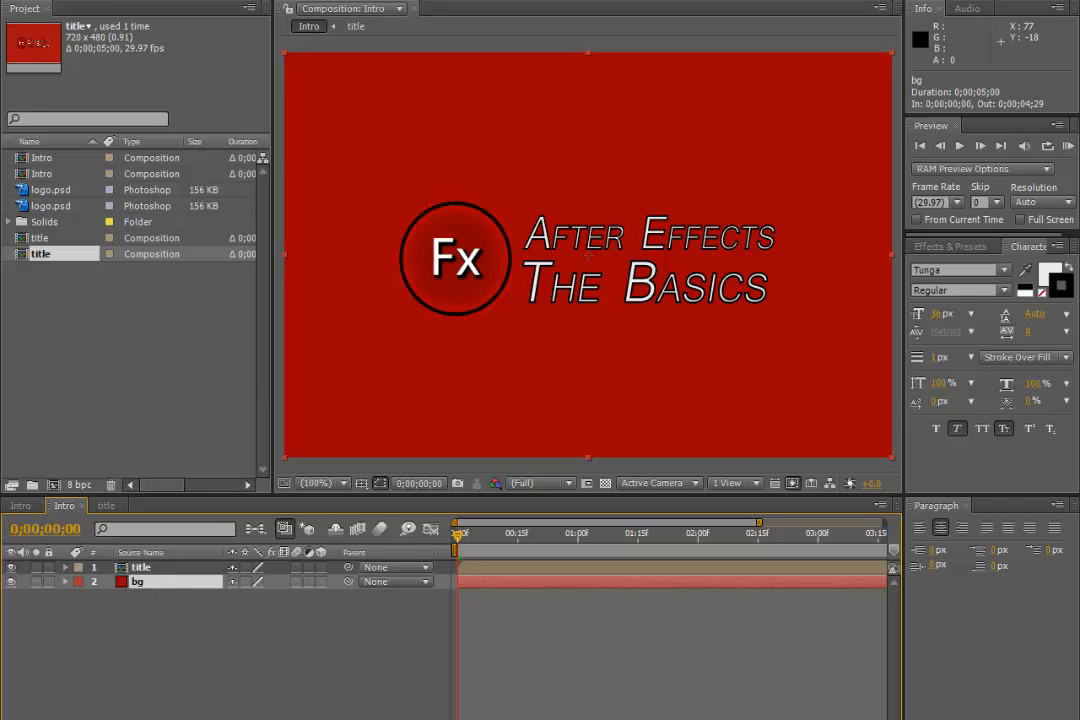
click(180, 1)
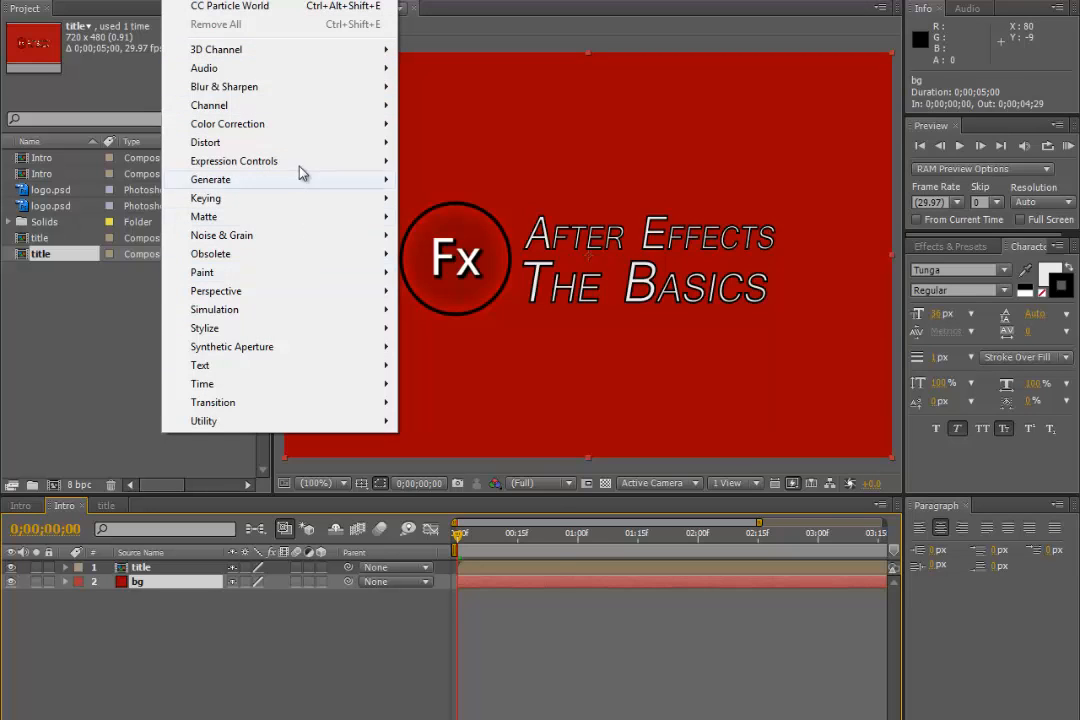
mouse_move(300, 180)
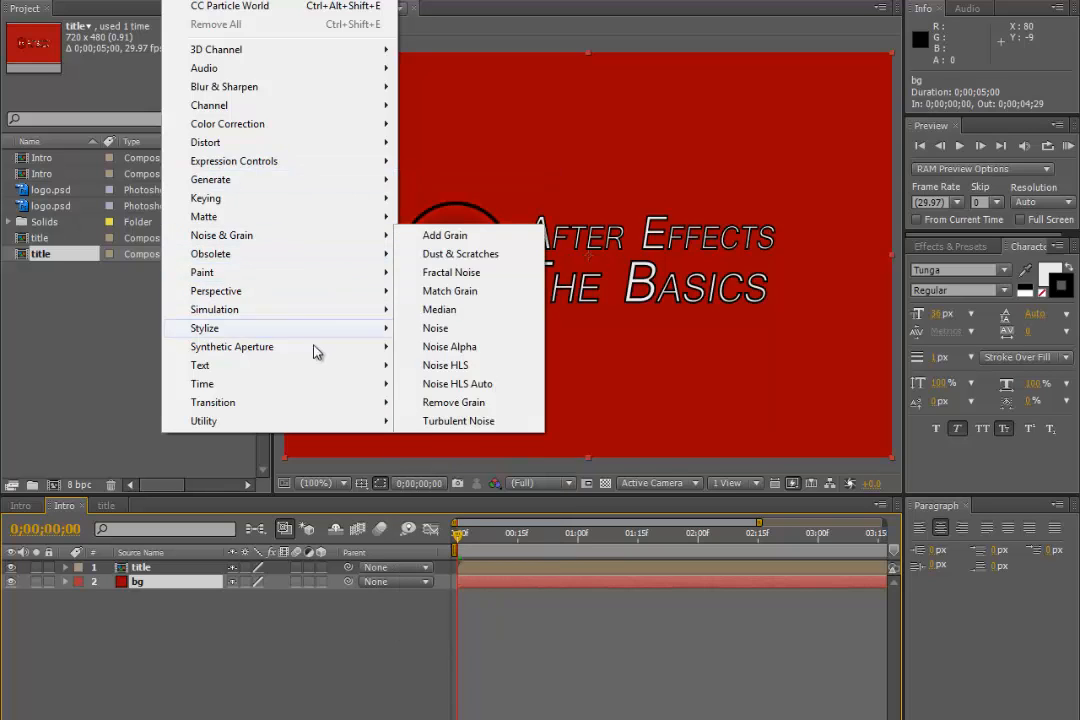
mouse_move(324, 203)
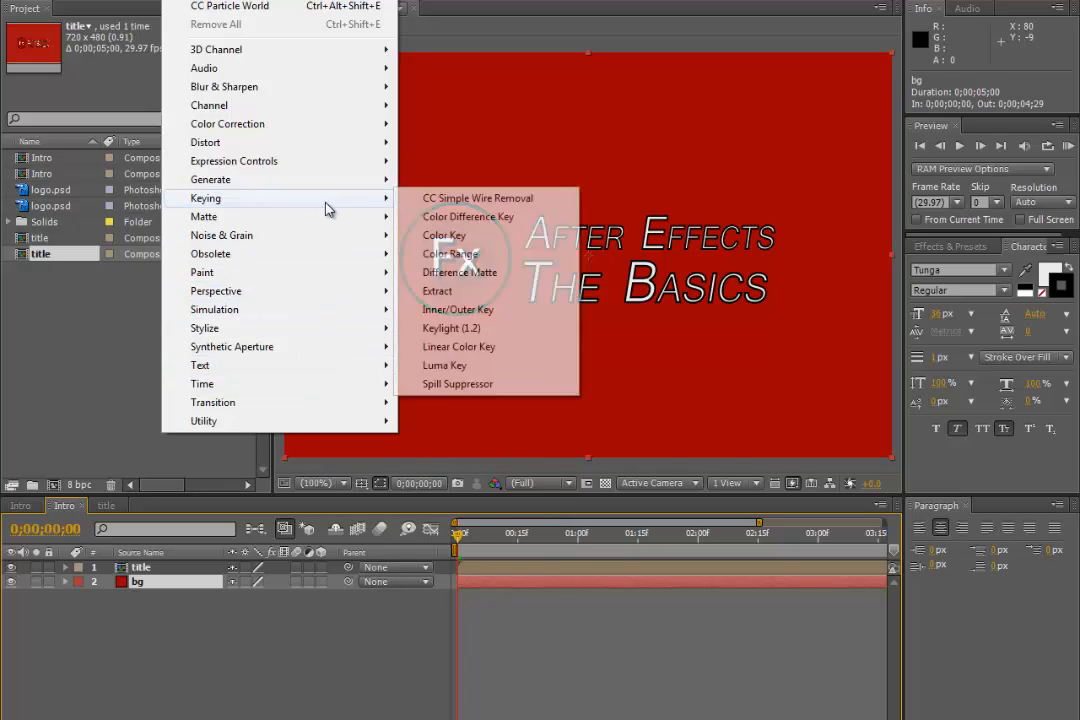
click(425, 151)
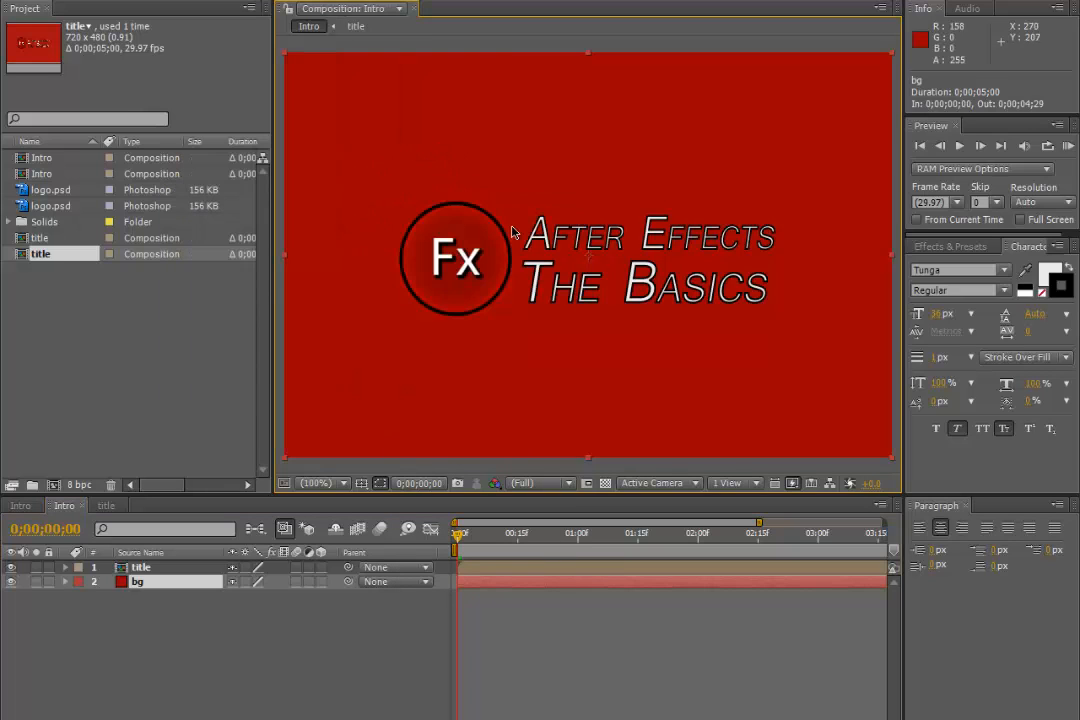
Step: Apply the Glow effect to logo.psd inside the title composition and set its Glow Intensity to 0.4
click(141, 567)
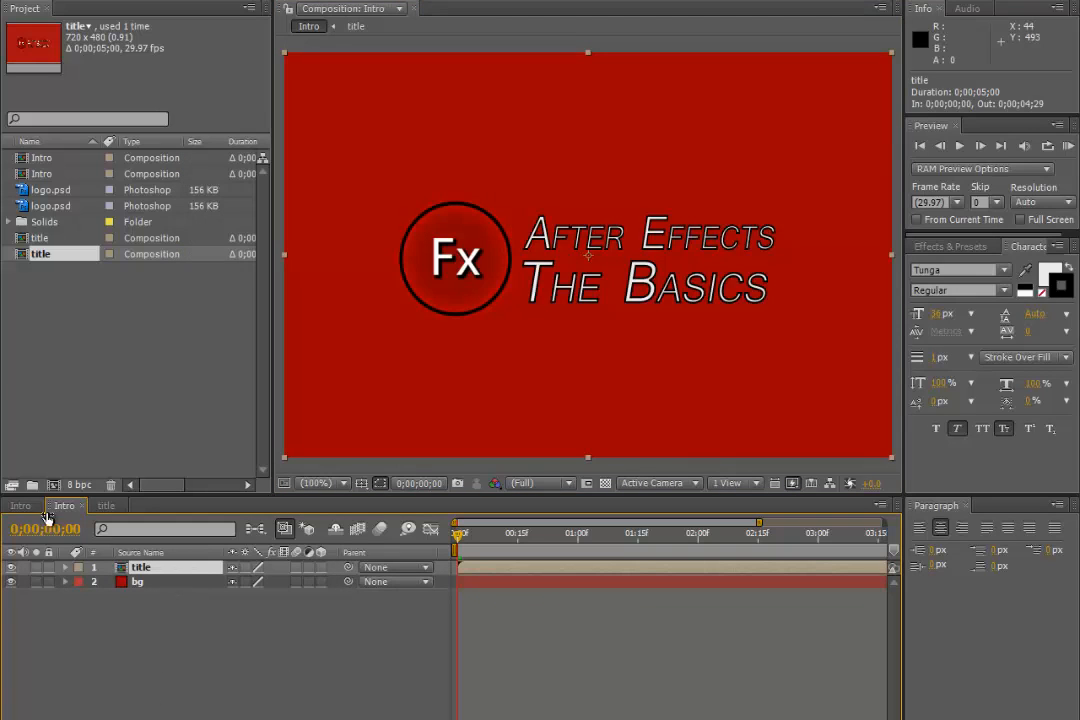
double_click(163, 572)
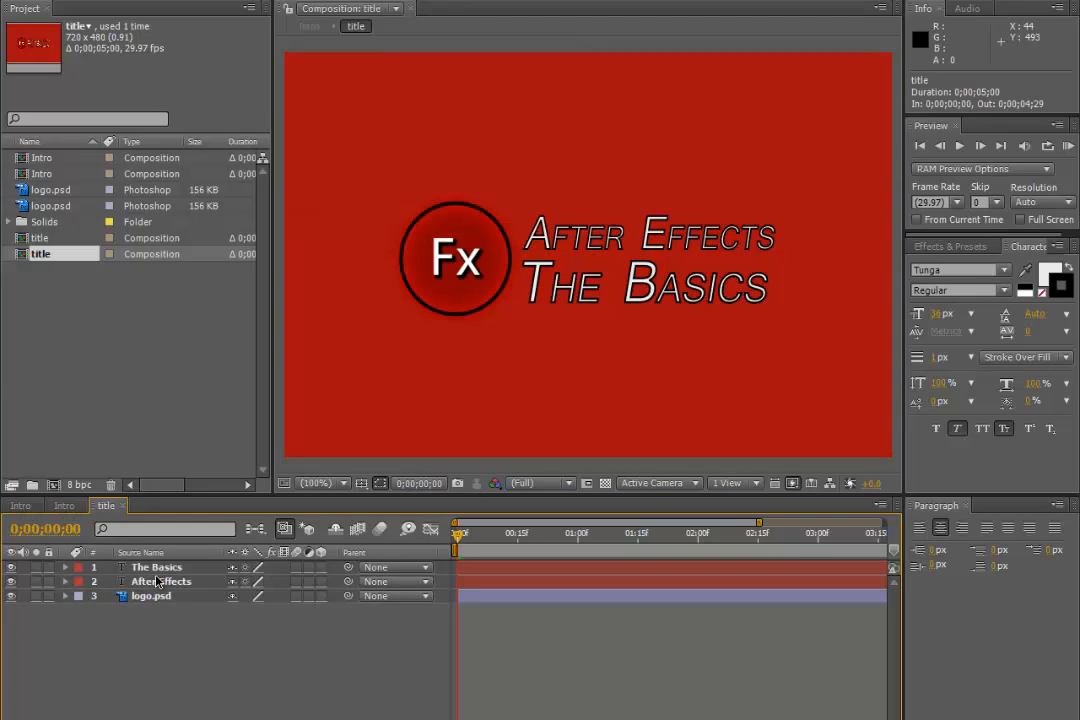
click(150, 596)
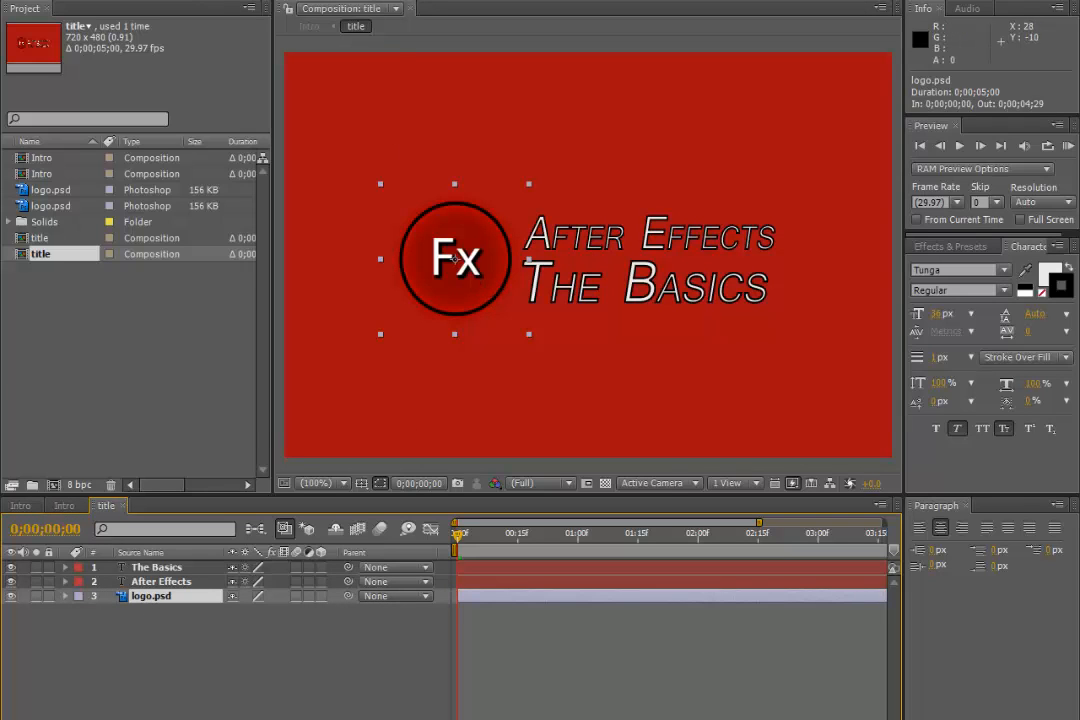
click(217, 2)
mouse_move(287, 338)
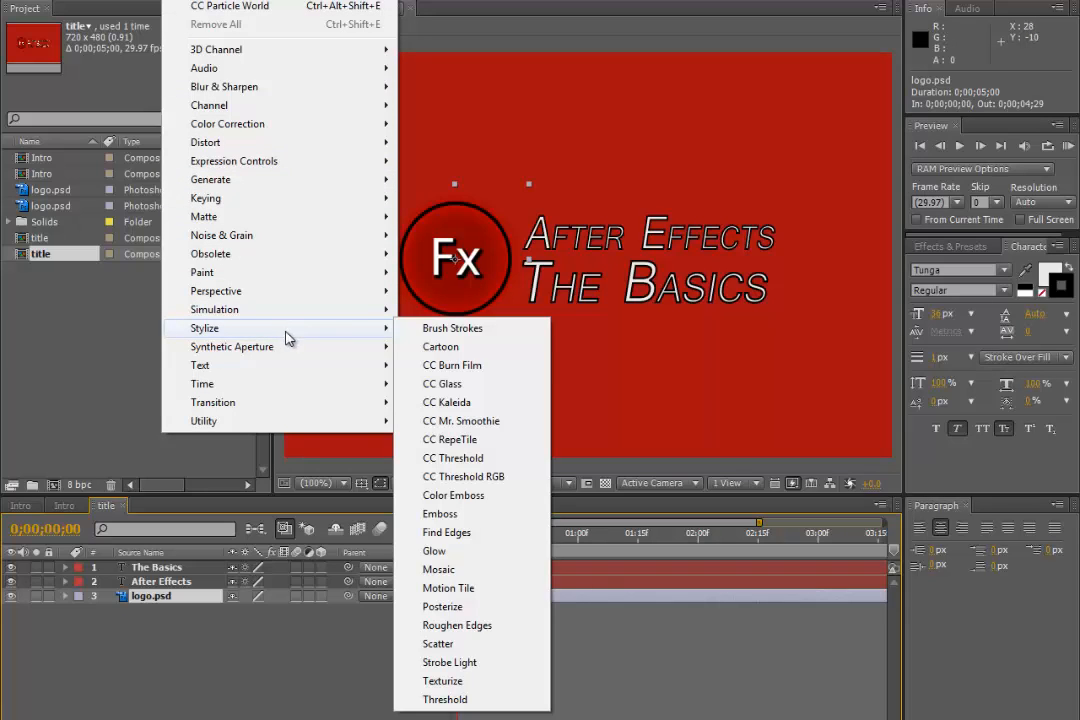
click(462, 551)
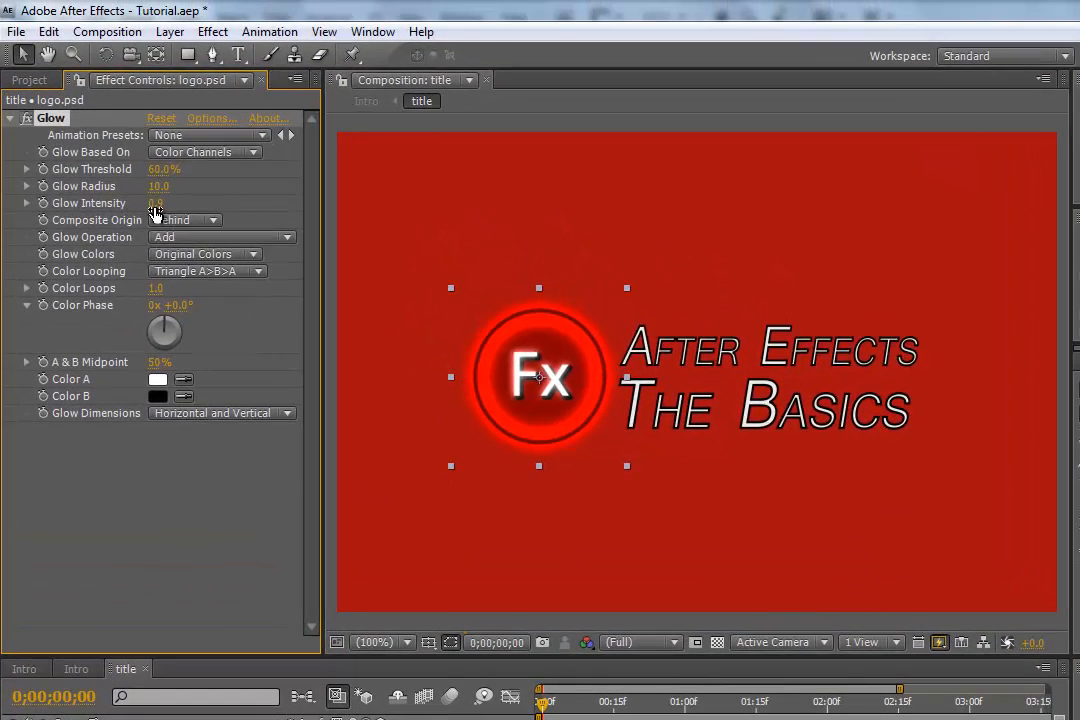
drag(152, 205, 144, 207)
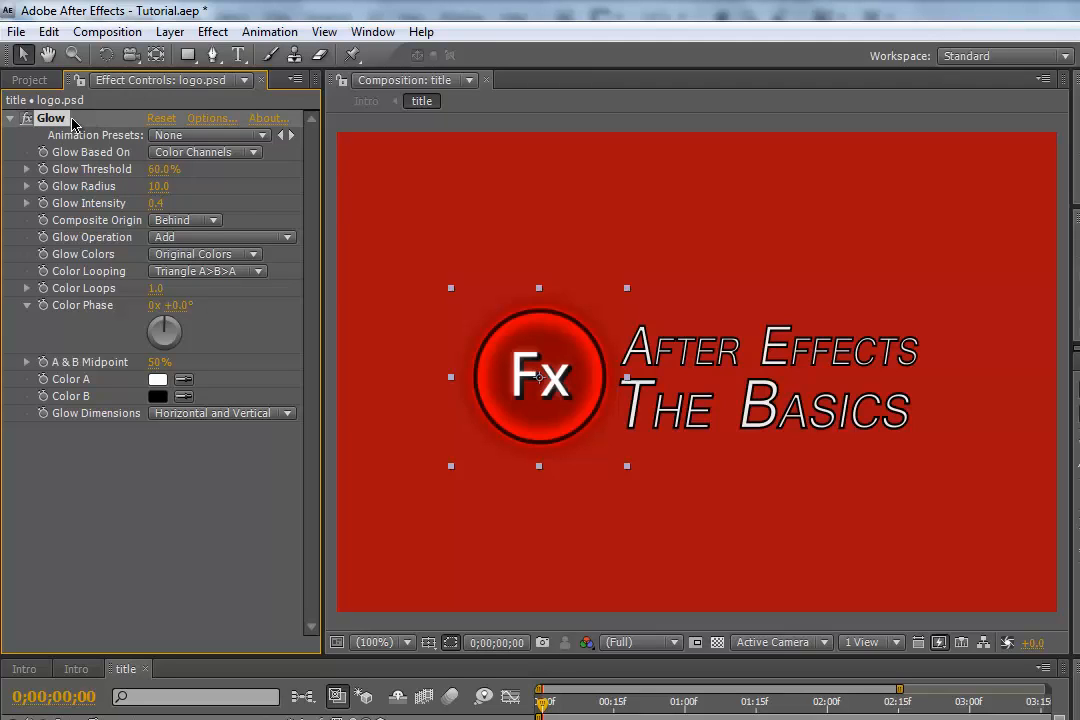
Step: Collapse the logo's Glow settings and switch the effect off
click(12, 122)
click(12, 120)
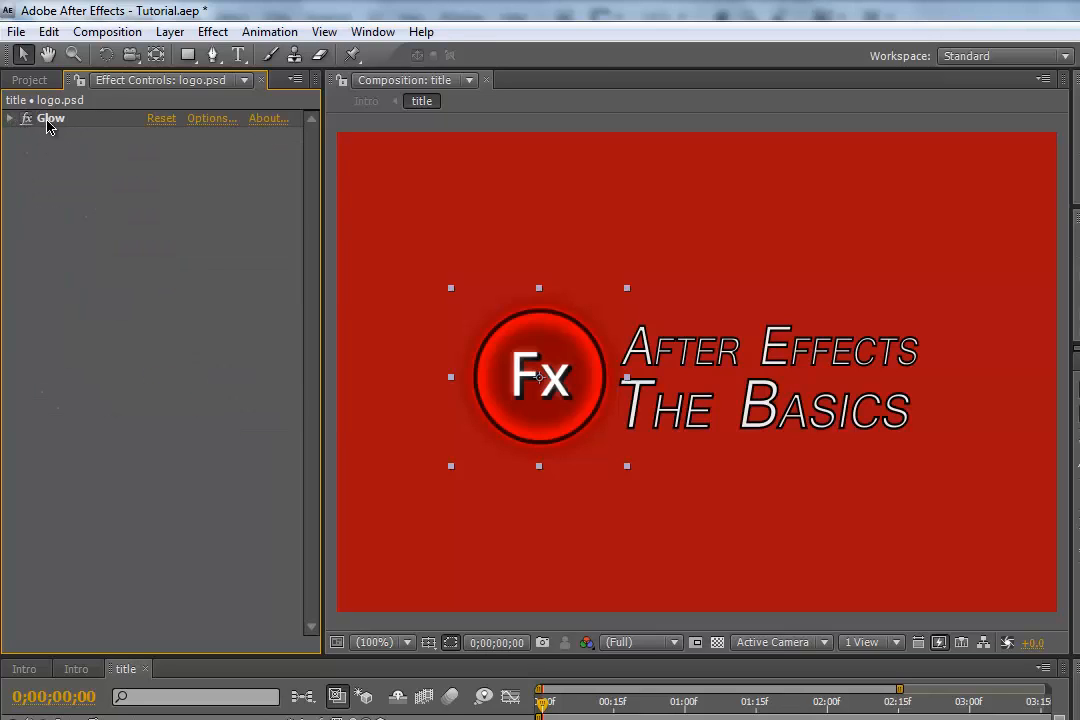
click(48, 121)
click(56, 161)
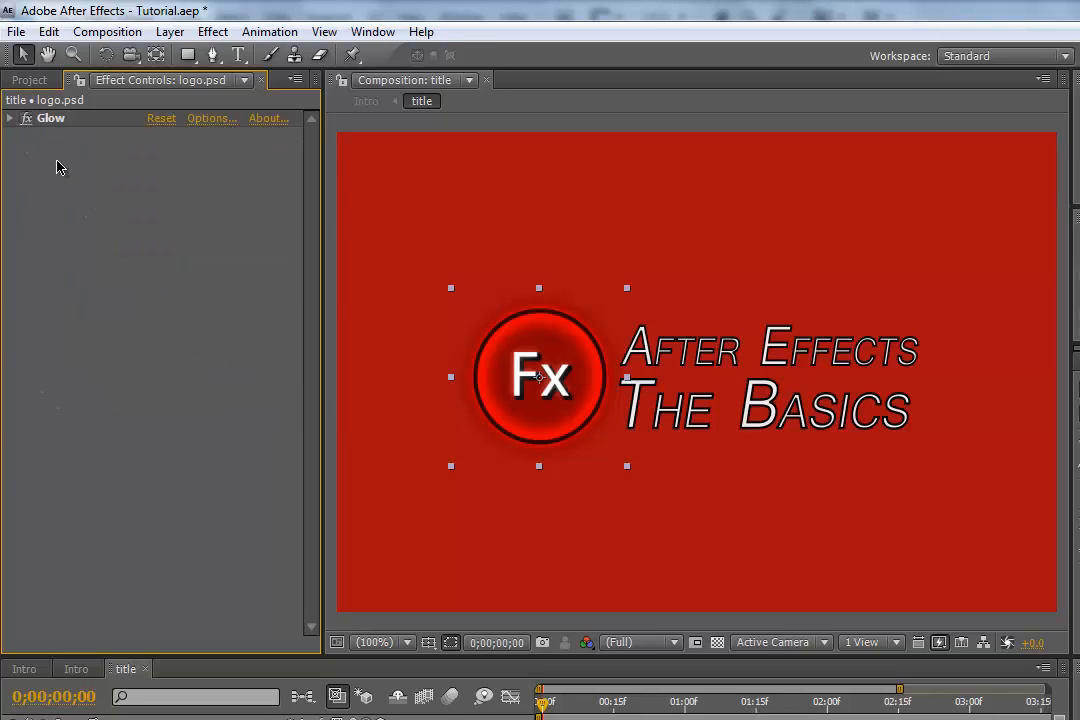
click(26, 119)
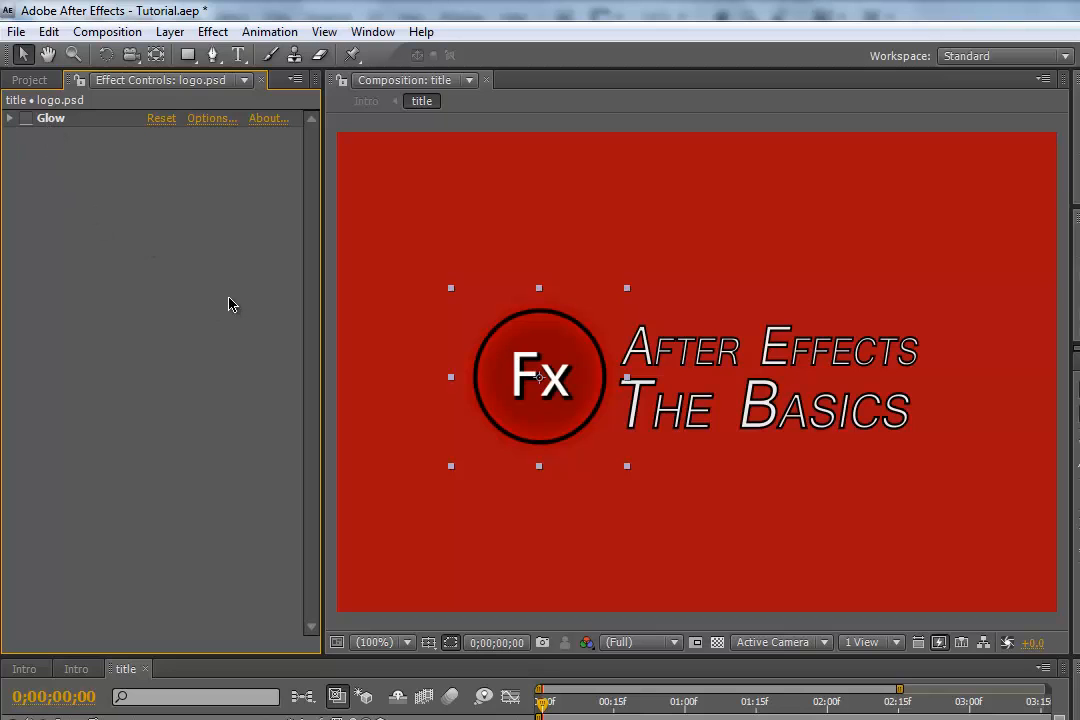
Step: Delete the Glow effect from logo.psd in the title composition and deselect the layer
click(47, 120)
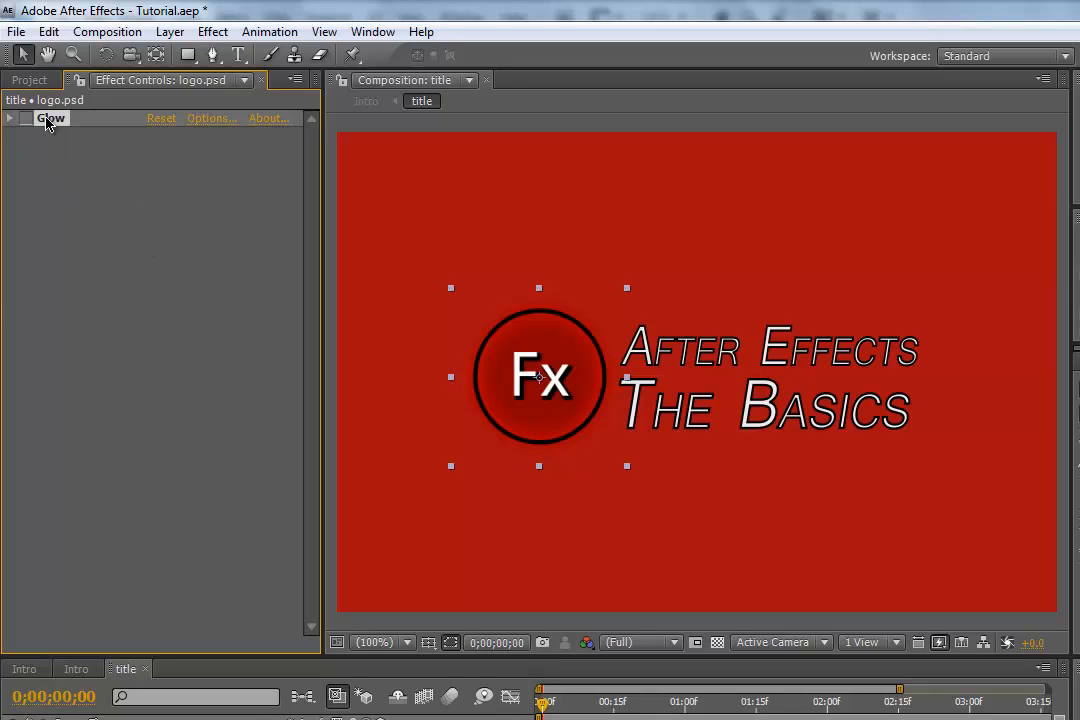
key(Delete)
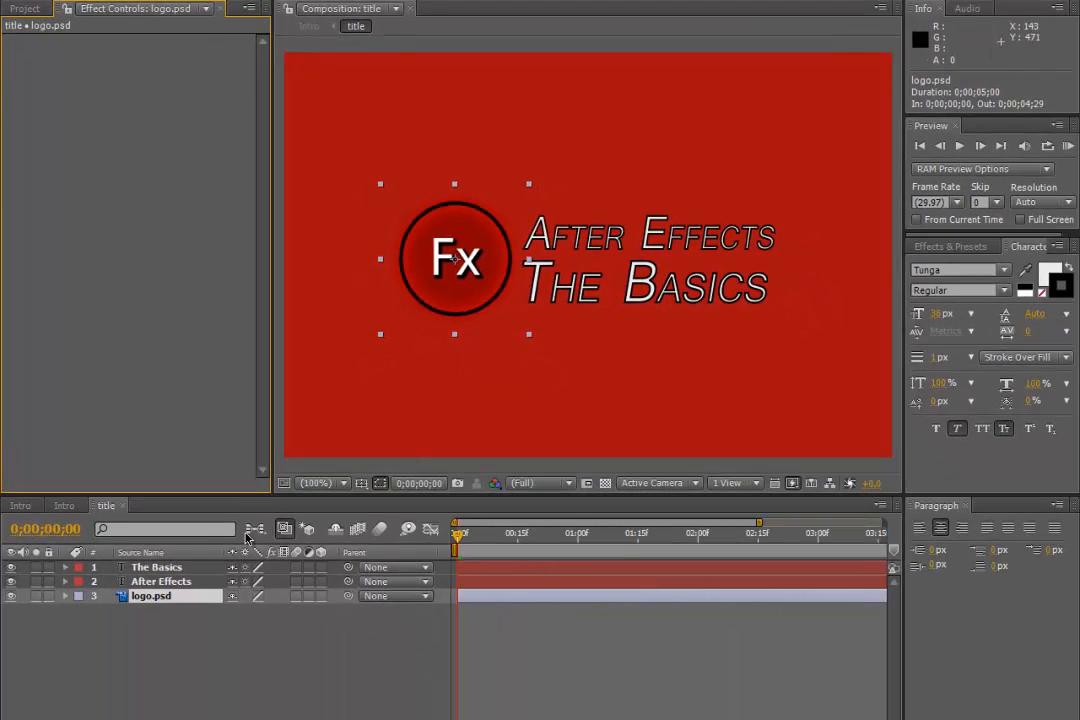
click(284, 646)
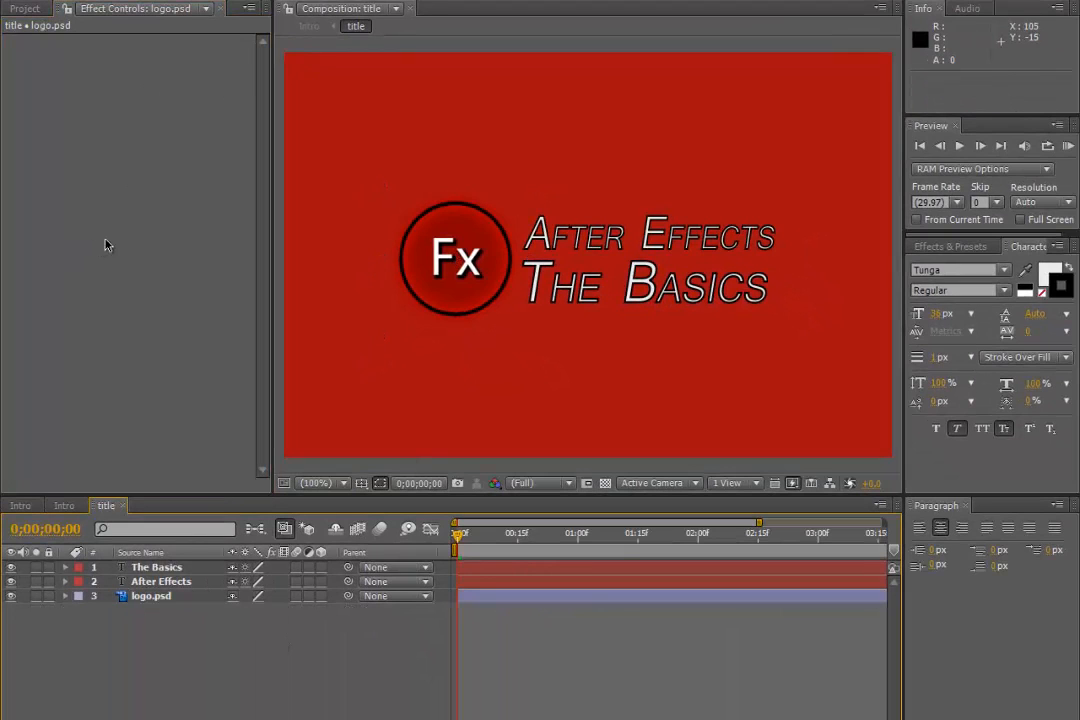
Step: Return to the Intro composition and apply the Ramp effect to the bg solid
click(311, 28)
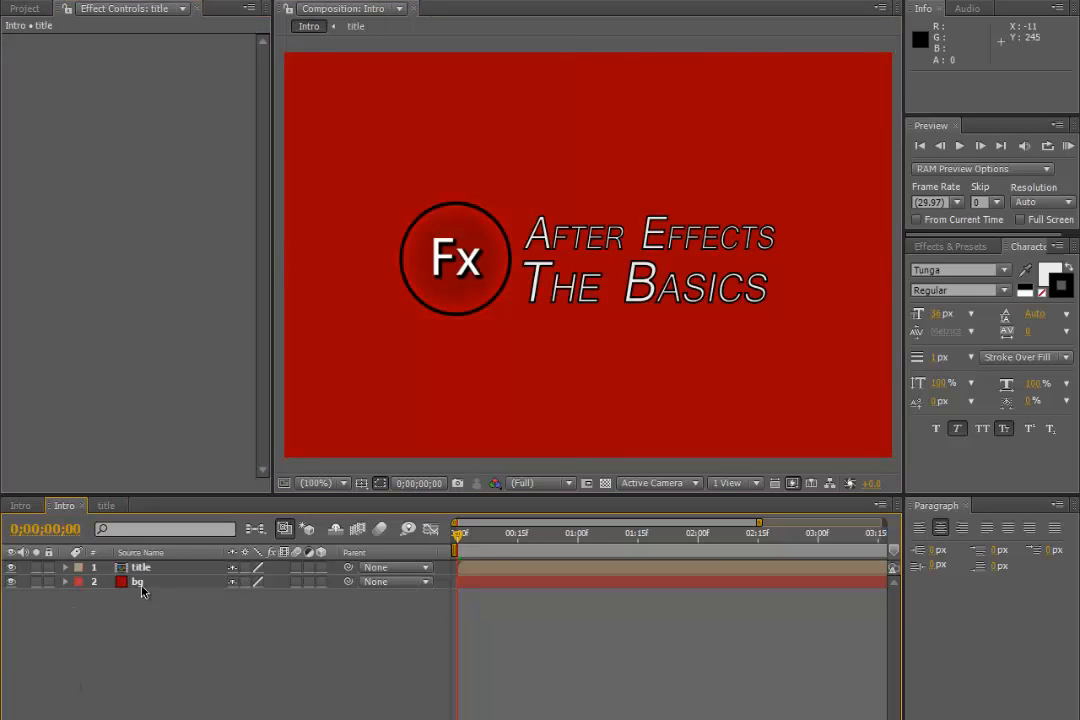
click(139, 583)
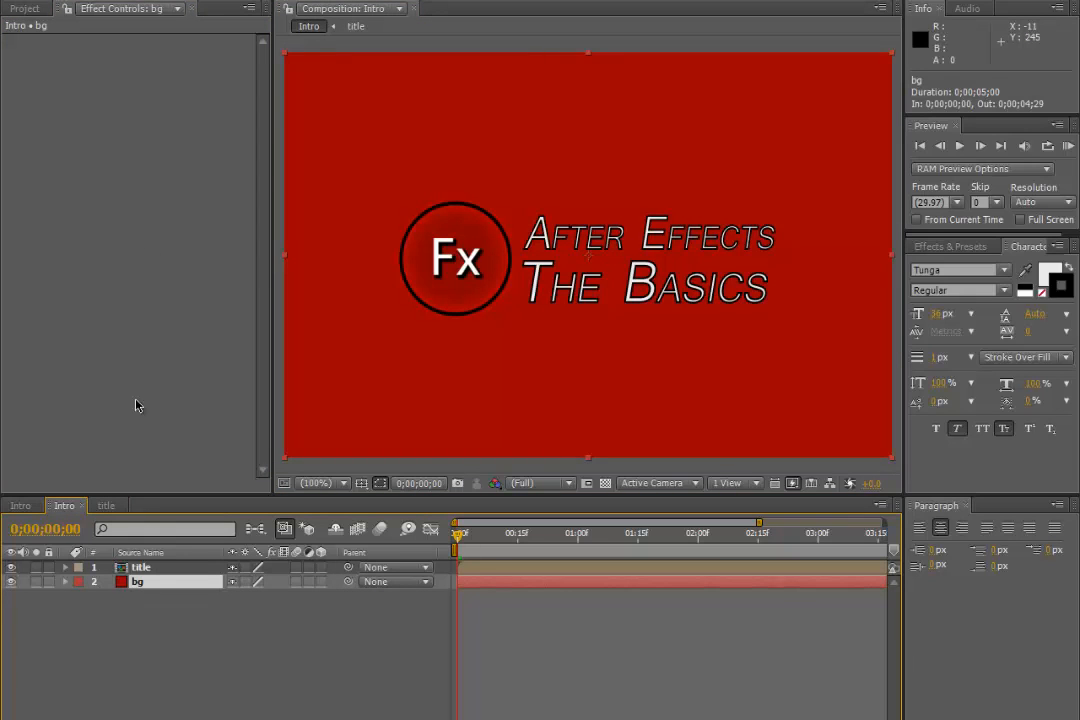
click(178, 1)
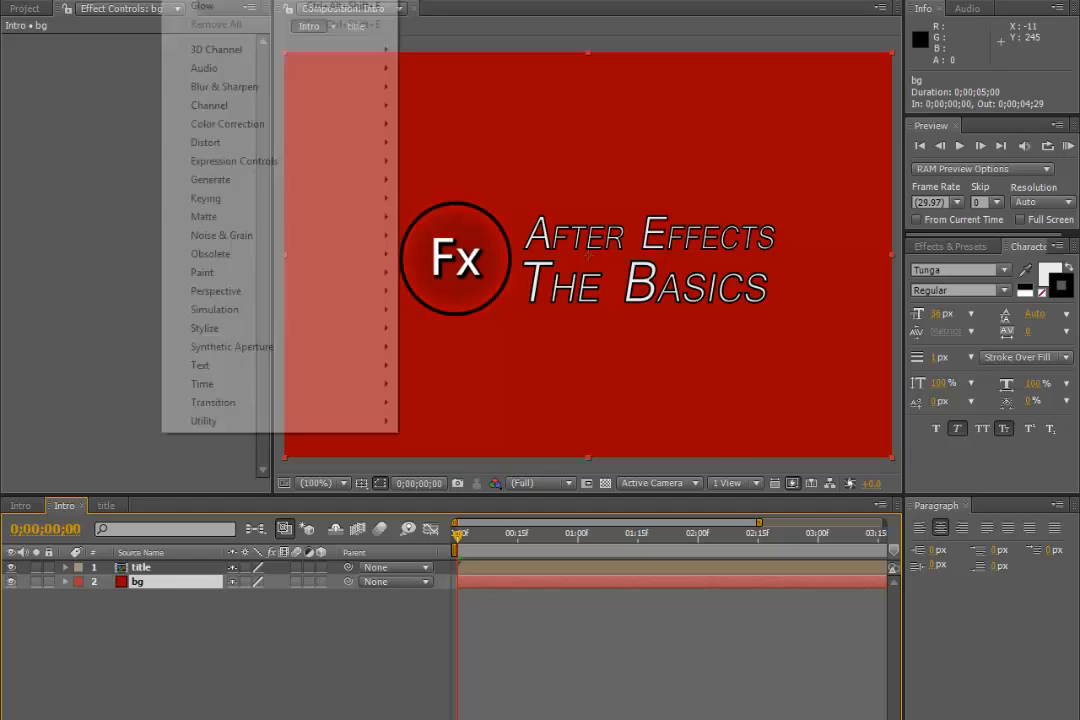
mouse_move(261, 187)
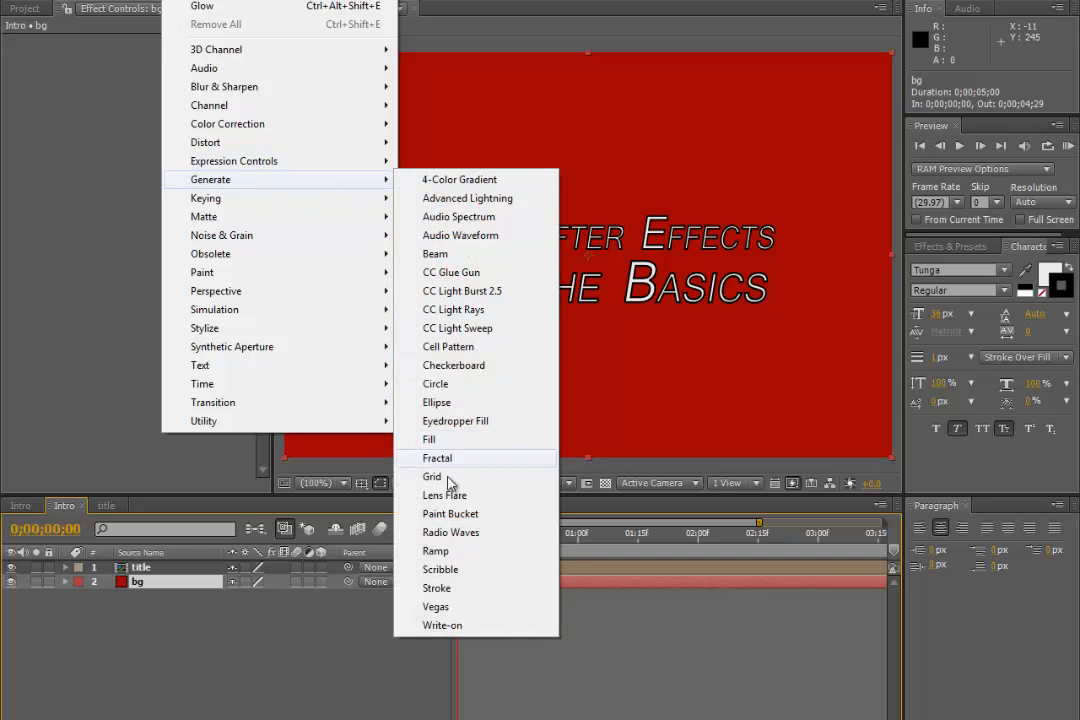
click(470, 553)
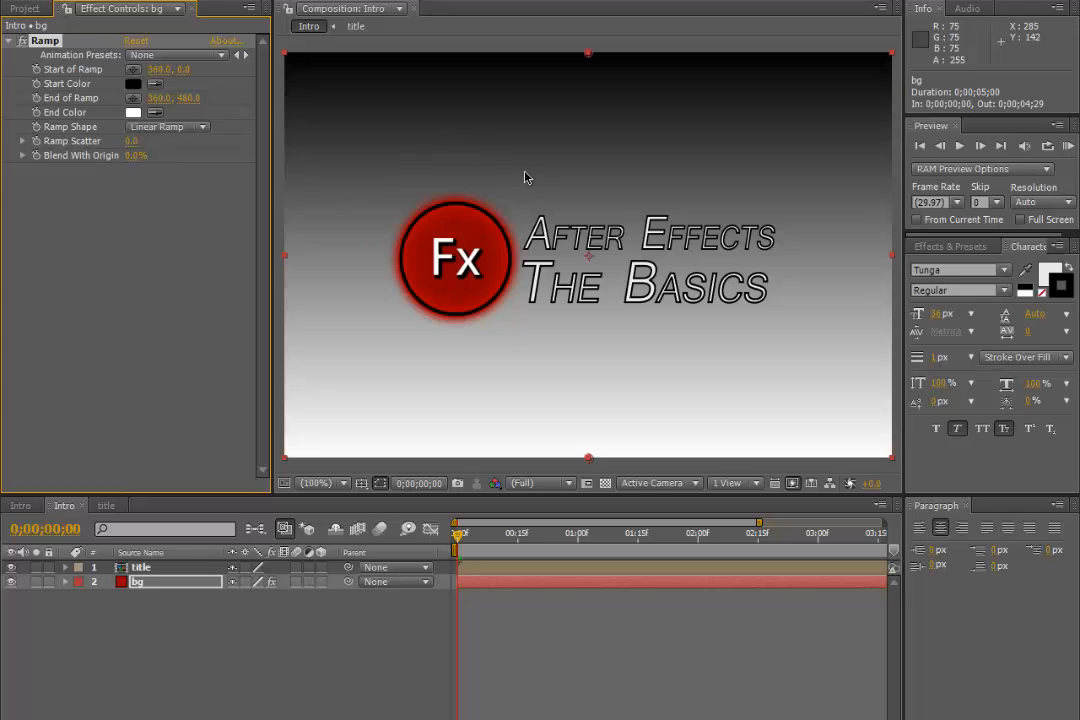
Step: Change the bg layer's Ramp Shape to Radial Ramp and set the Start of Ramp to 360, 235
click(185, 129)
click(190, 152)
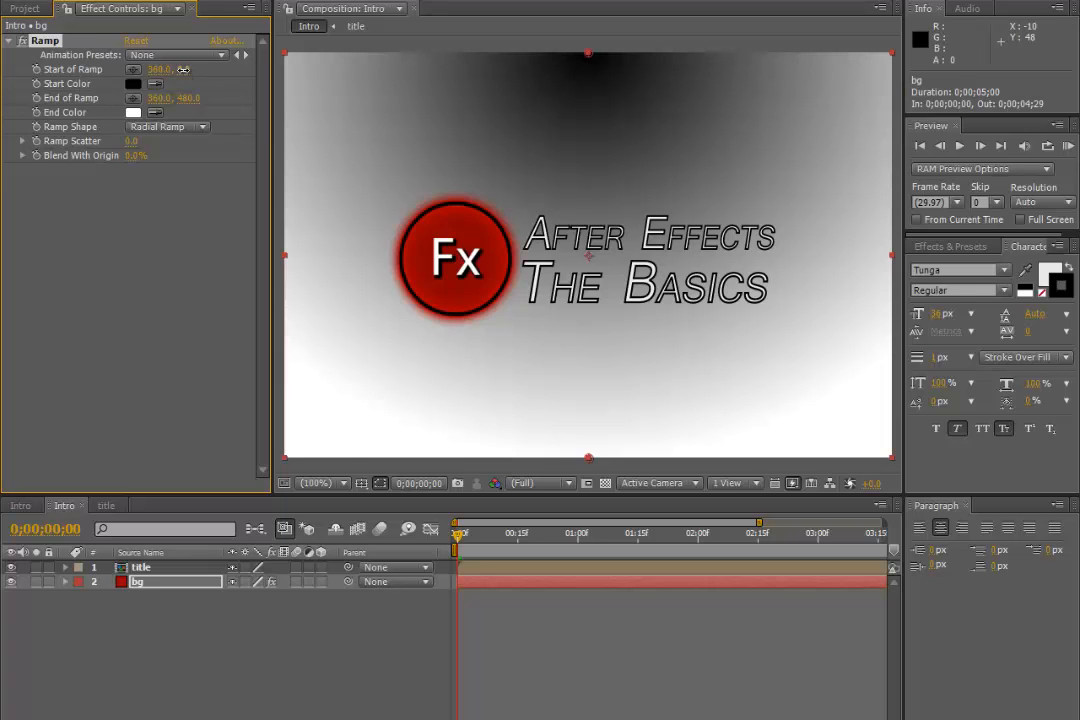
drag(183, 70, 345, 113)
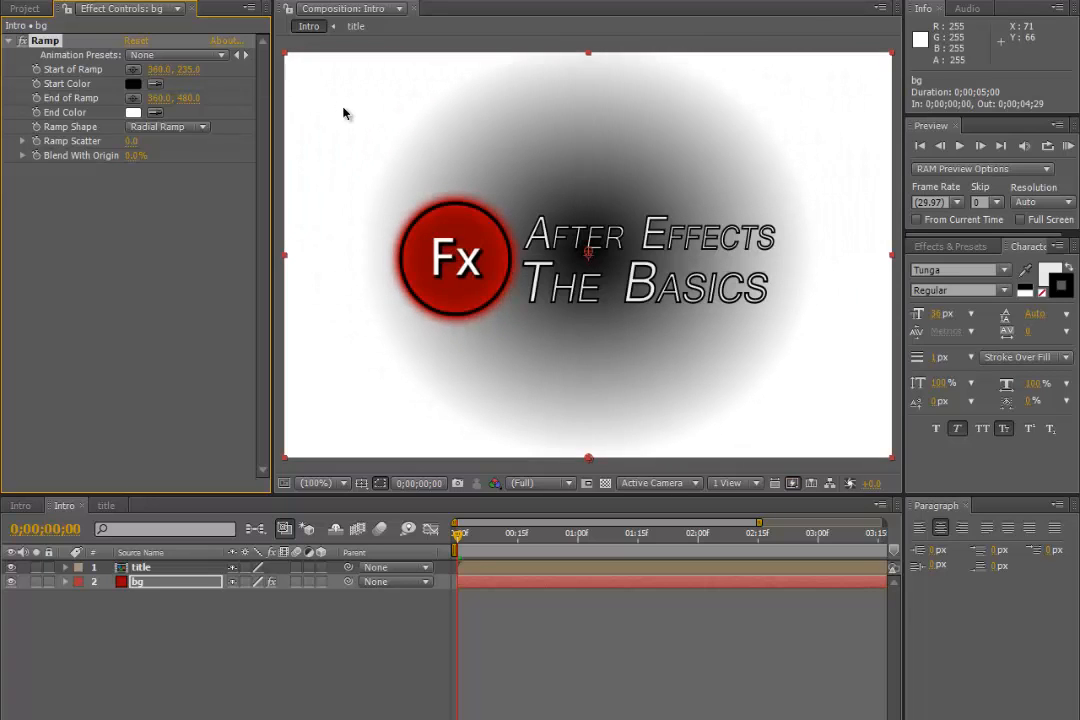
click(195, 285)
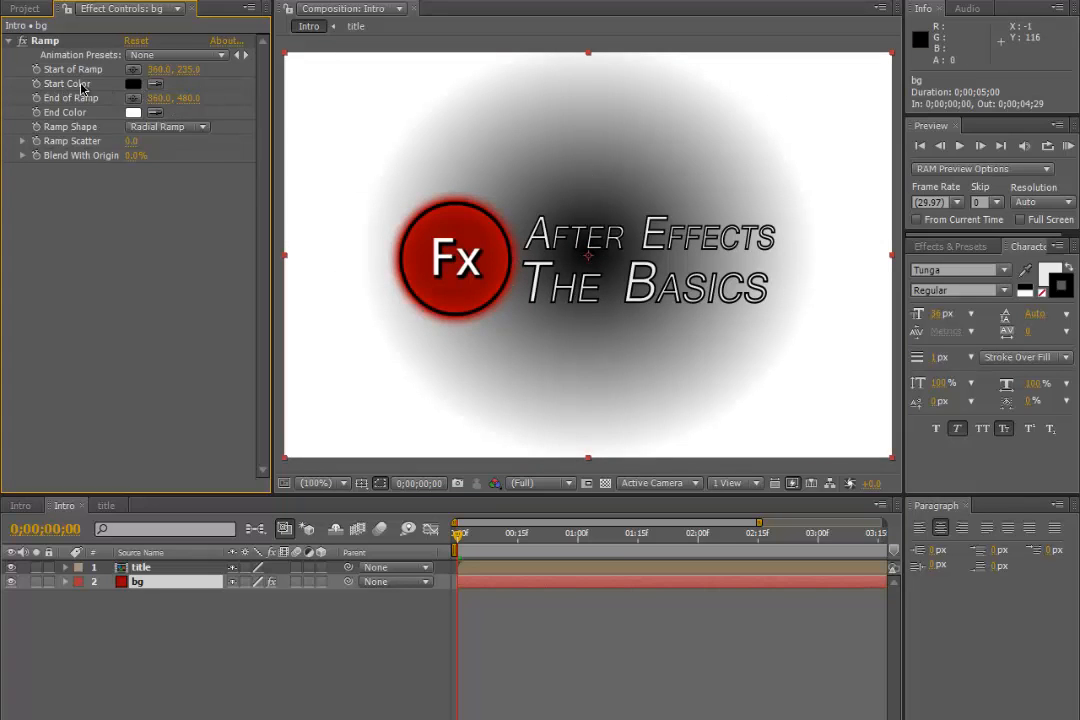
Step: Set the bg ramp's Start Color to red 8D0000 and its End Color to dark red 540000
click(132, 84)
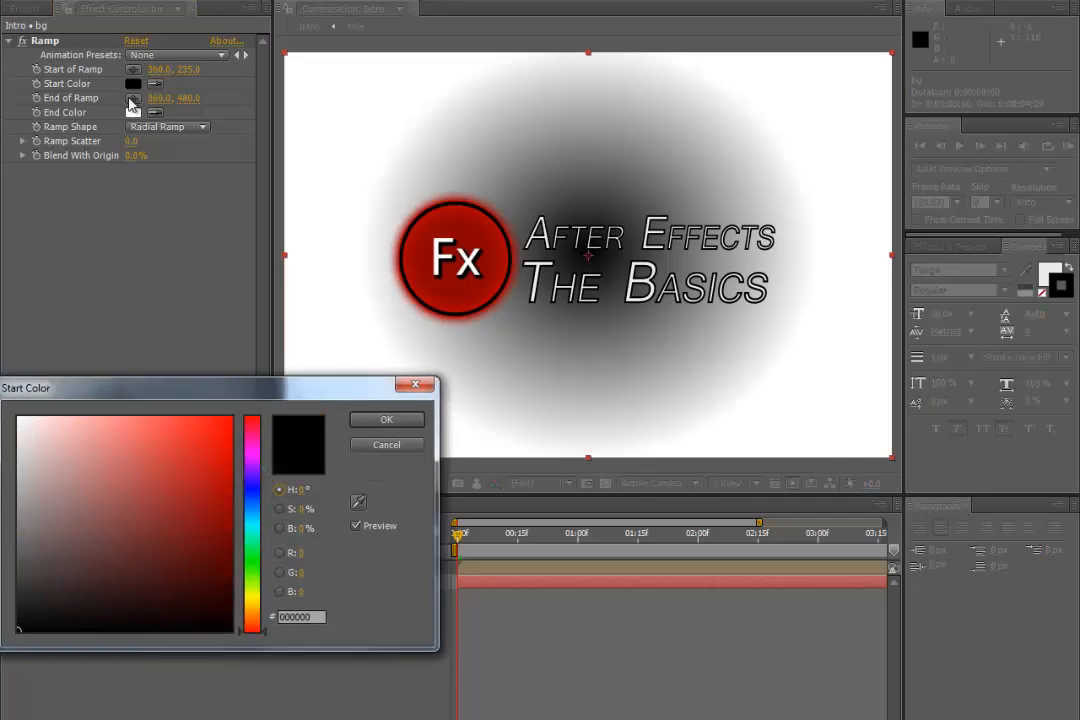
mouse_move(176, 542)
mouse_down()
mouse_move(244, 441)
mouse_move(264, 512)
mouse_up()
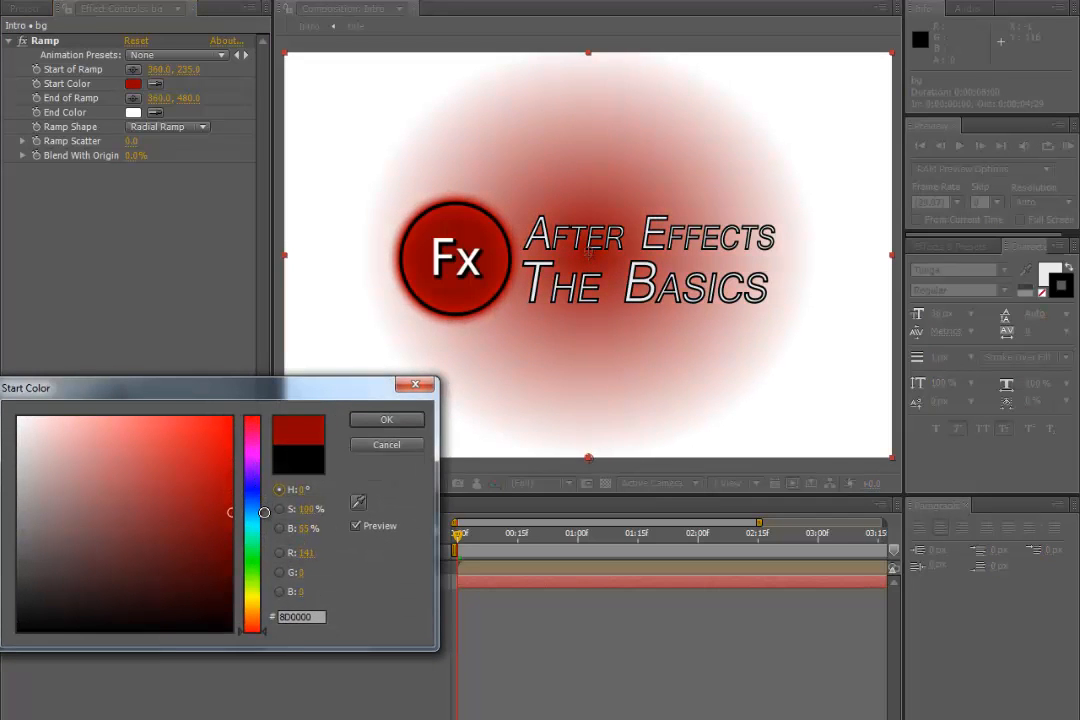
click(386, 419)
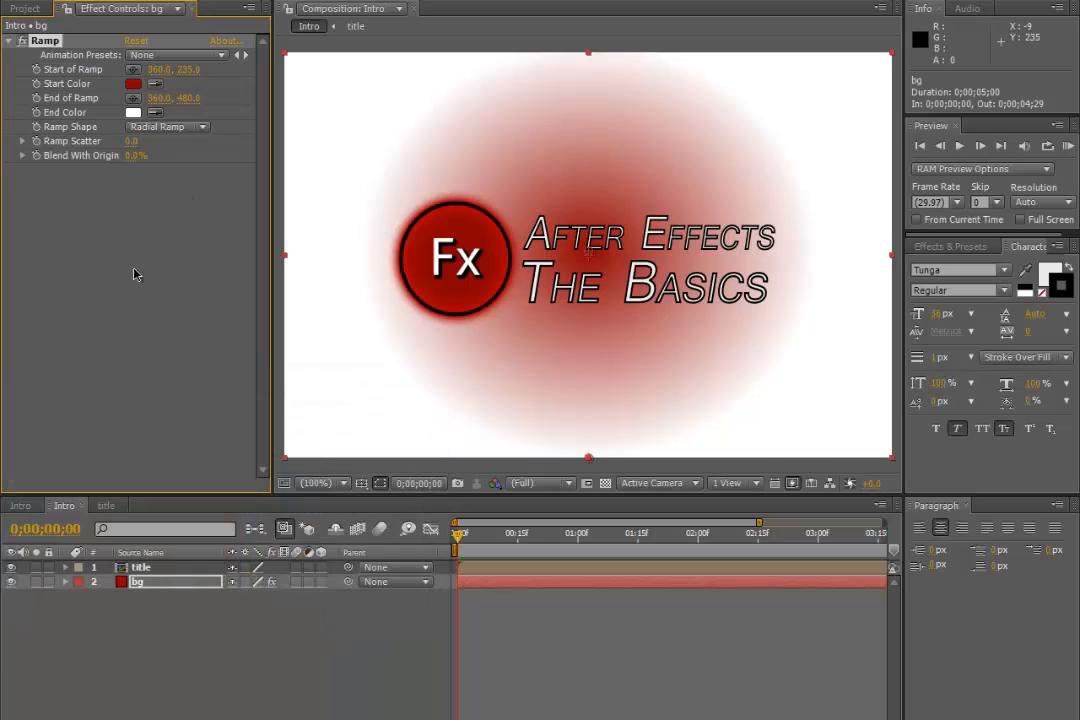
click(134, 113)
mouse_move(212, 569)
mouse_down()
mouse_move(236, 580)
mouse_move(239, 553)
mouse_move(253, 563)
mouse_up()
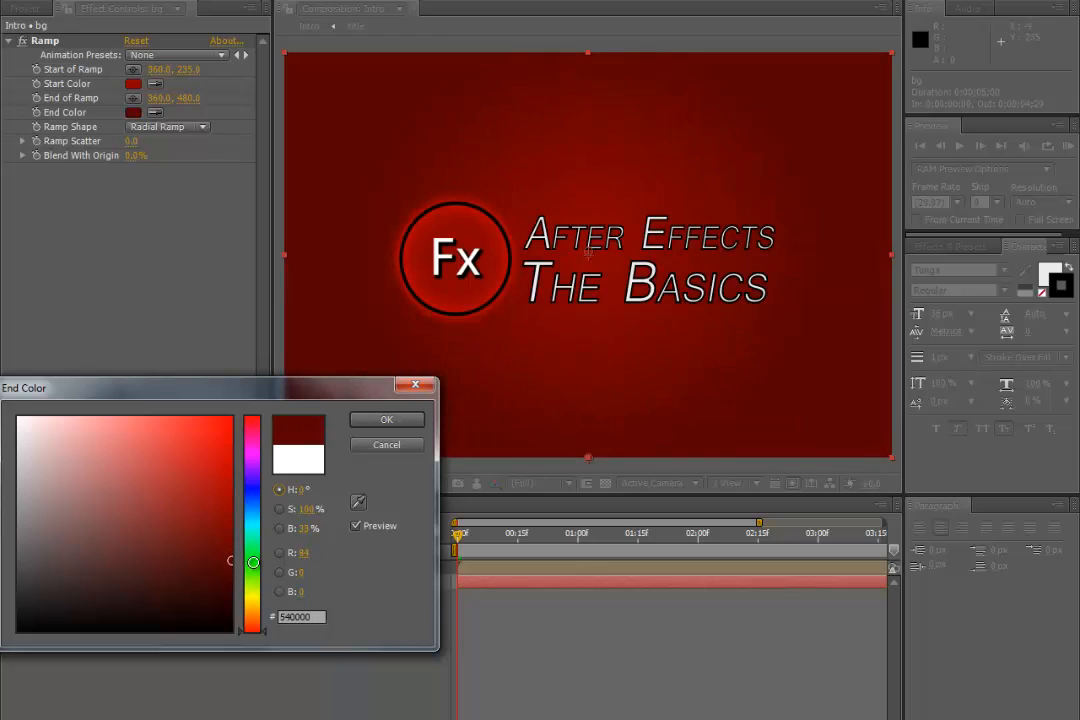
click(388, 421)
click(144, 355)
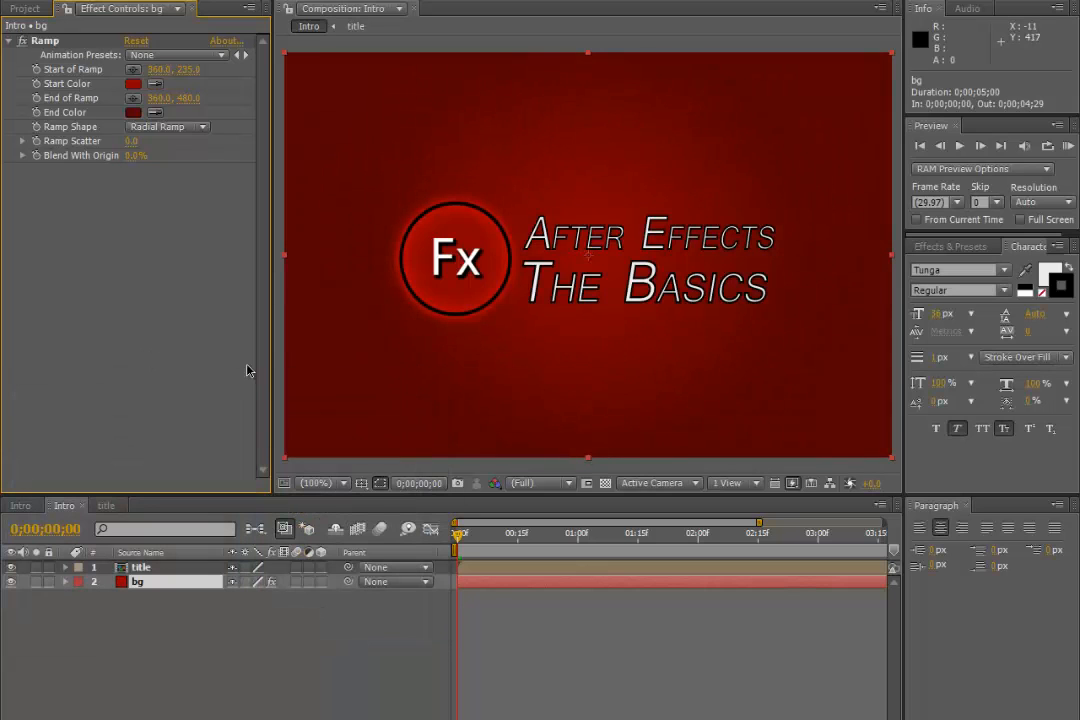
click(421, 20)
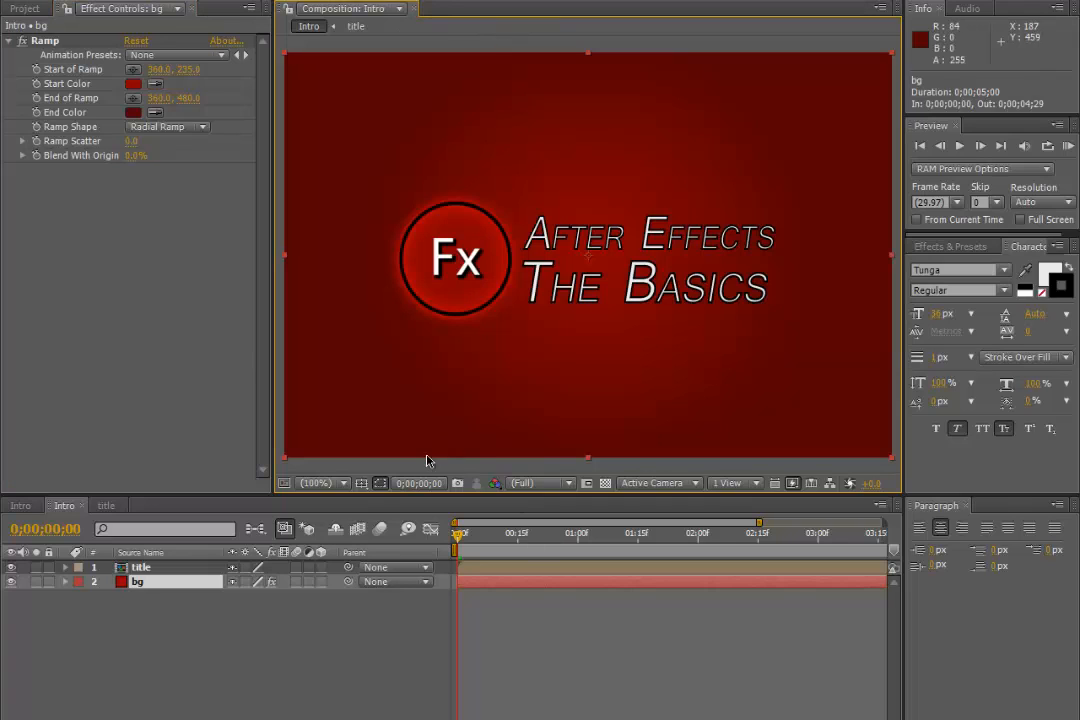
click(193, 680)
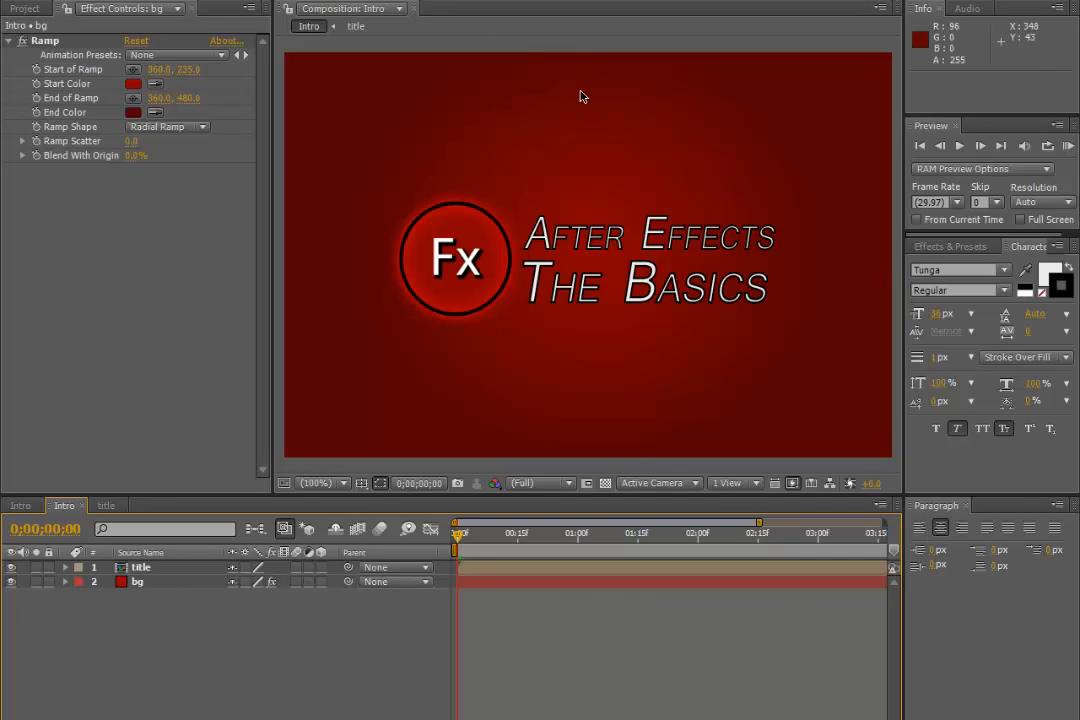
Step: Create a new 720 × 480 px solid layer named "particles" in the Intro composition
click(558, 48)
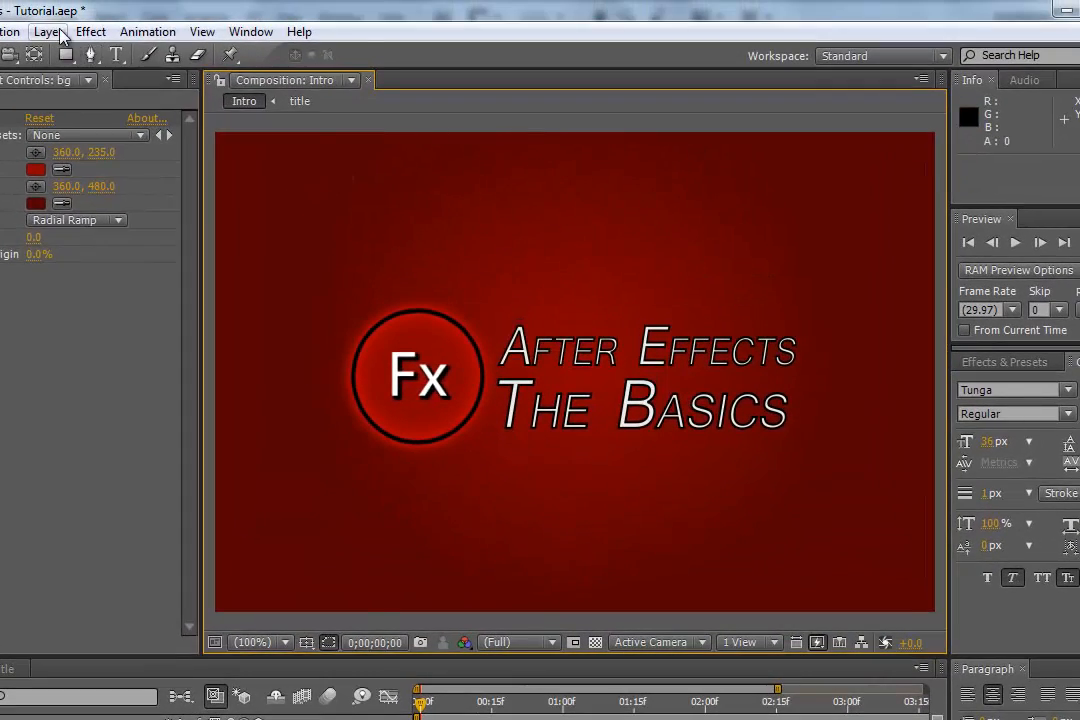
click(62, 35)
mouse_move(68, 56)
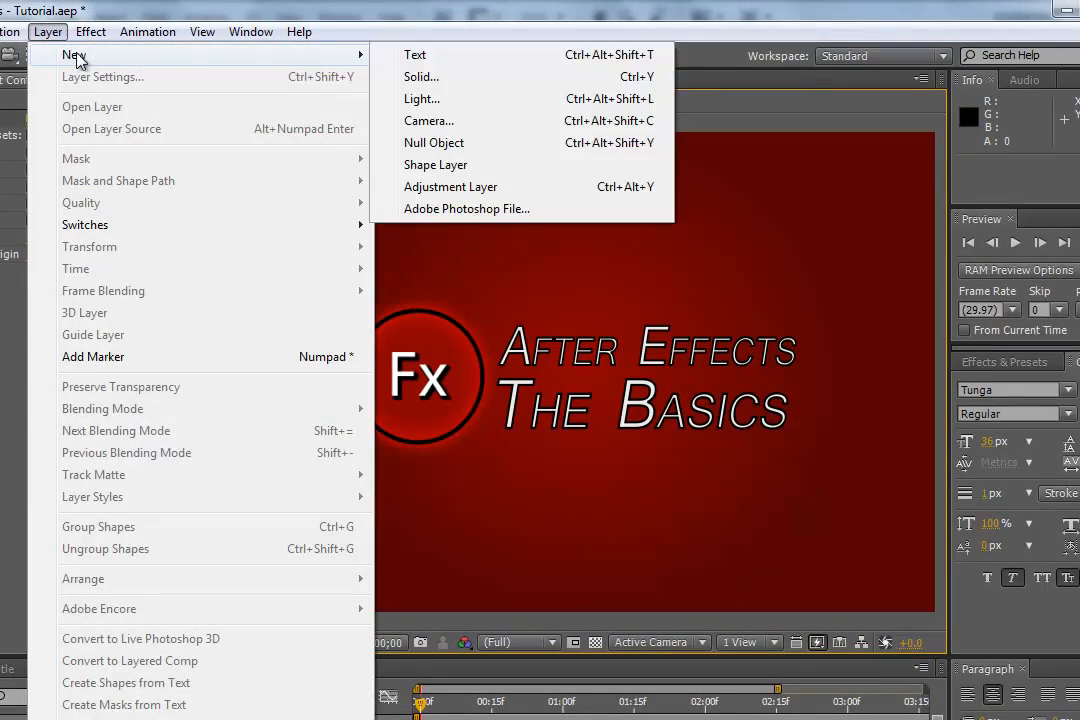
click(497, 86)
key(BackSpace)
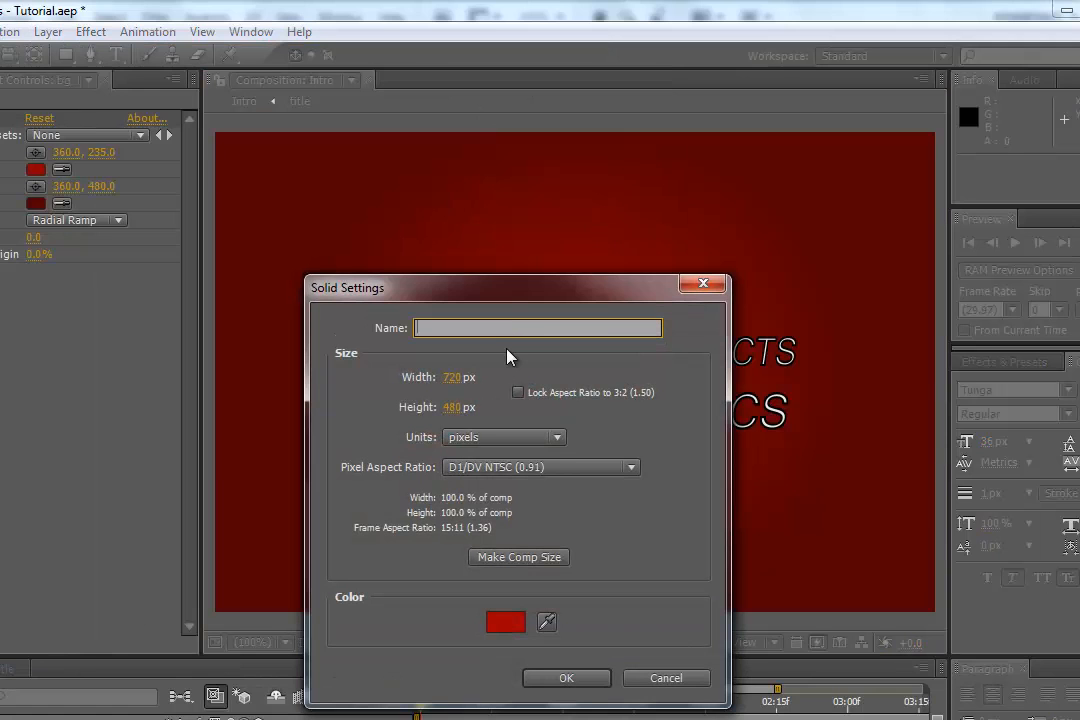
text(particles)
click(564, 679)
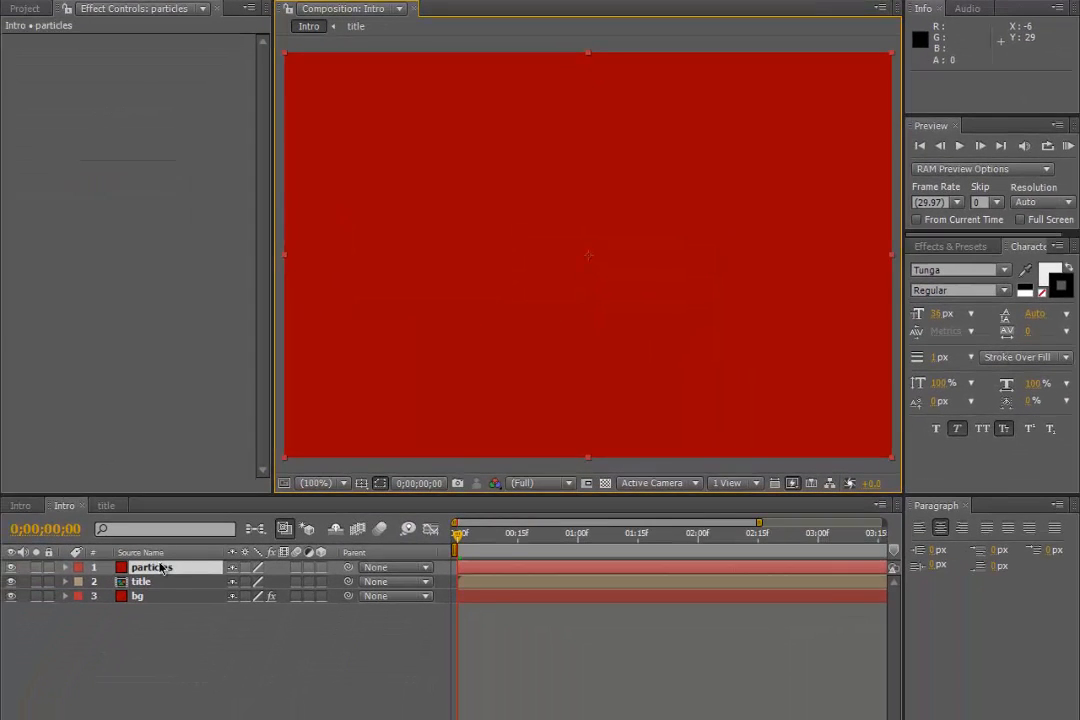
Step: Search the effects library for "cc part" and apply CC Particle World to the particles layer
click(162, 569)
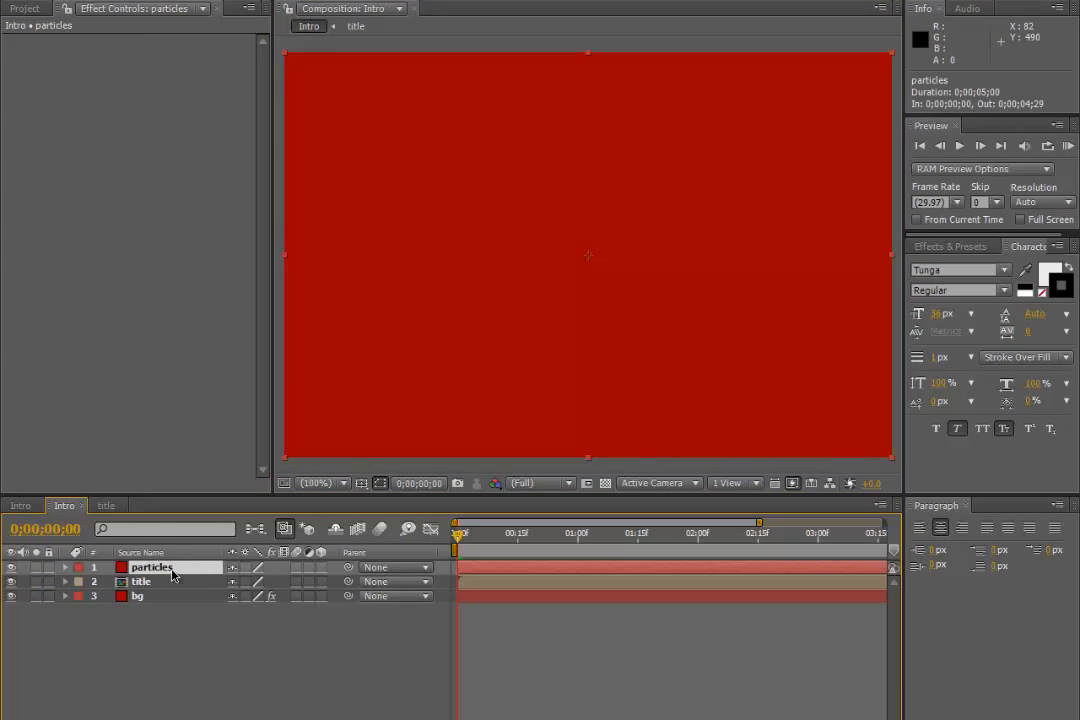
click(581, 40)
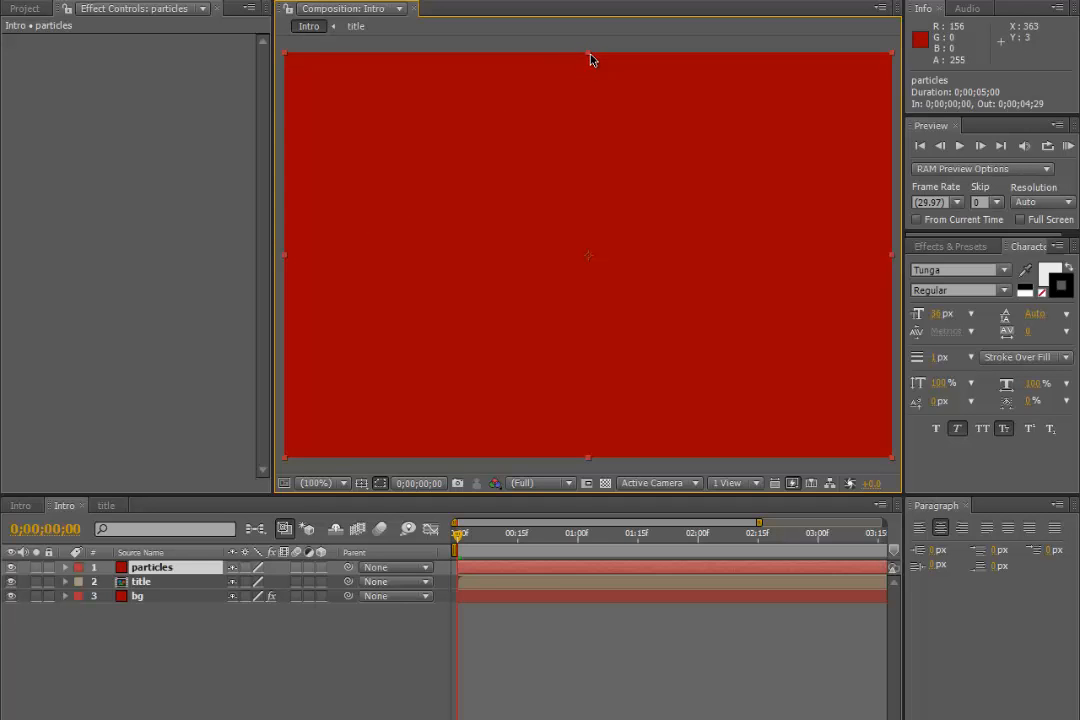
click(977, 251)
click(976, 264)
text(cc part)
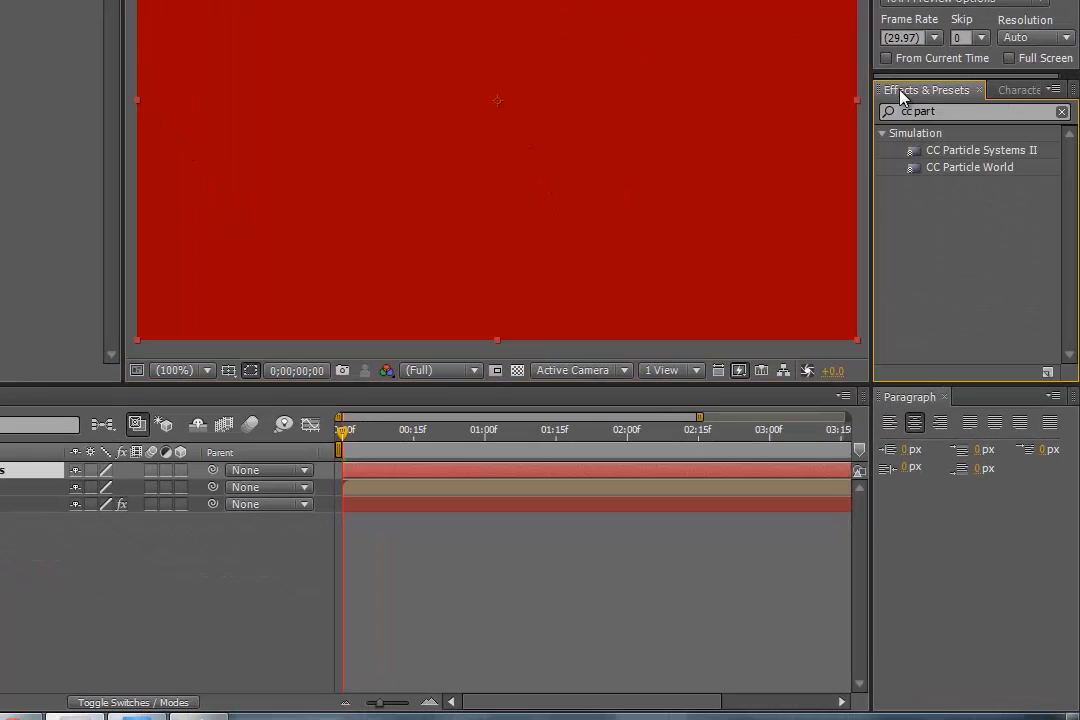
click(1030, 90)
click(929, 90)
click(956, 112)
click(962, 112)
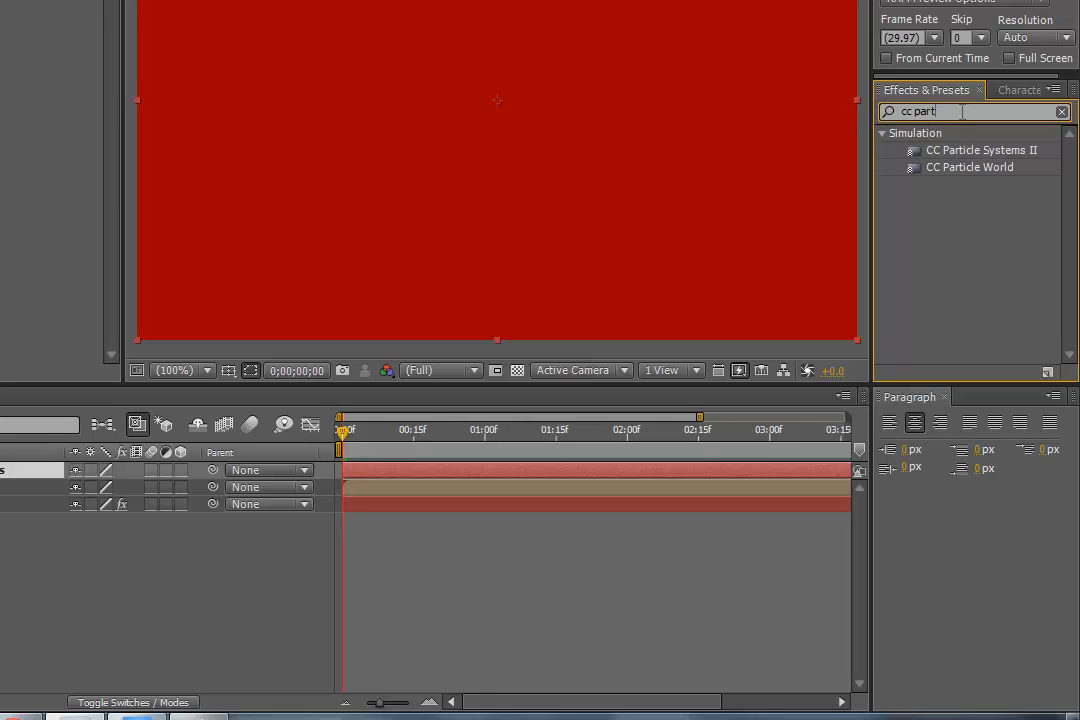
click(975, 170)
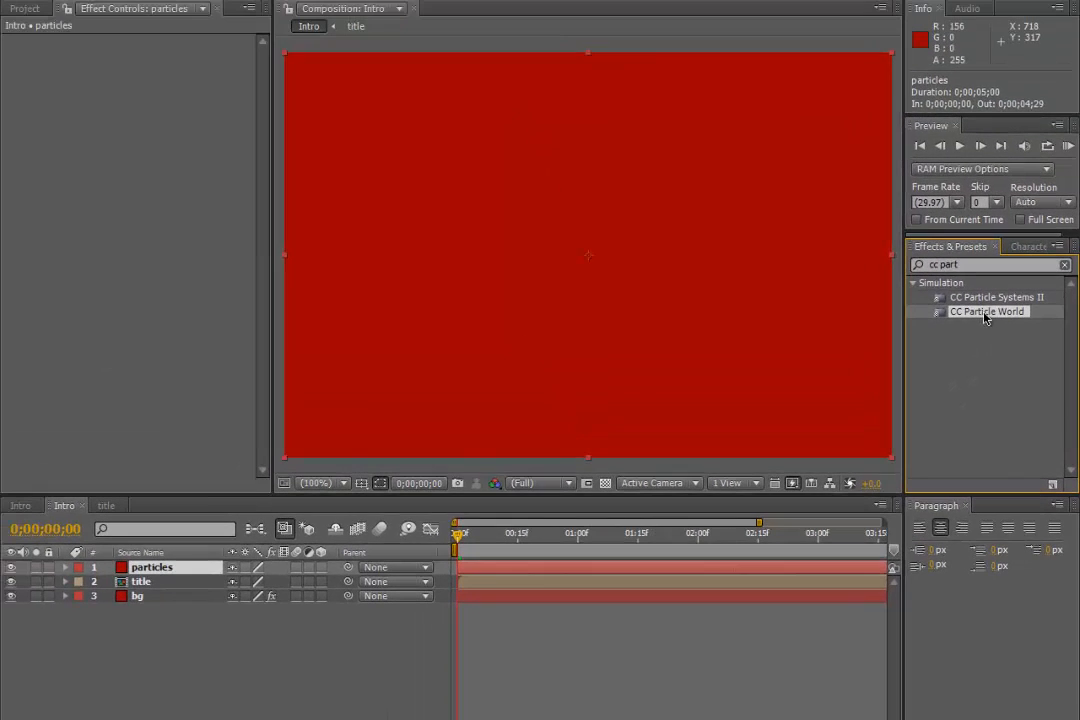
drag(999, 177, 920, 177)
drag(944, 320, 670, 287)
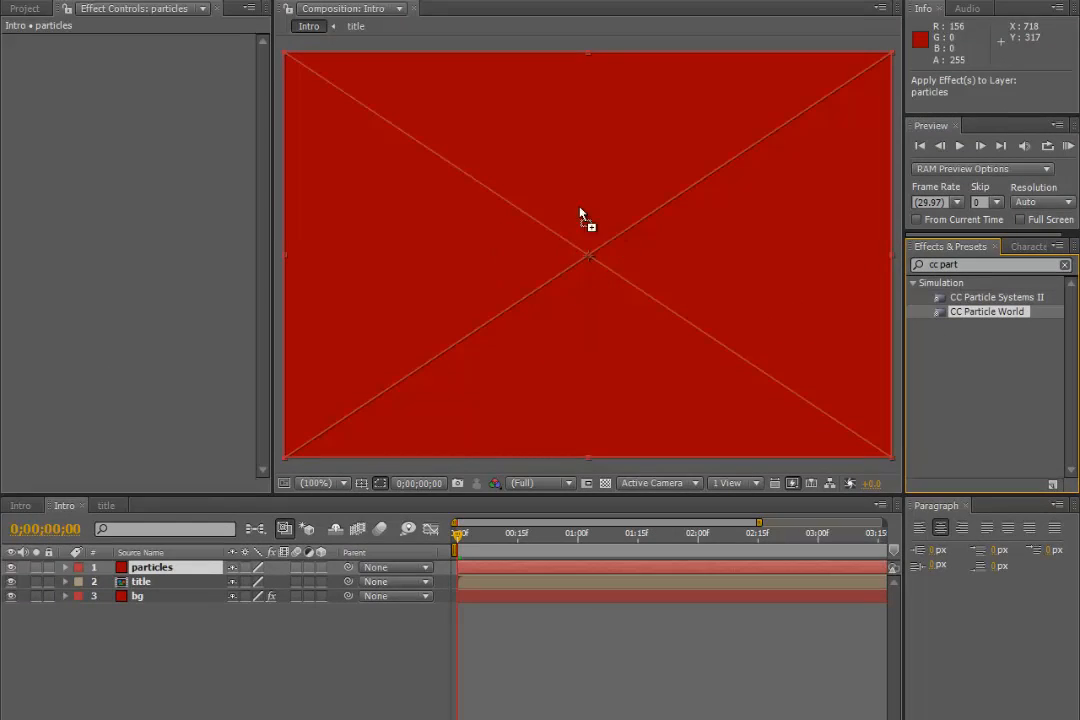
drag(509, 177, 509, 177)
mouse_move(480, 142)
mouse_down()
mouse_move(535, 234)
mouse_move(481, 139)
mouse_up()
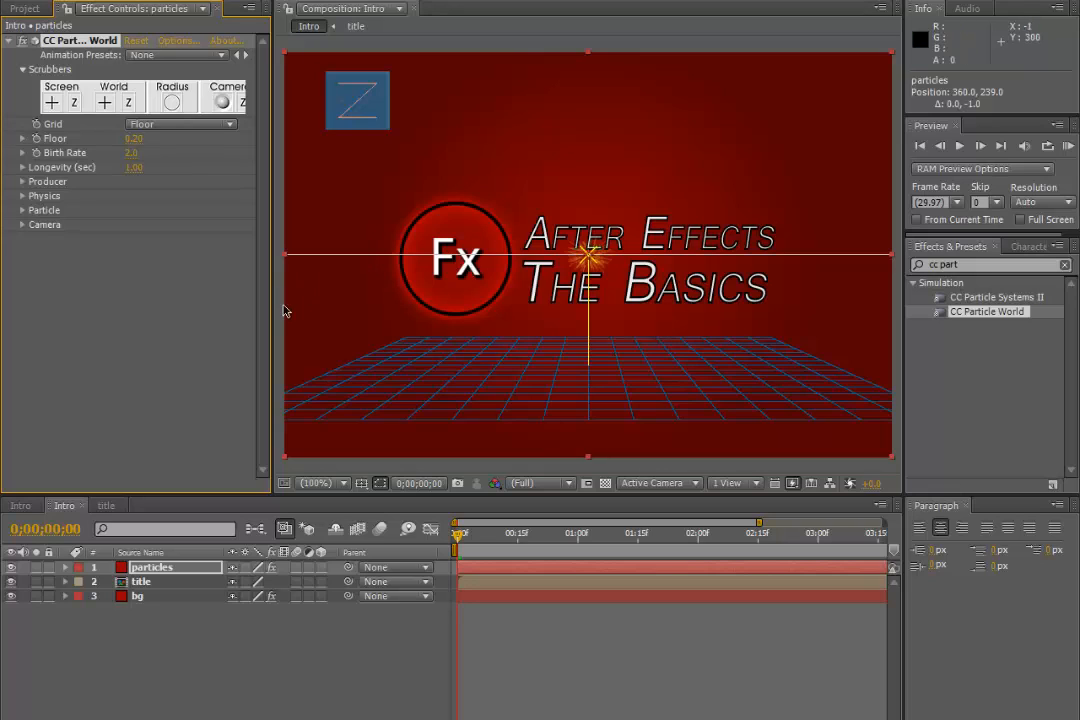
Step: Scrub the current time through the first second to preview the particles, ending at 0;00;00;14
click(172, 571)
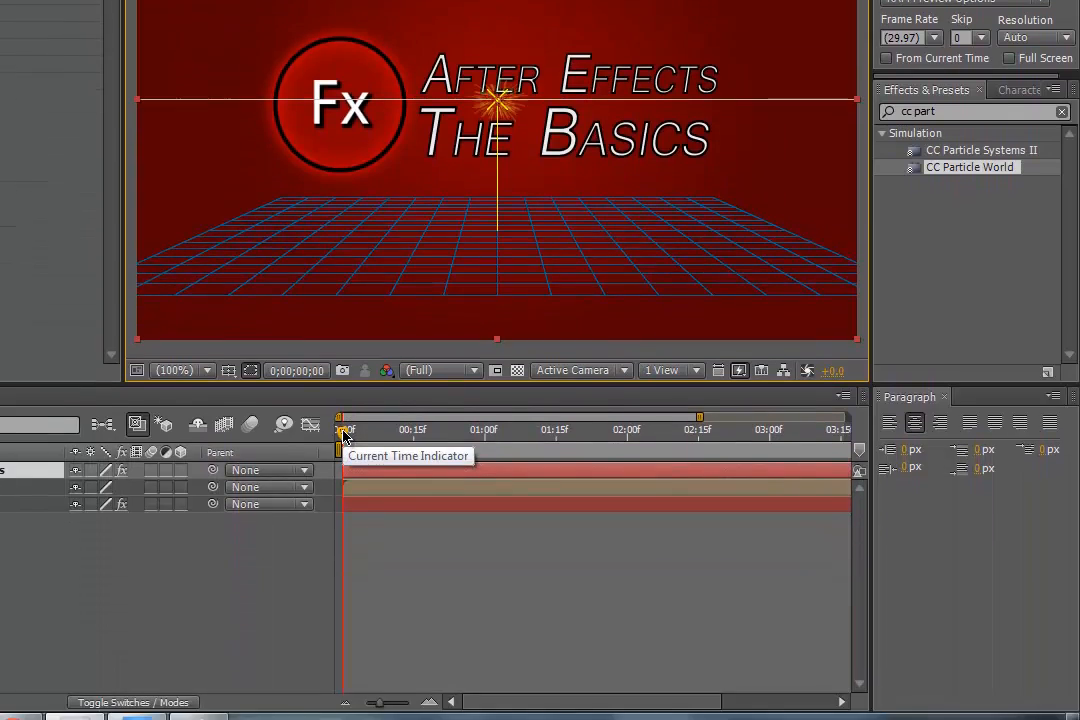
drag(345, 437, 379, 446)
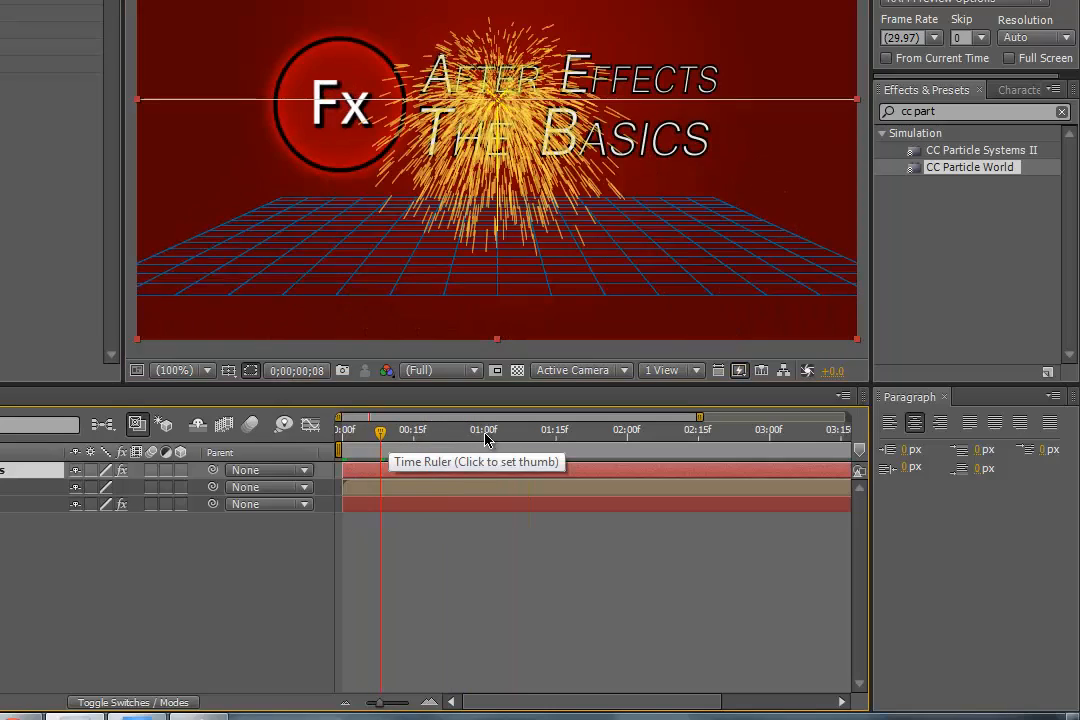
drag(381, 433, 485, 436)
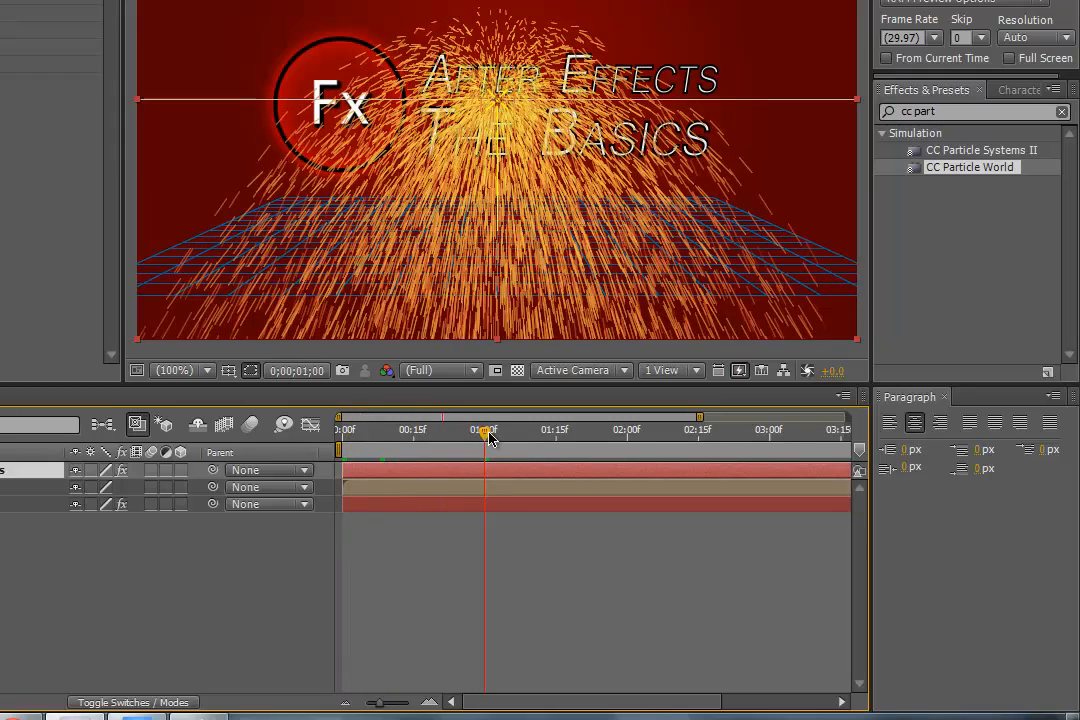
drag(443, 440, 409, 440)
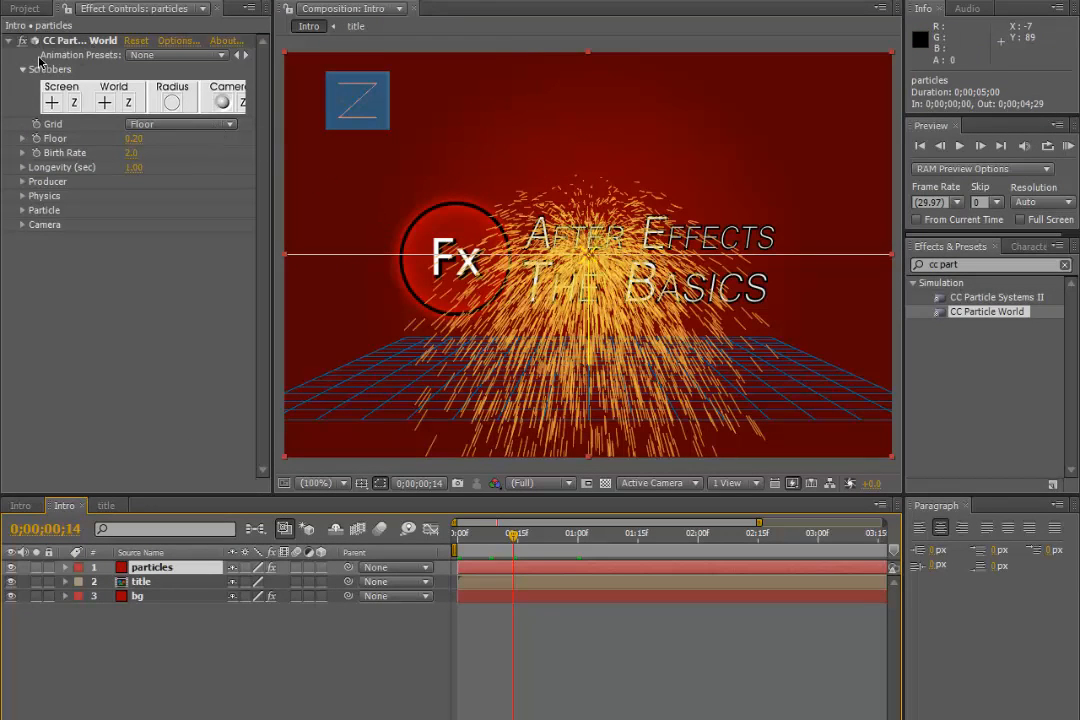
Step: Set the Grid option of CC Particle World on the particles layer to Off
click(160, 124)
click(155, 48)
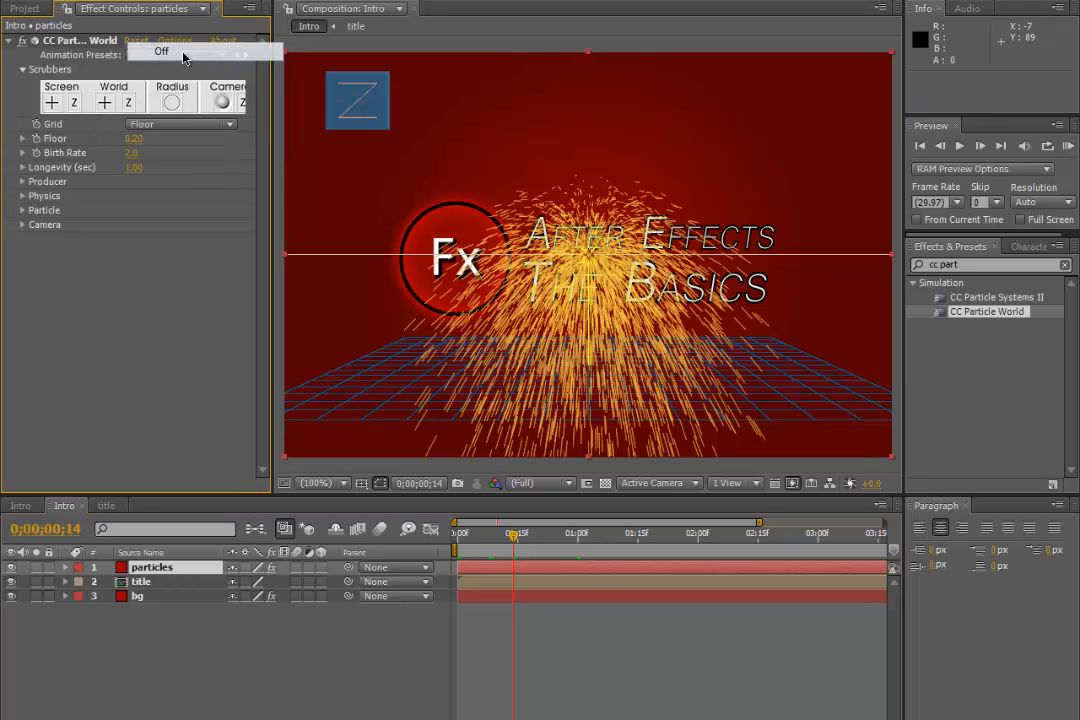
click(129, 290)
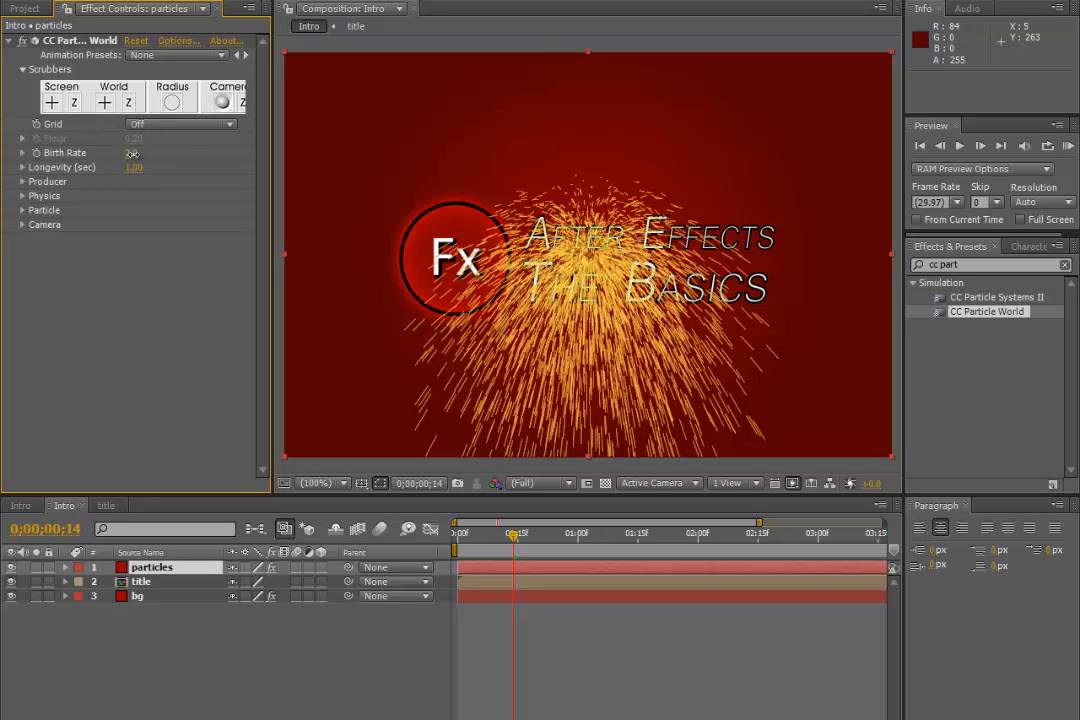
Step: Try a Birth Rate of 5 for CC Particle World on the particles layer
mouse_move(132, 153)
mouse_down()
mouse_move(104, 156)
mouse_move(137, 160)
mouse_up()
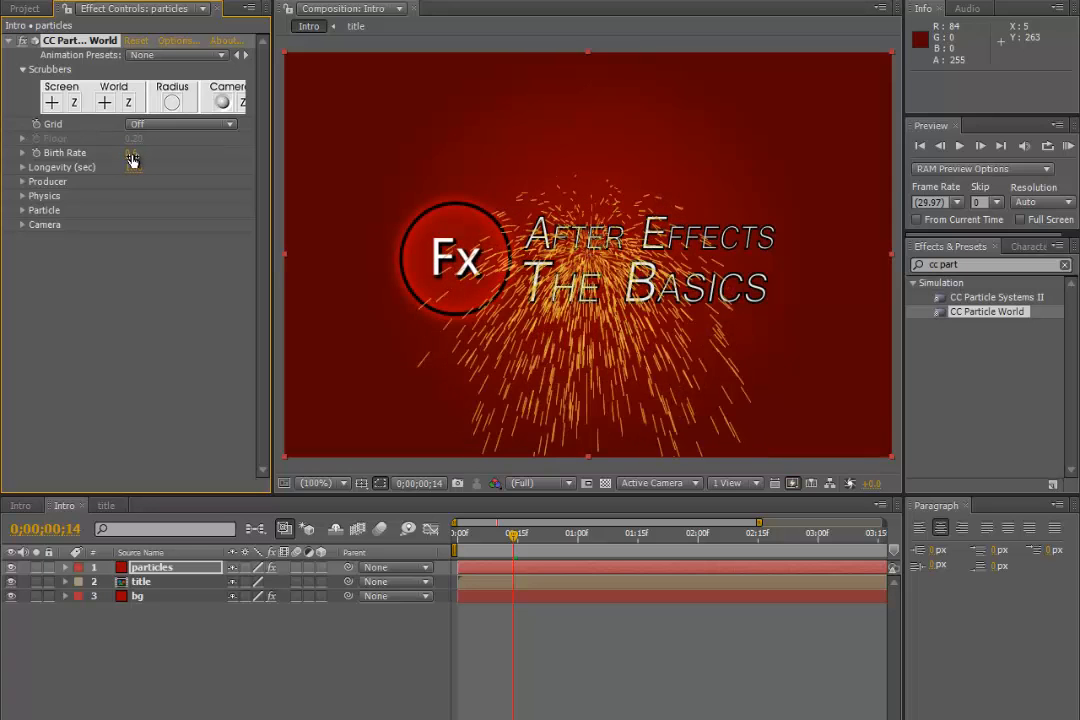
click(131, 156)
text(5)
key(Return)
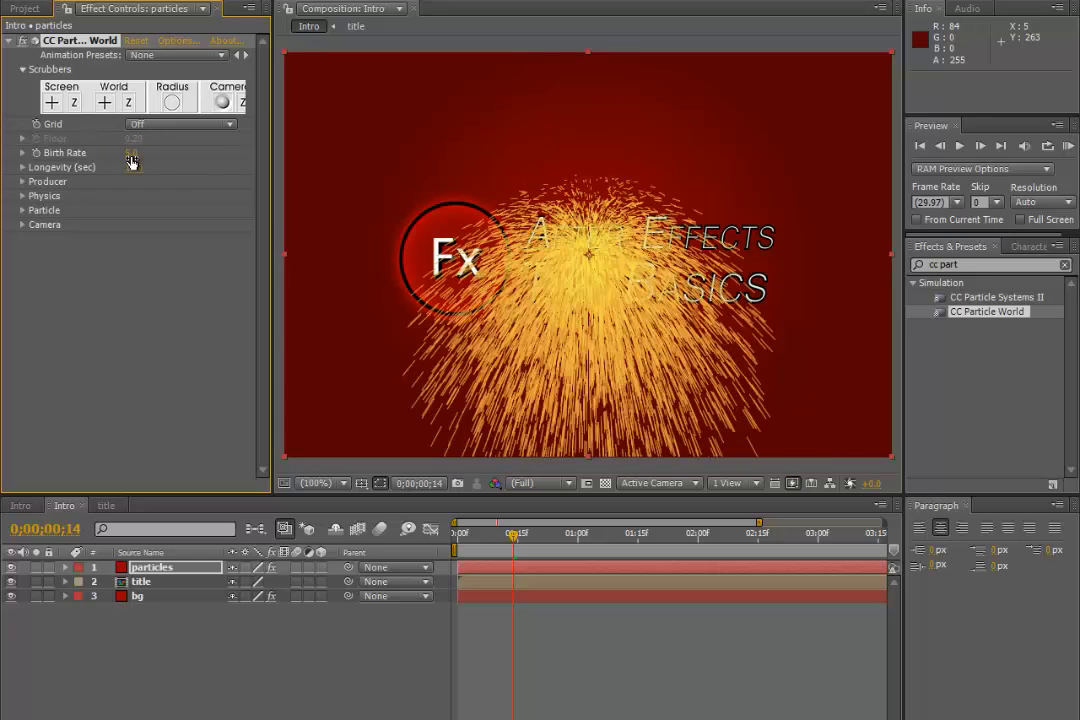
Step: Set the Birth Rate of CC Particle World to 0.5 and preview the particles at 0;00;00;17
click(136, 156)
text(0.5)
key(Return)
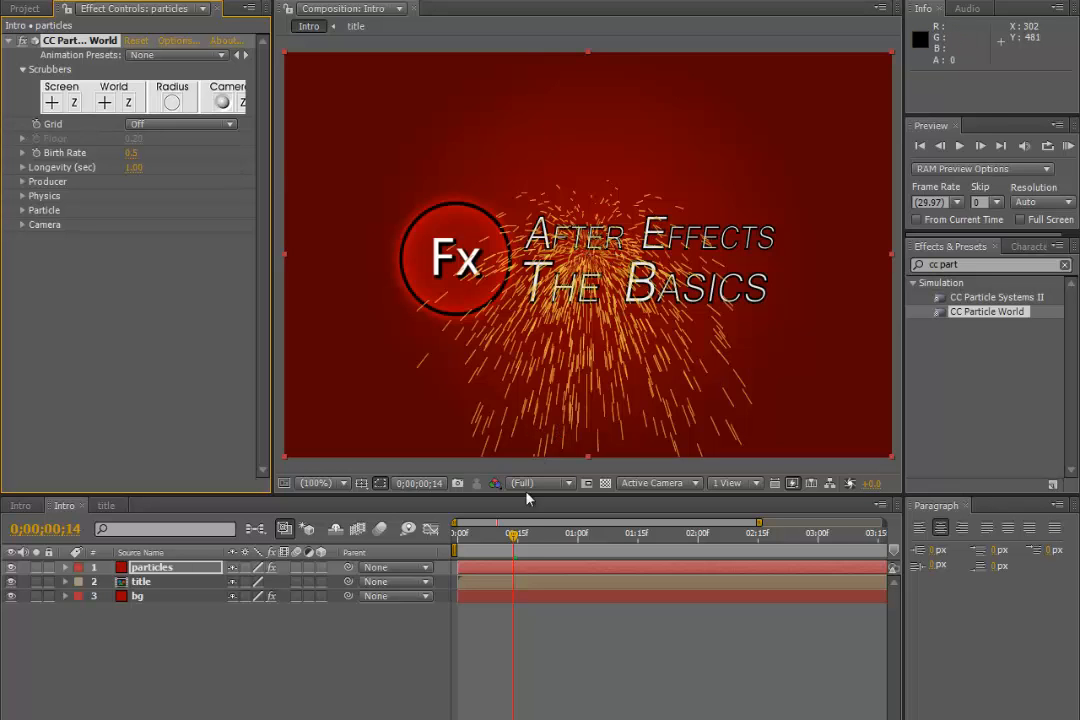
mouse_move(513, 538)
mouse_down()
mouse_move(478, 538)
mouse_move(559, 551)
mouse_move(526, 548)
mouse_up()
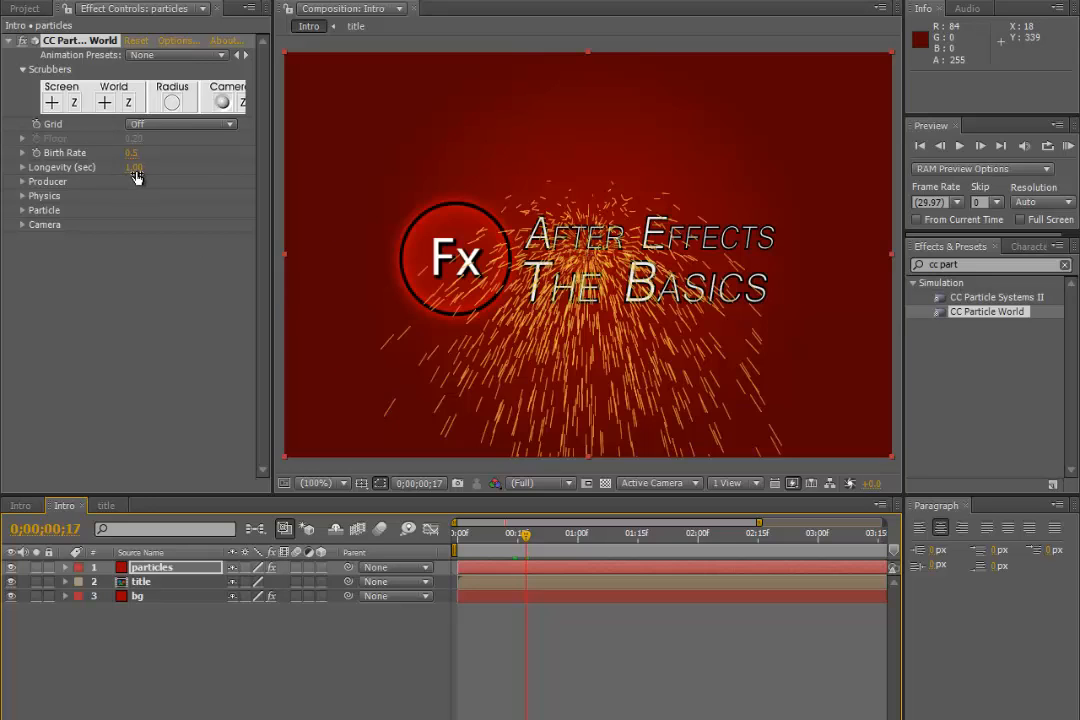
Step: Reveal the Producer settings, then examine the particle burst by stepping back to the first frame and scrubbing to 0;00;00;08
click(23, 182)
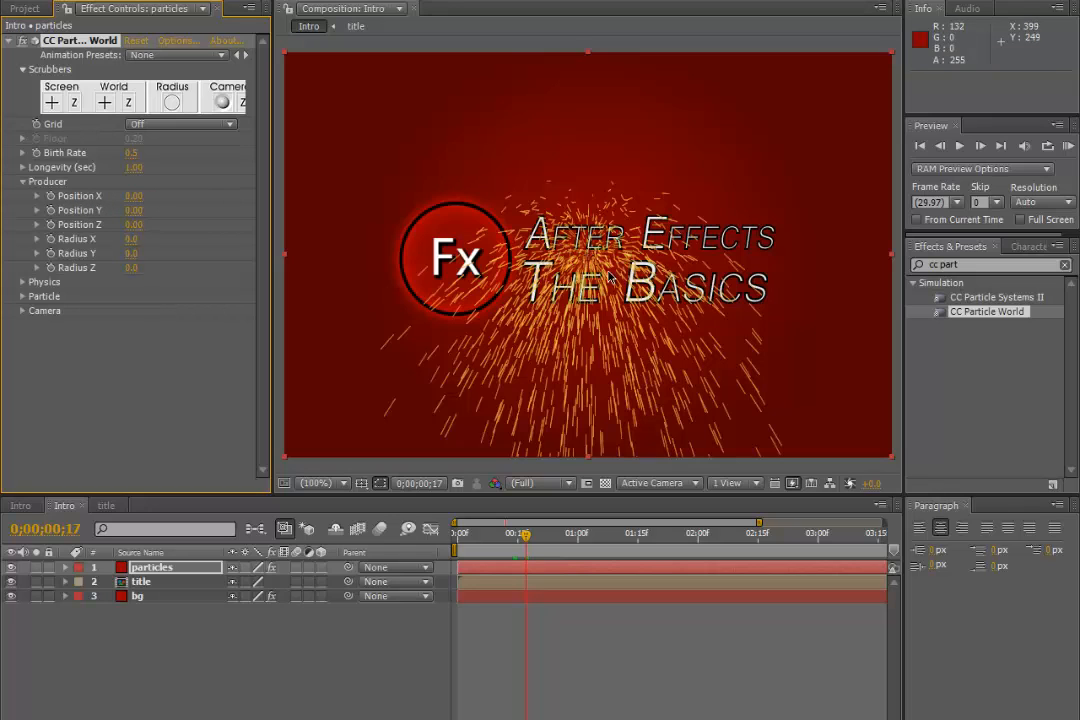
key(Page_Up)
key(Page_Up)
key(Page_Up)
key(Page_Up)
key(Page_Up)
key(Page_Up)
key(Page_Up)
key(Page_Up)
key(Page_Up)
key(Page_Up)
key(Page_Up)
key(Page_Up)
key(Page_Up)
key(Page_Up)
key(Page_Up)
key(Page_Up)
key(Page_Up)
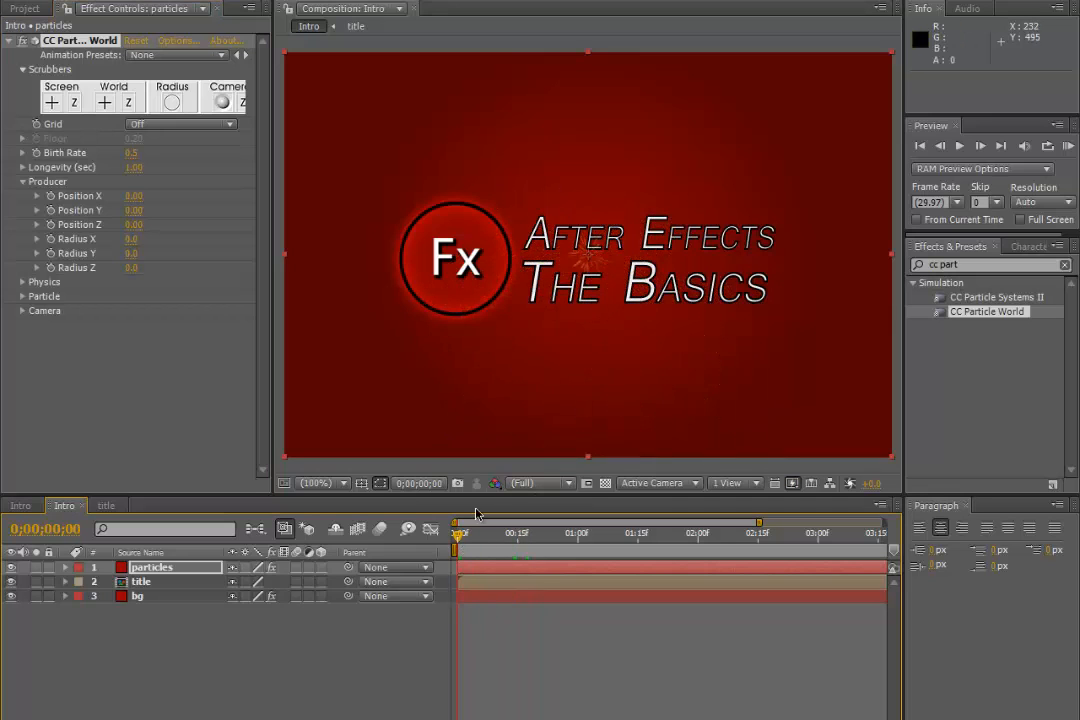
drag(455, 540, 489, 535)
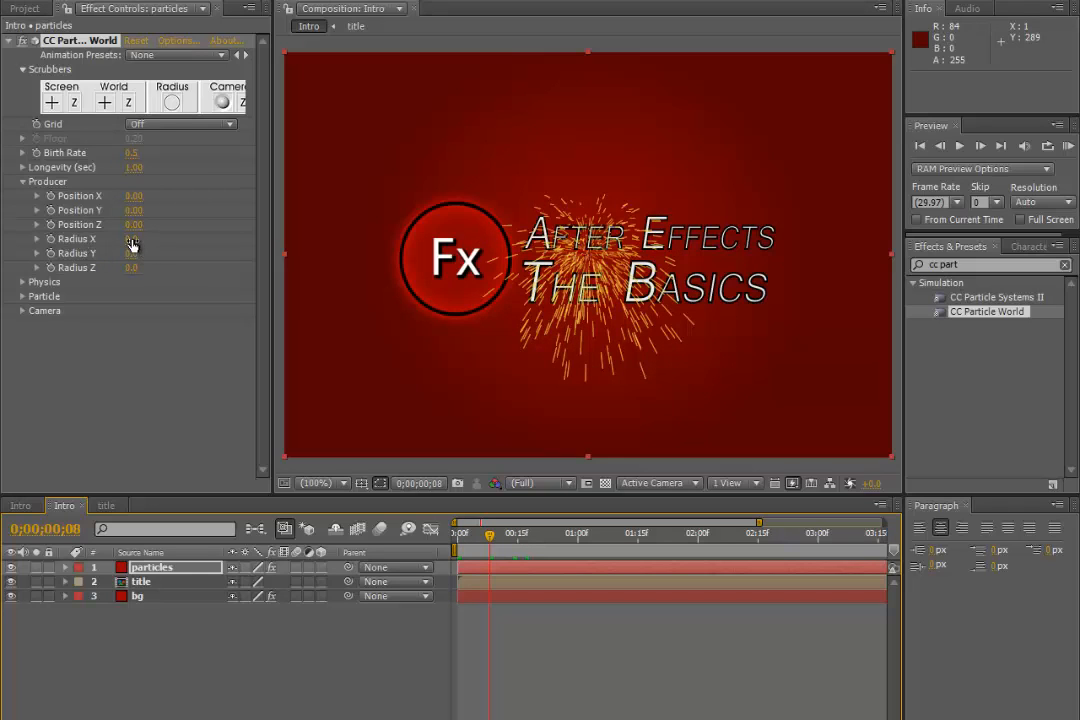
Step: Spread the particle producer with Radius X 0.7, Radius Y 0.7 and Radius Z 1.0, and preview at 0;00;00;20
drag(131, 244, 197, 260)
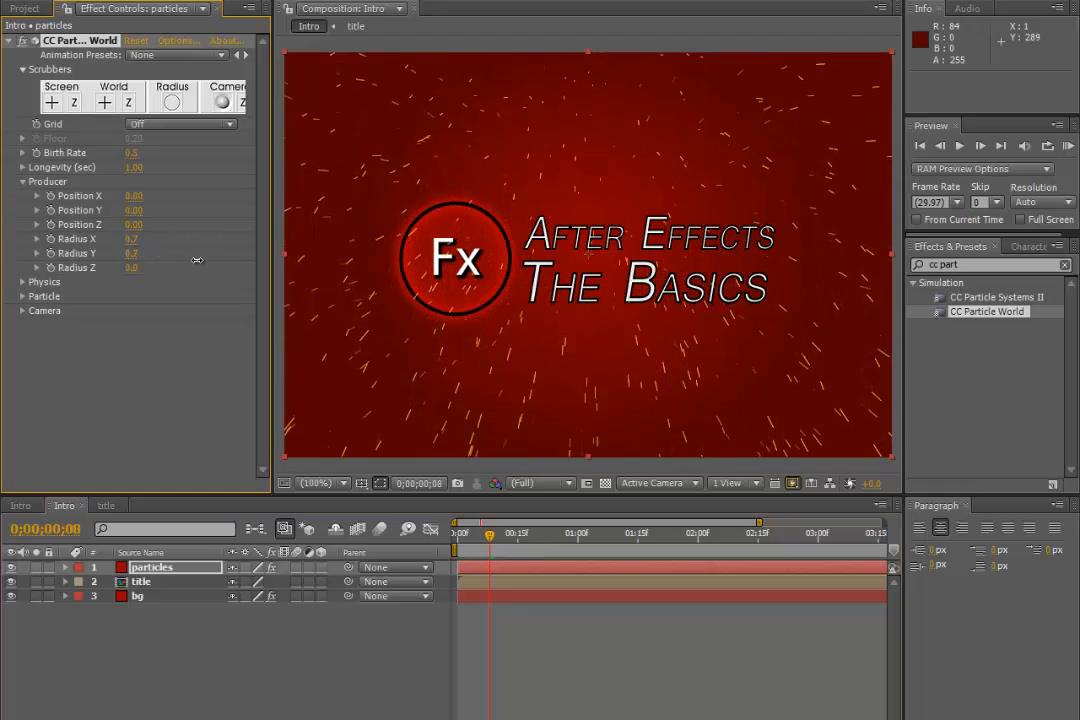
drag(132, 267, 193, 239)
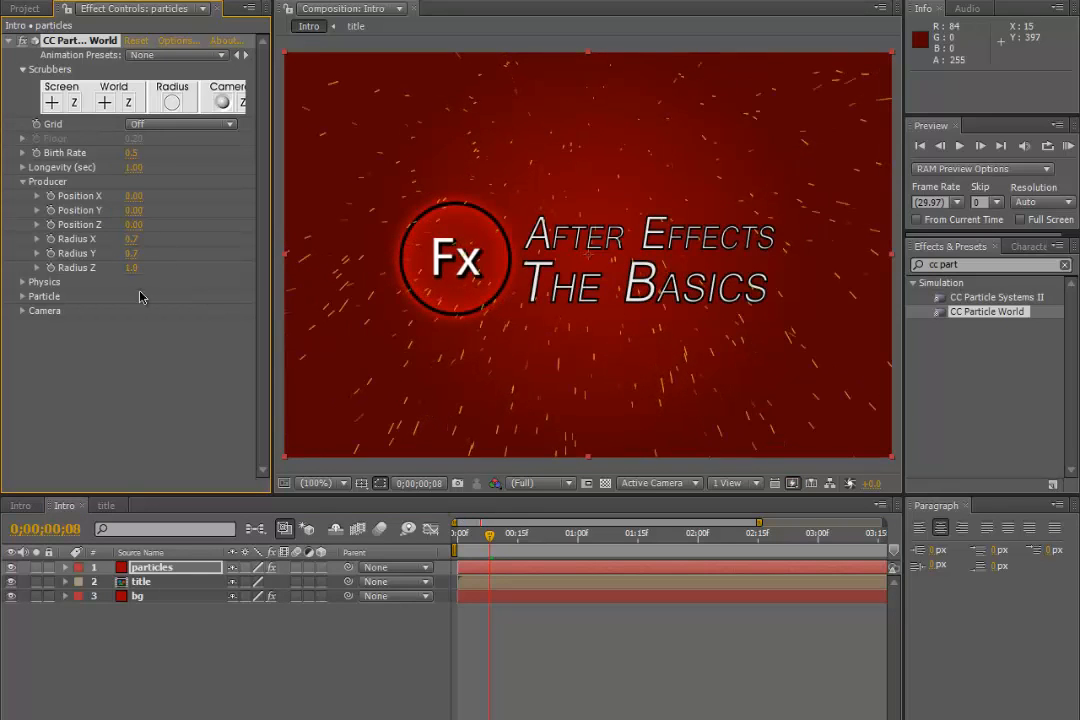
drag(489, 537, 538, 553)
click(125, 430)
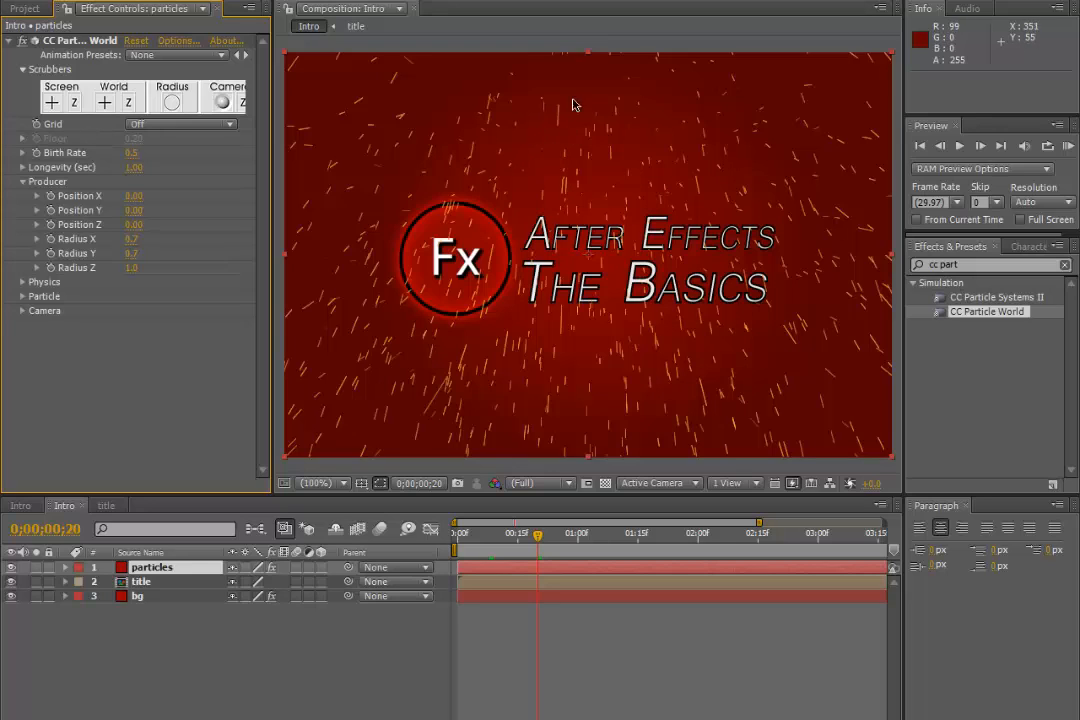
Step: Set the Physics Animation of CC Particle World to Twirl and preview the motion at 0;00;00;27
click(24, 183)
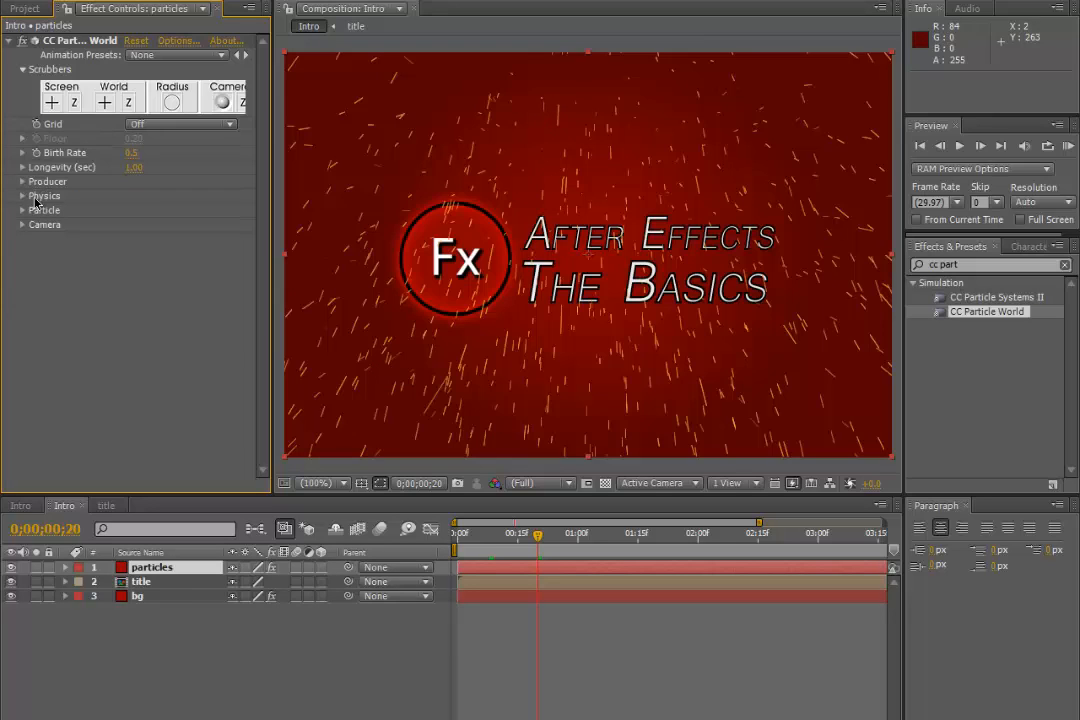
click(23, 196)
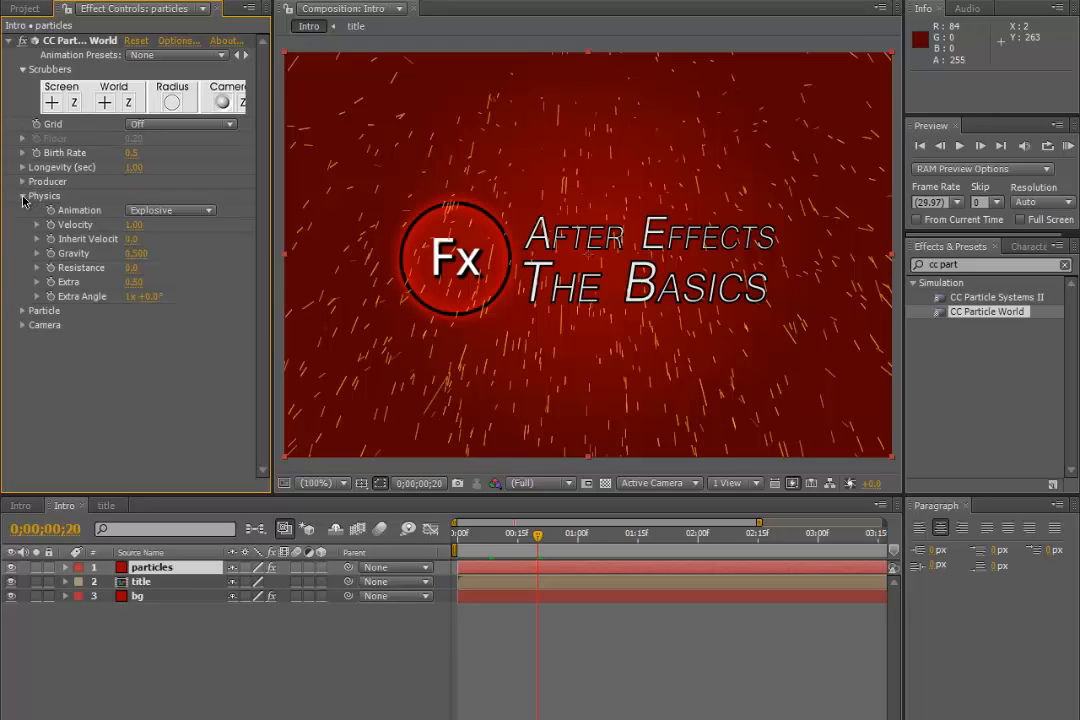
click(151, 212)
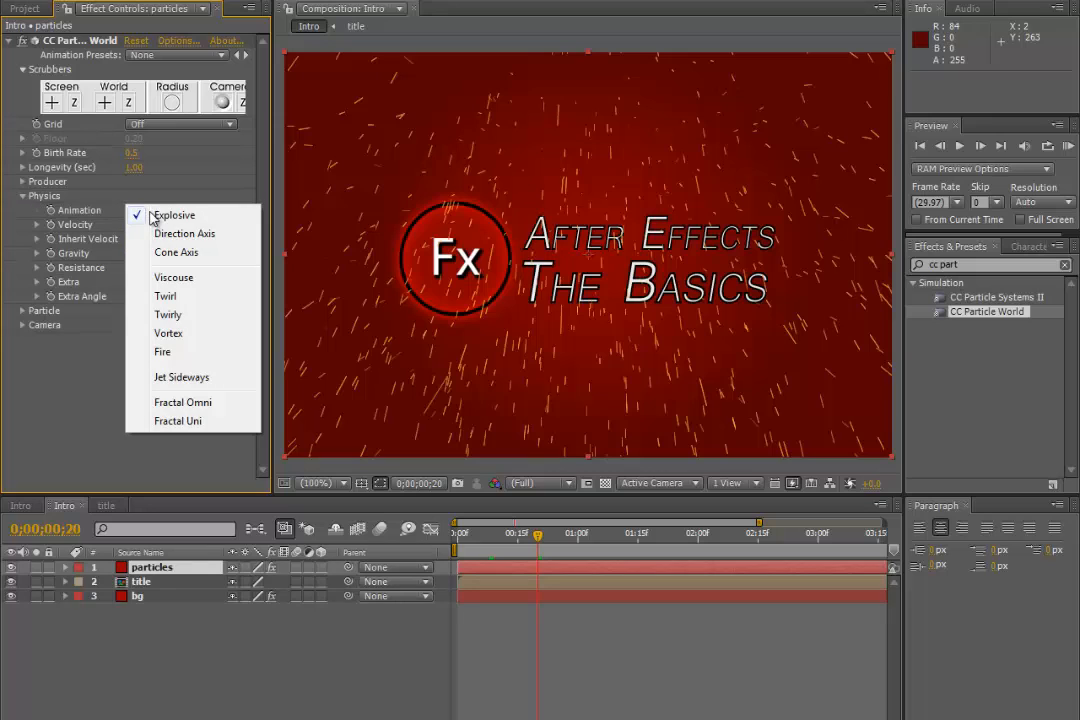
click(185, 296)
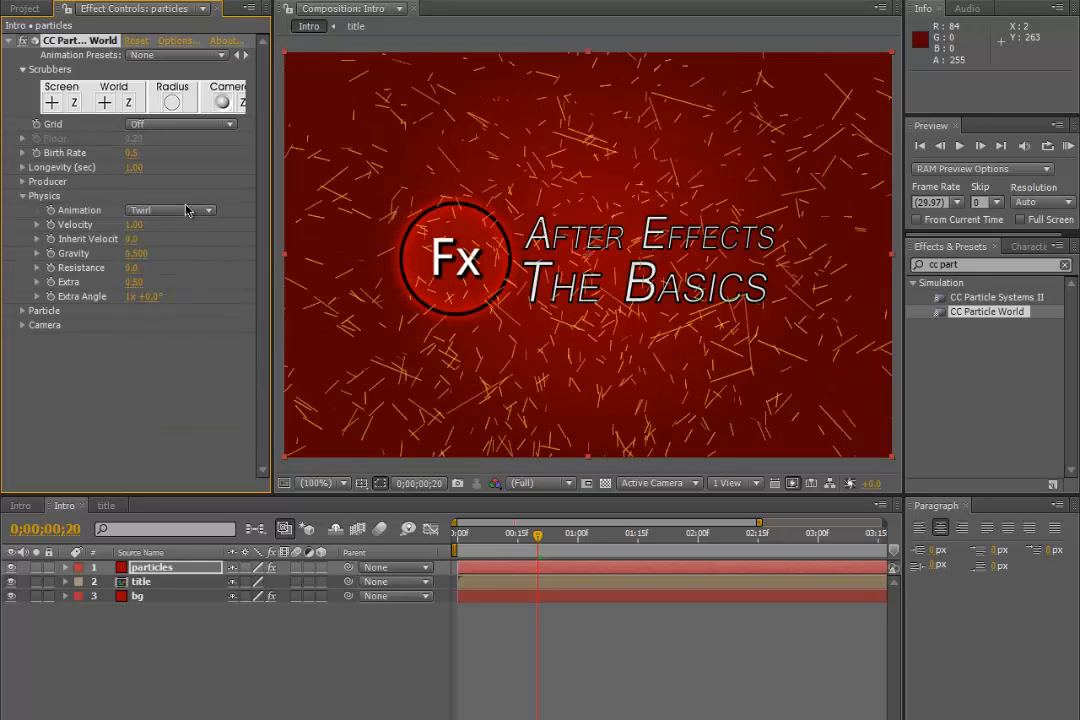
click(186, 210)
click(181, 409)
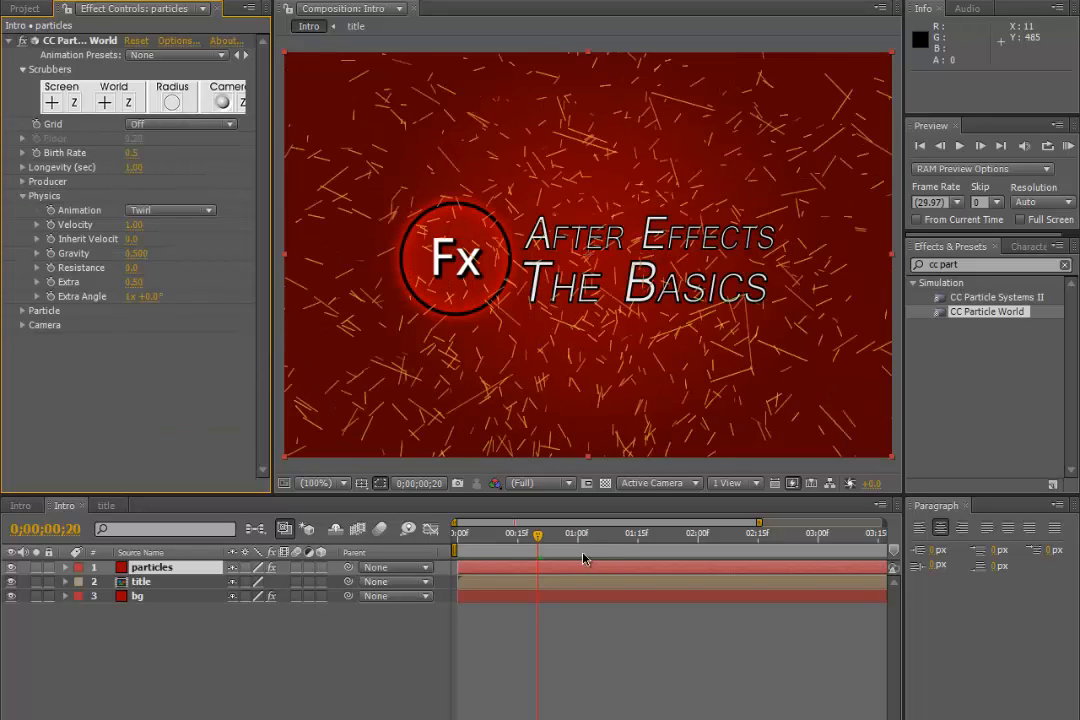
drag(537, 535, 567, 545)
Step: Try the Vortex animation for the particles, previewing it back to 0;00;00;13, and return to Twirl, scrubbing to 0;00;01;06
click(174, 211)
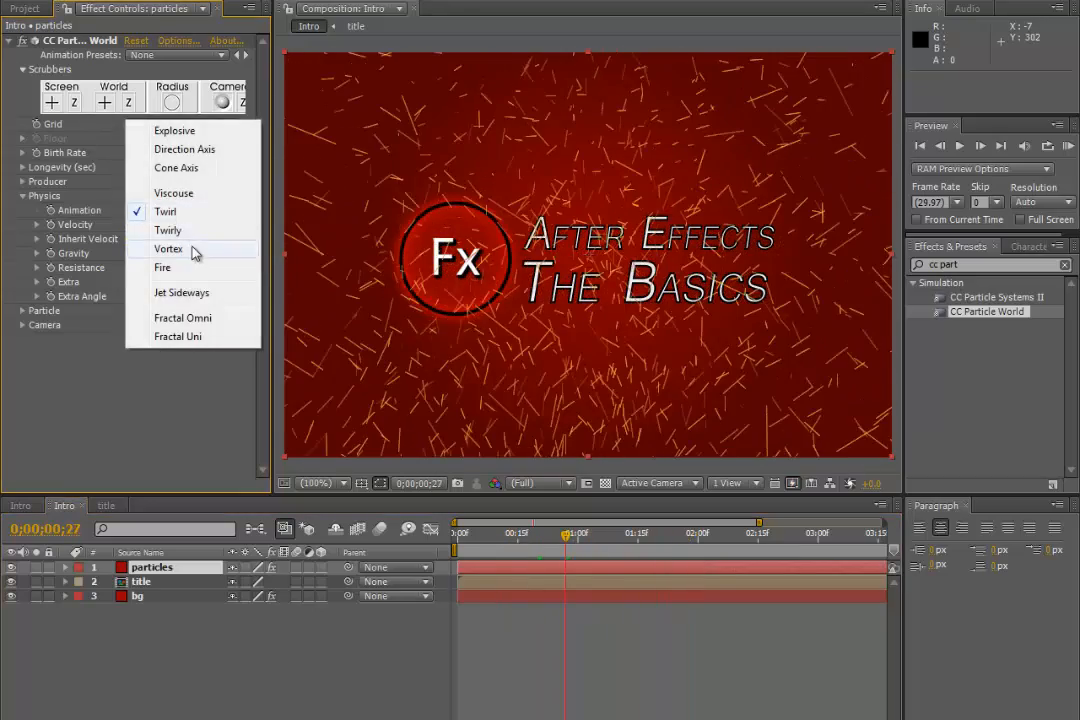
click(193, 249)
drag(570, 538, 510, 542)
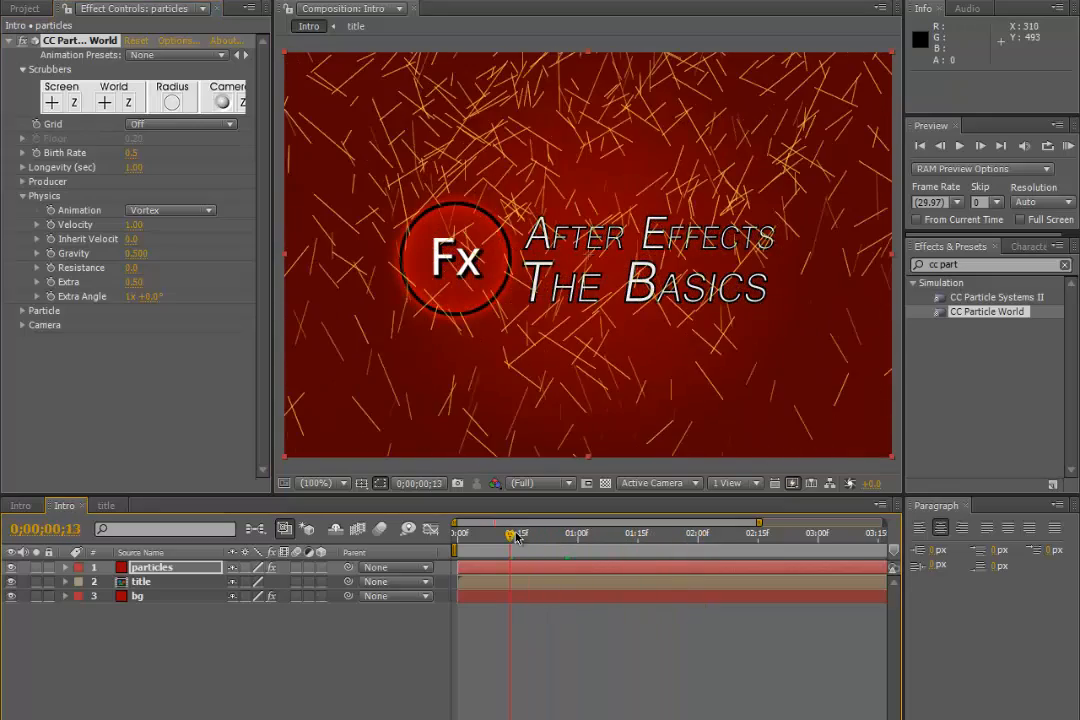
click(150, 211)
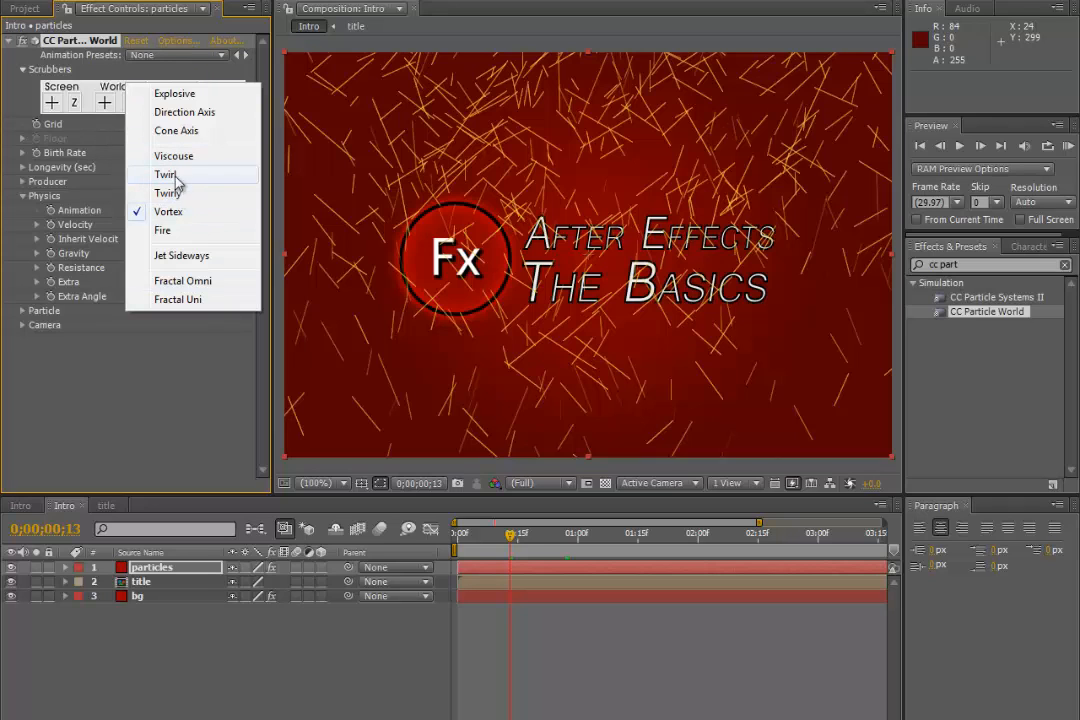
click(216, 176)
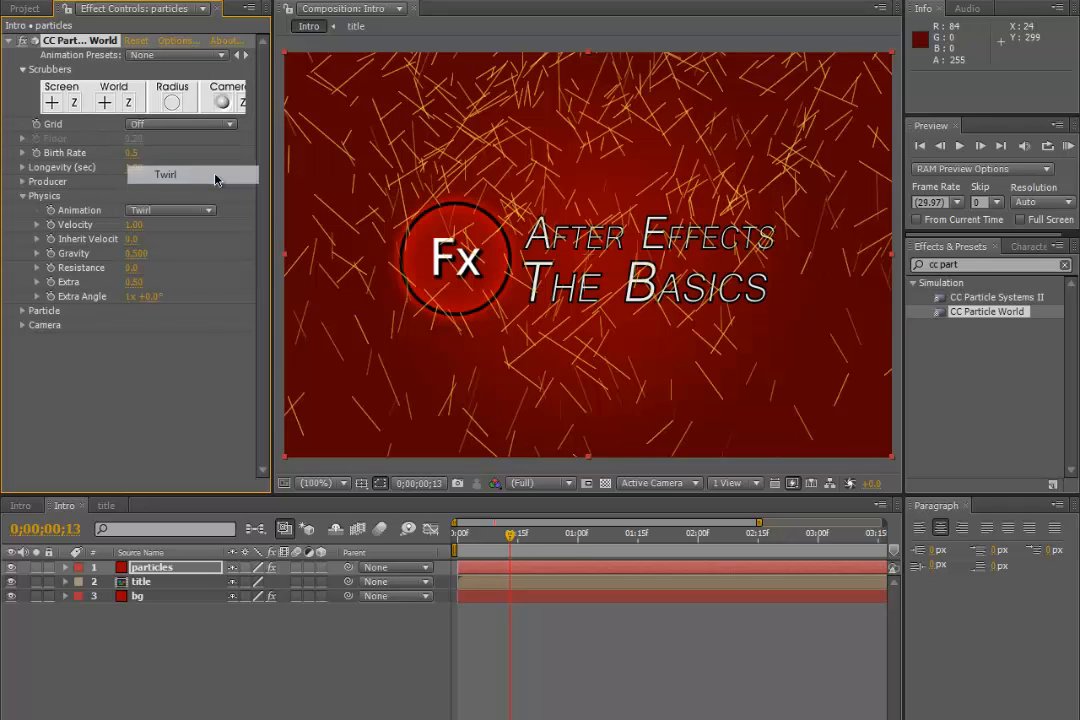
drag(510, 536, 601, 554)
Step: Set the Physics Velocity of CC Particle World to 0 and play back the particle motion from the first second
click(137, 226)
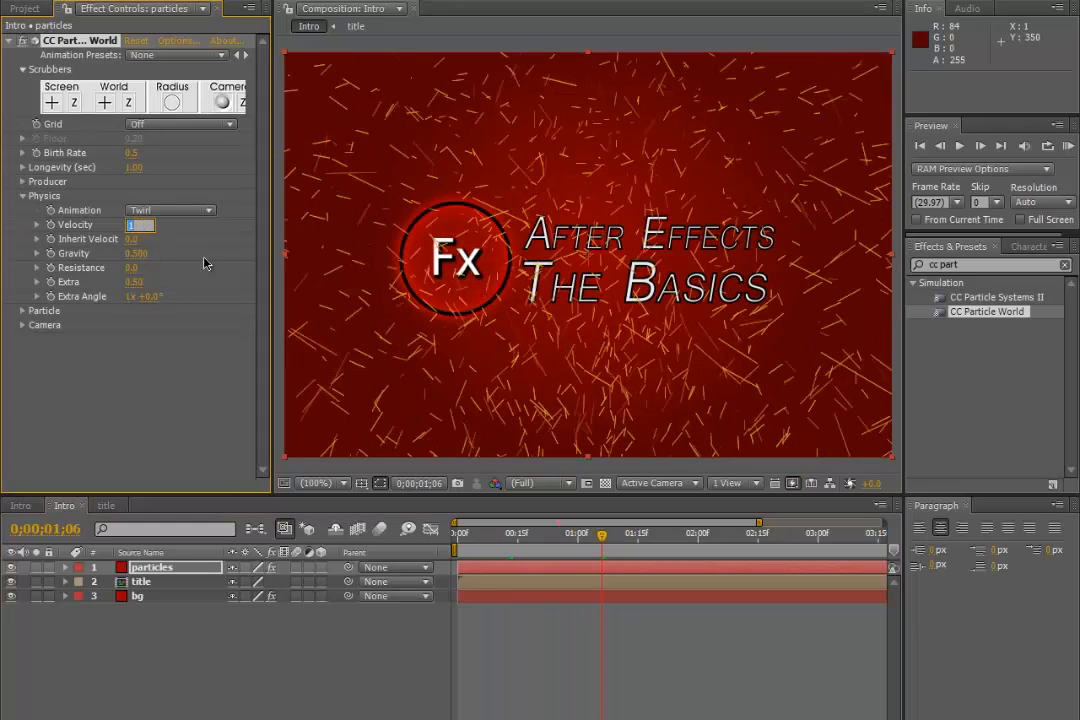
text(0)
key(Return)
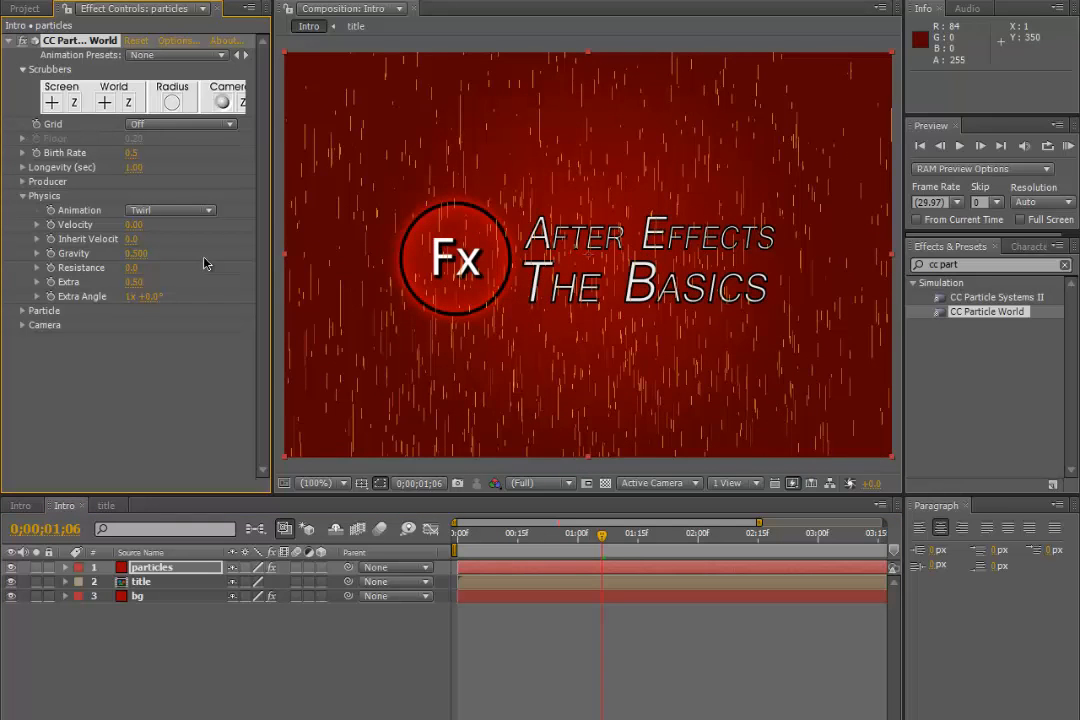
drag(608, 540, 501, 535)
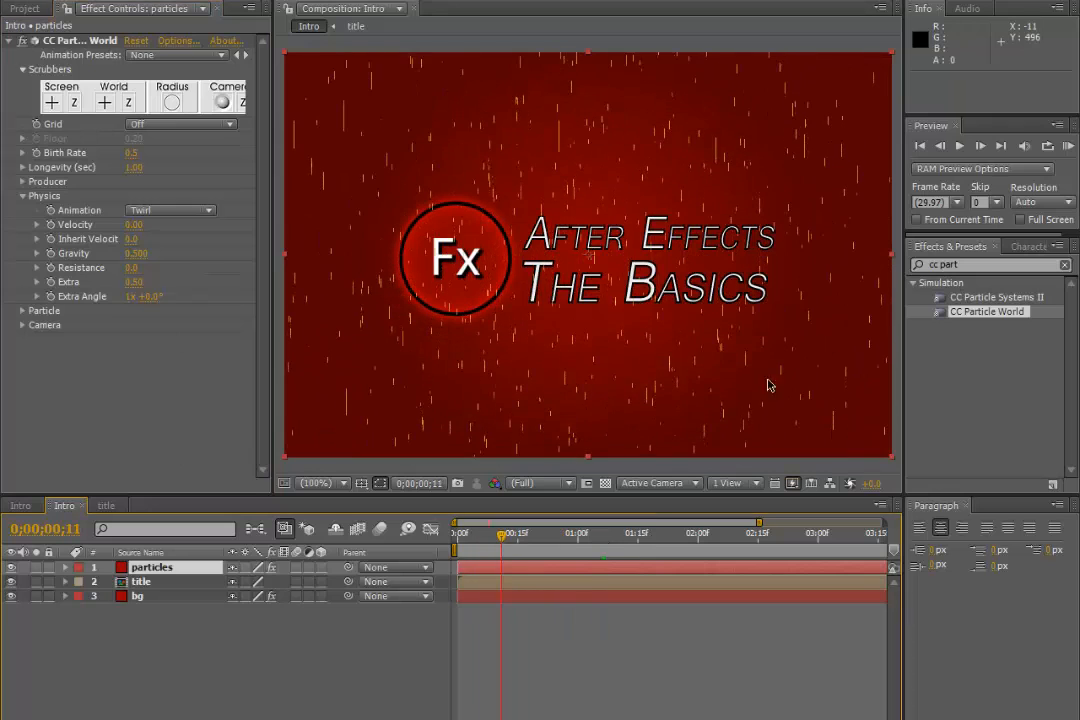
click(960, 146)
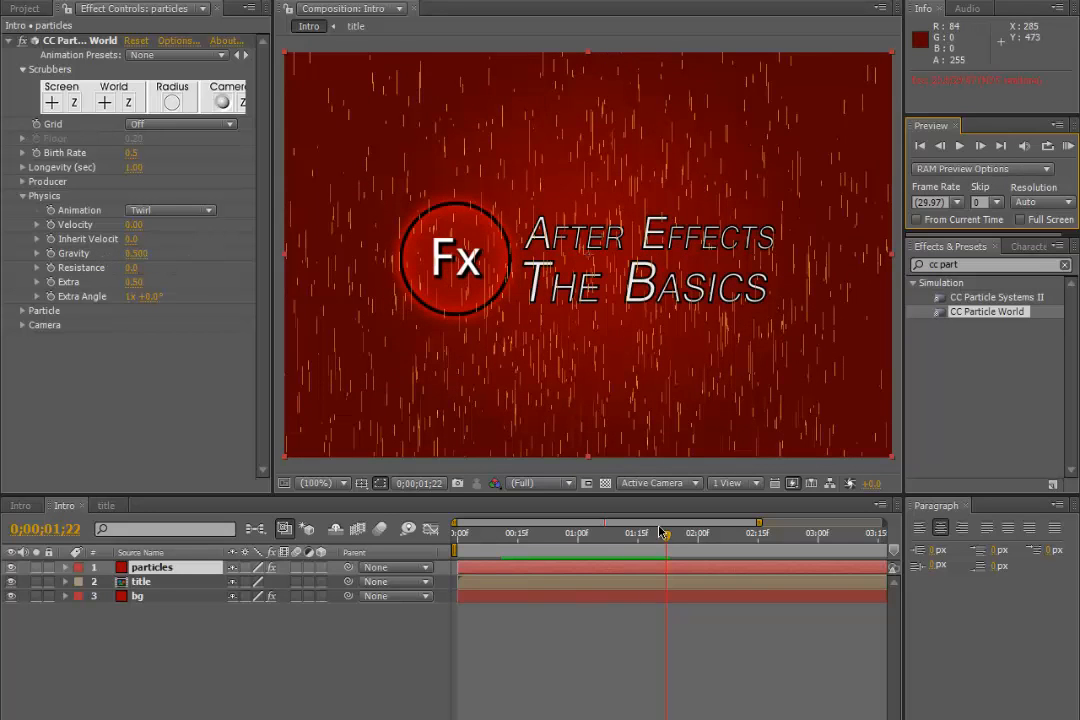
drag(662, 531, 497, 532)
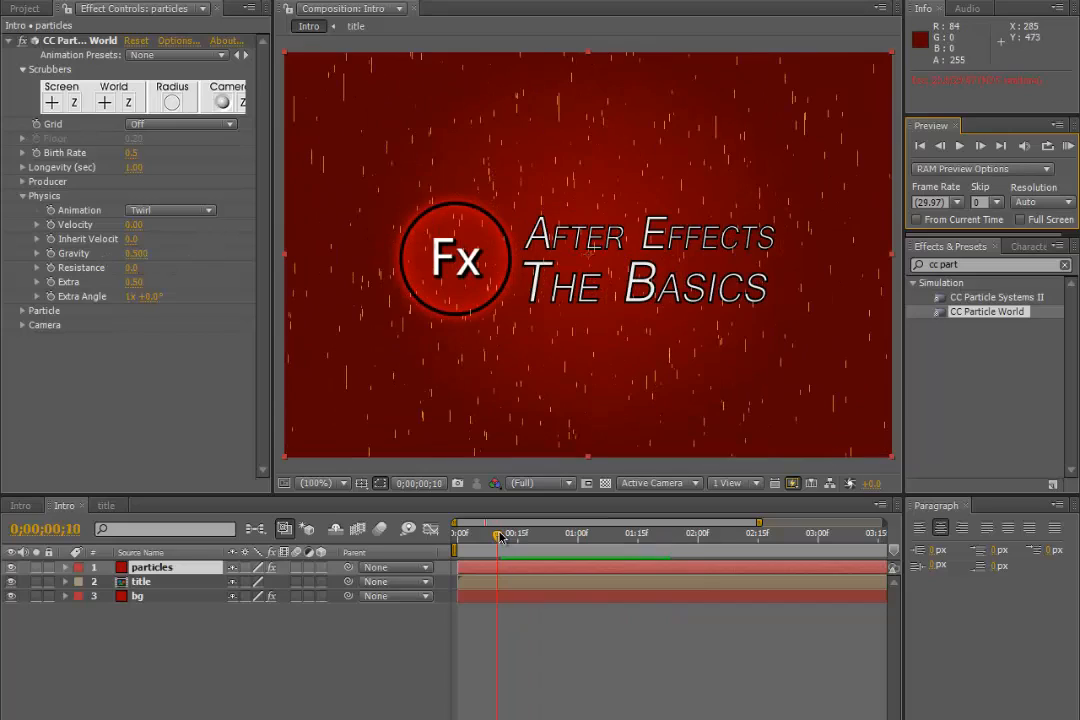
click(958, 148)
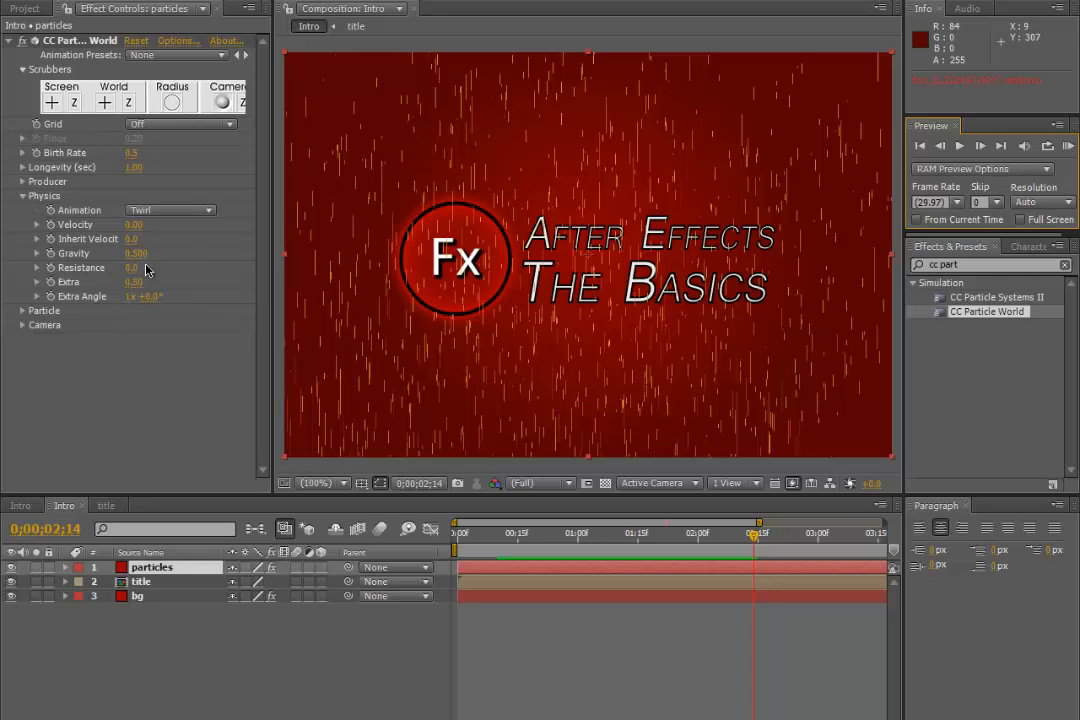
Step: Try the Star particle type for CC Particle World and play back the composition
click(23, 197)
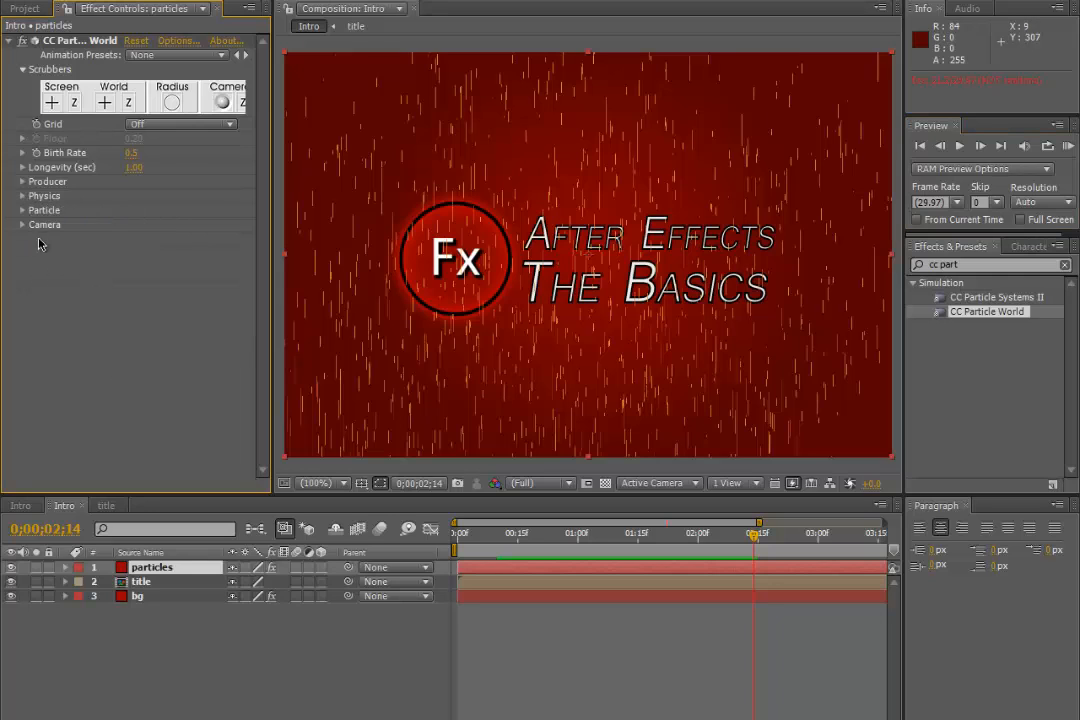
click(23, 211)
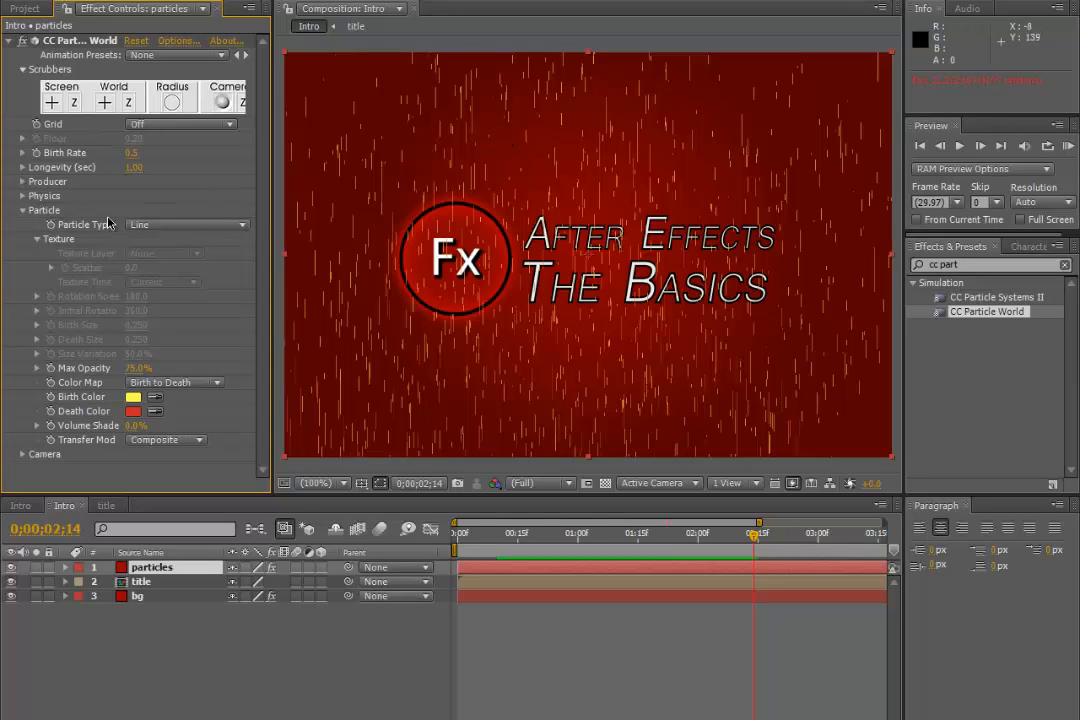
click(145, 229)
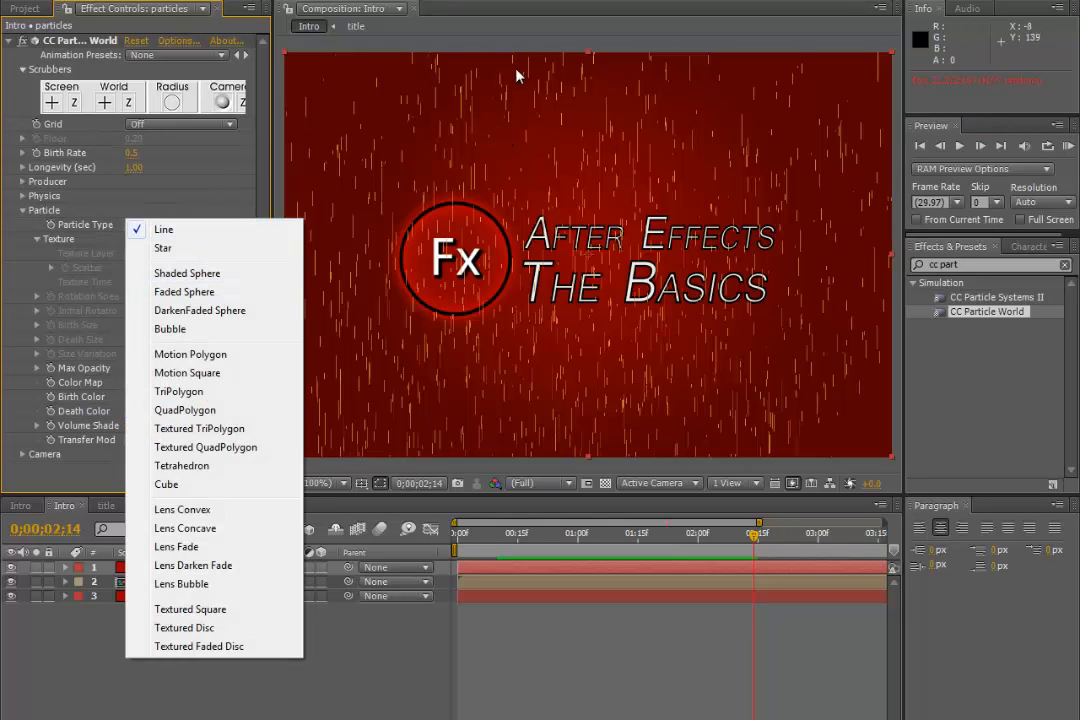
click(106, 232)
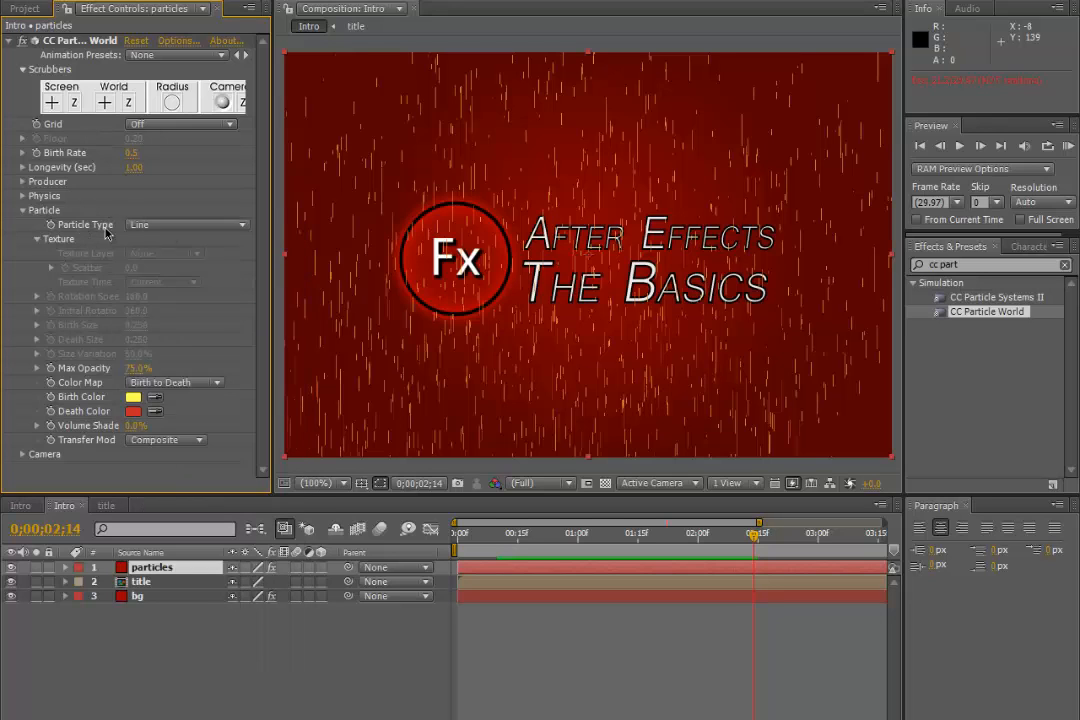
click(140, 232)
click(150, 248)
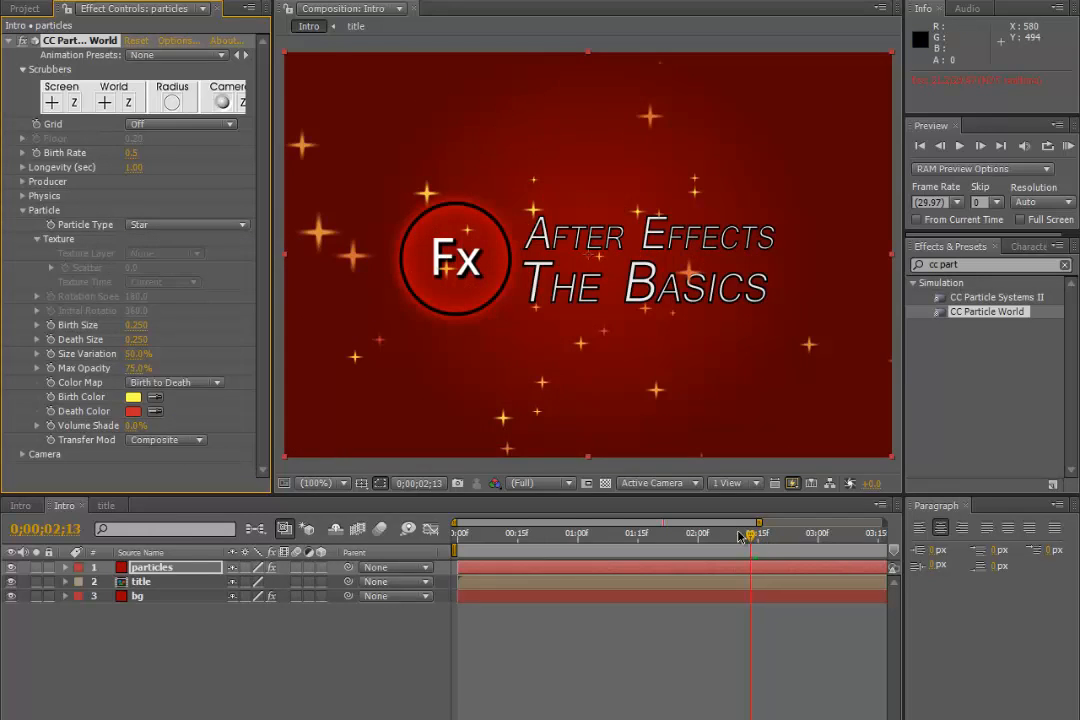
click(960, 147)
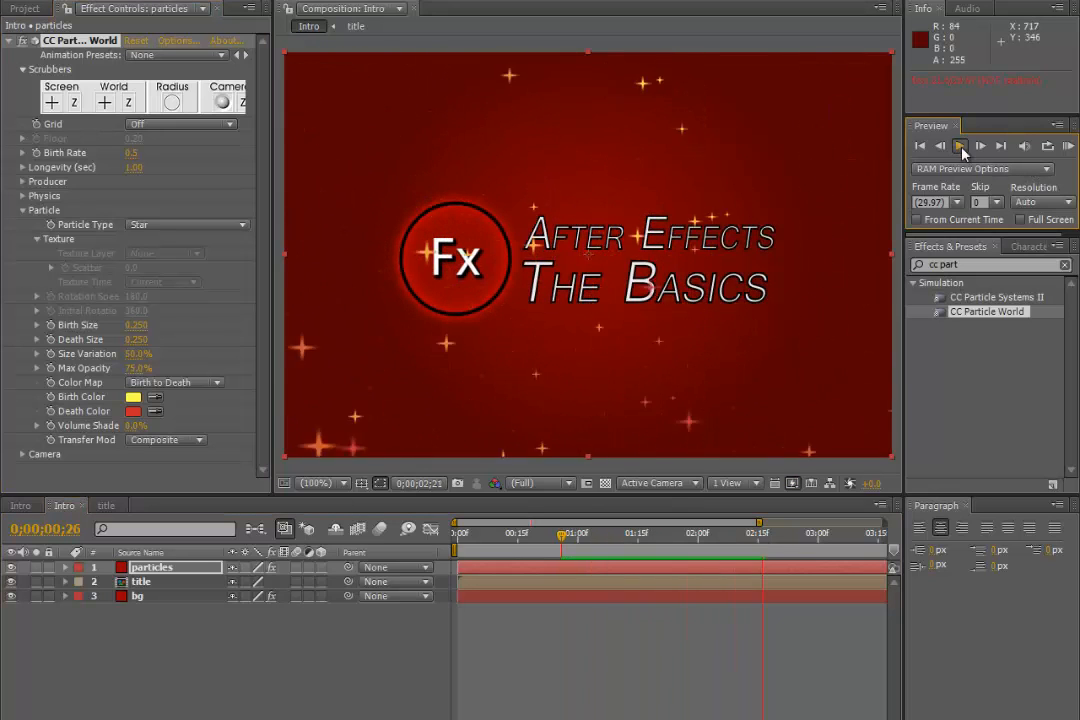
Step: Set the Particle Type of CC Particle World to QuadPolygon and play back the composition to 0;00;04;00
click(156, 222)
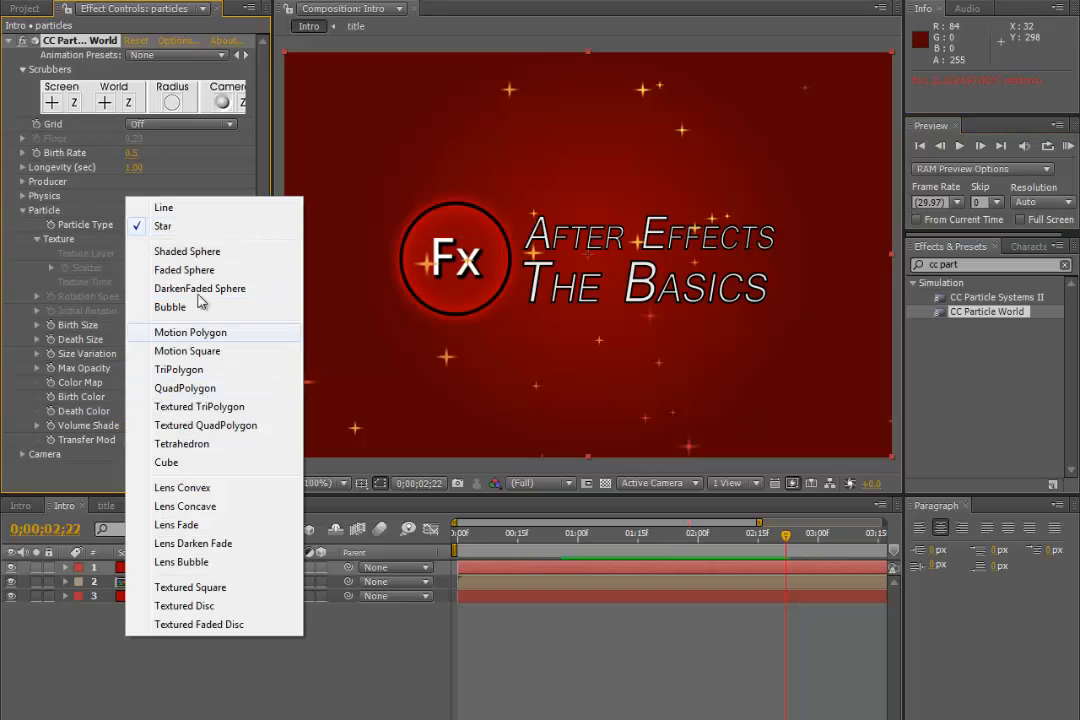
click(212, 389)
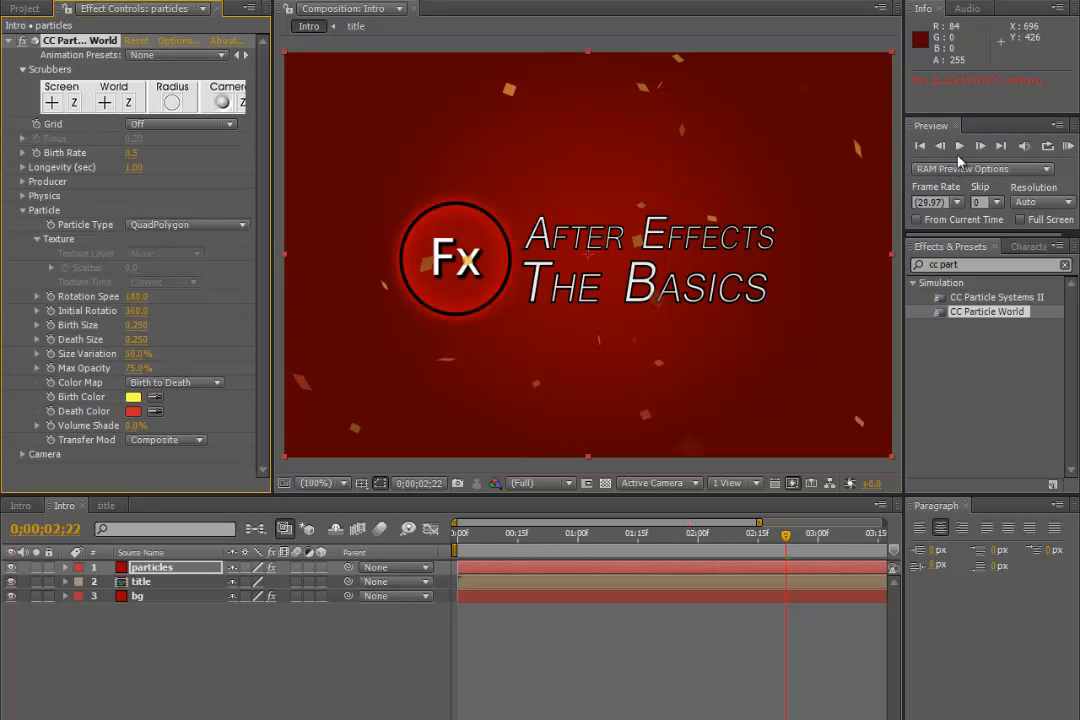
click(959, 146)
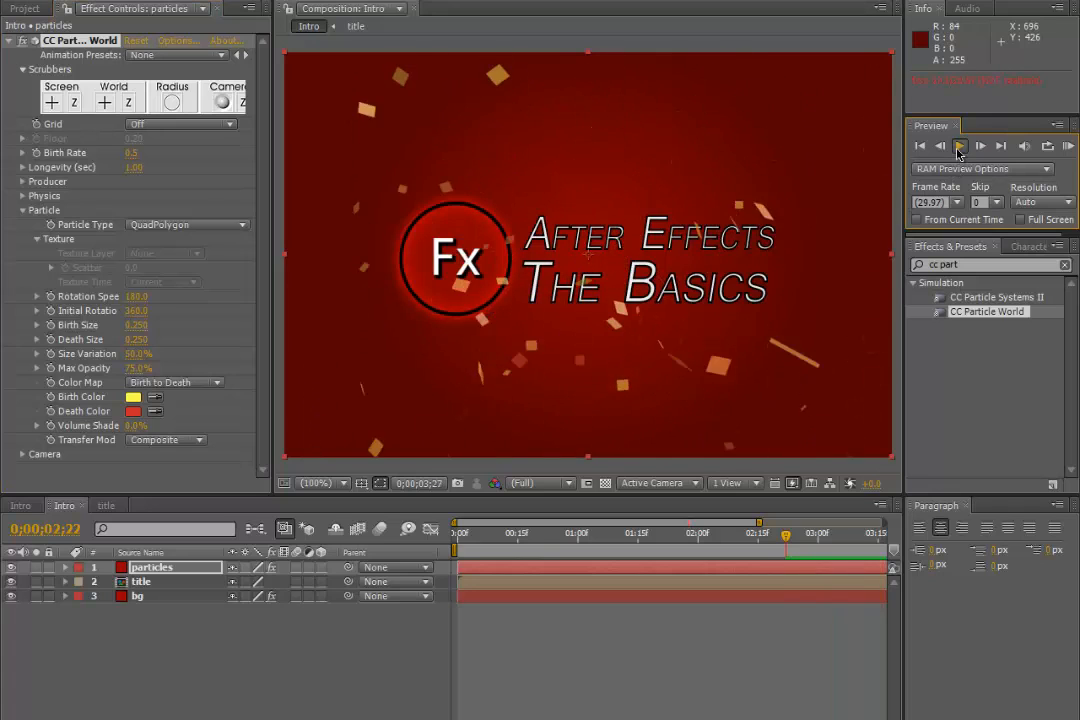
click(959, 149)
Step: Set the Particle Type of CC Particle World to Bubble and play back the composition to 0;00;01;27
click(224, 228)
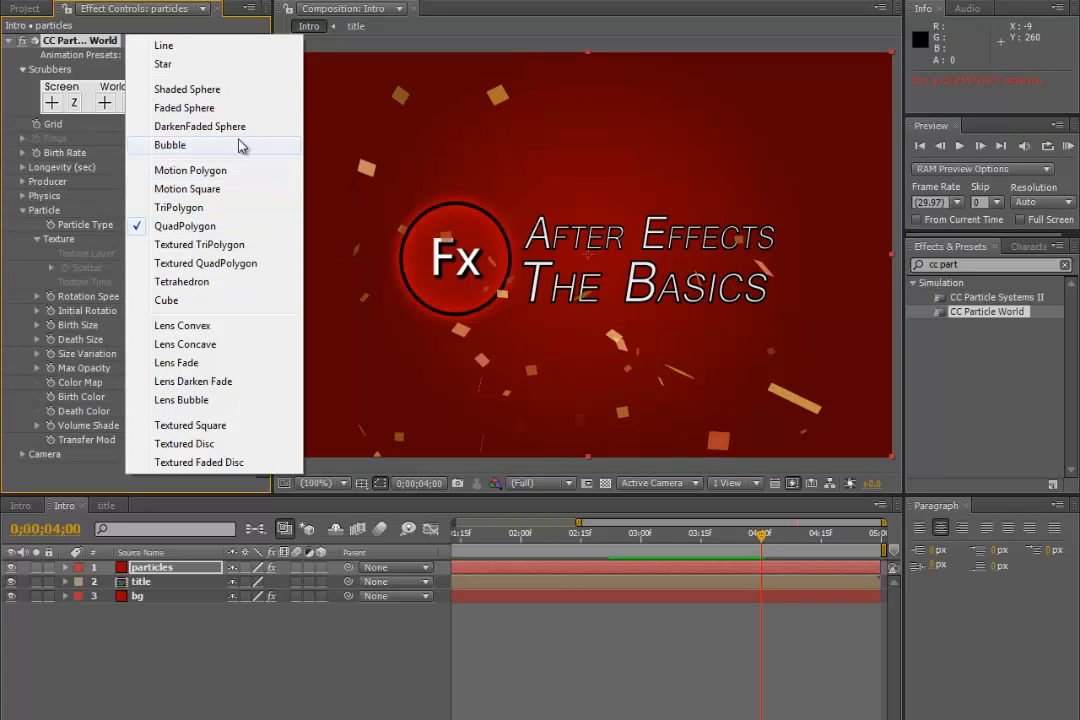
click(170, 145)
click(960, 146)
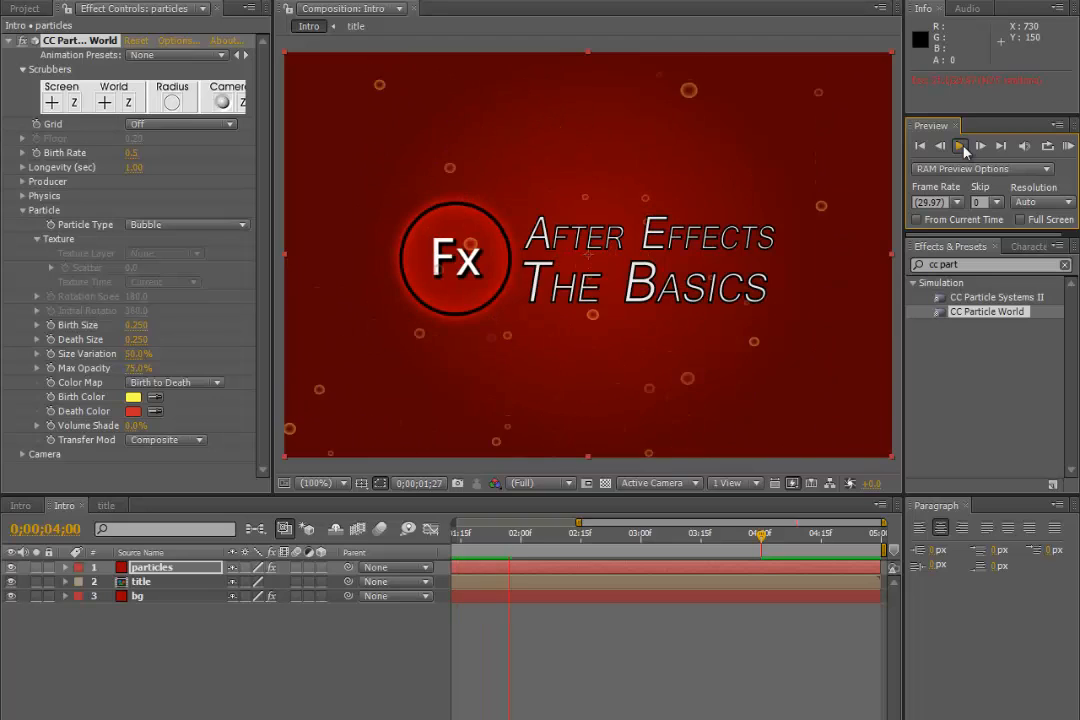
key(space)
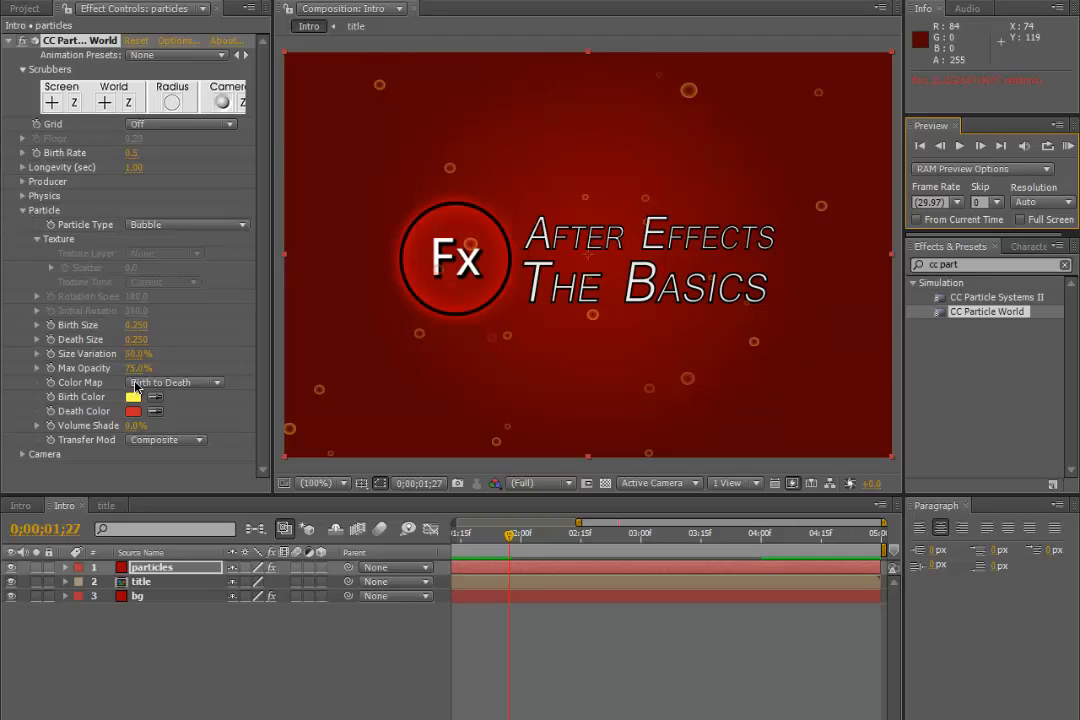
Step: Set the Physics Gravity of CC Particle World to 0 and play back the composition to 0;00;02;14
click(24, 211)
click(22, 196)
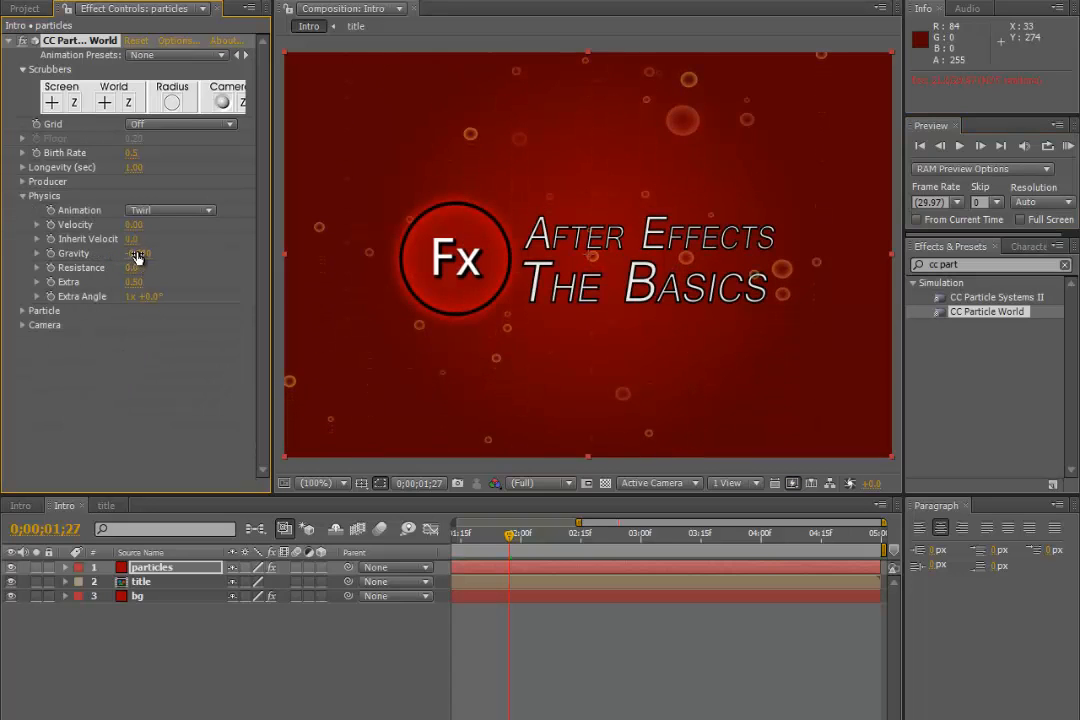
click(138, 254)
text(0)
key(Return)
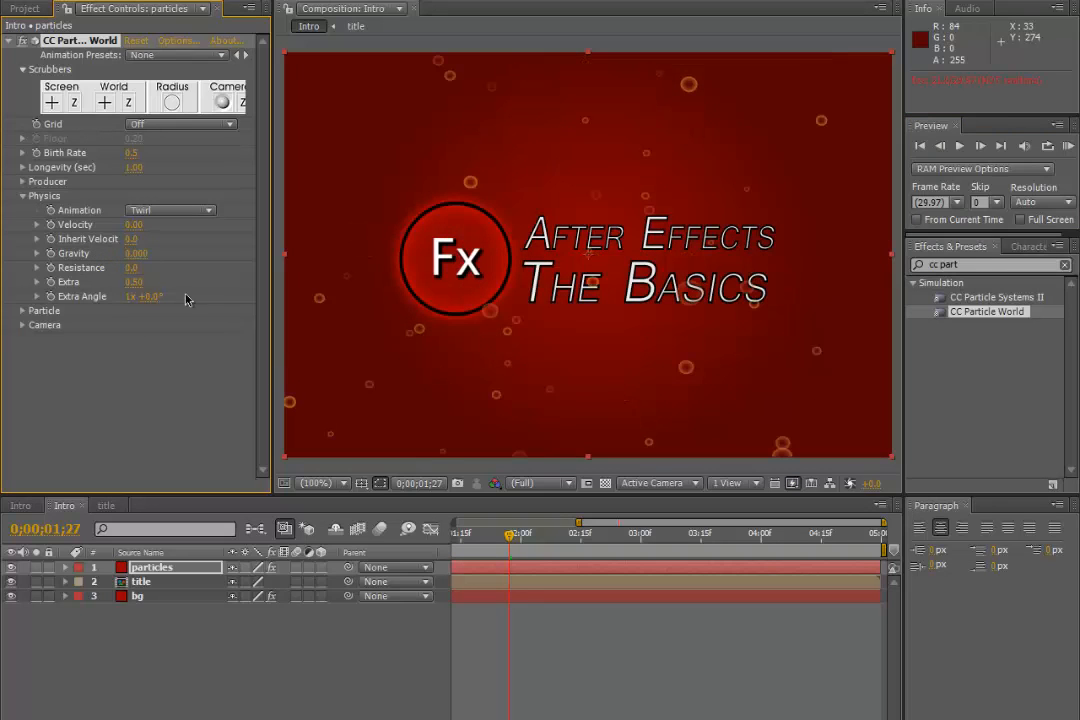
click(959, 146)
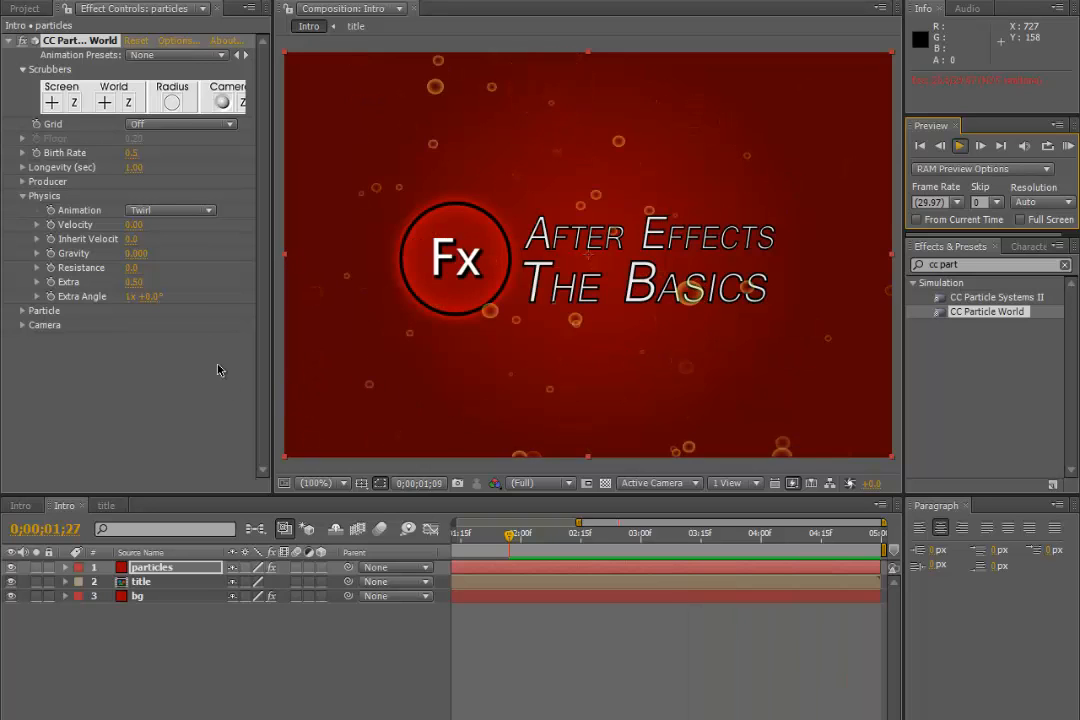
key(space)
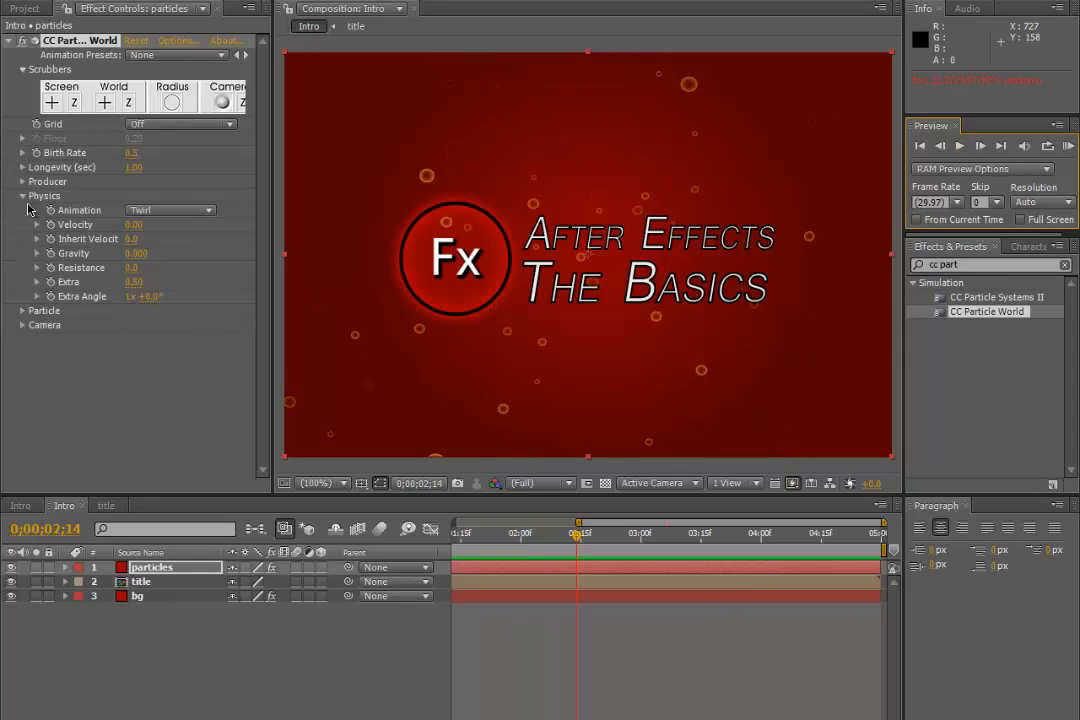
Step: Enlarge the bubbles by setting both the Birth Size and the Death Size of the particles to 0.450
click(24, 198)
click(23, 210)
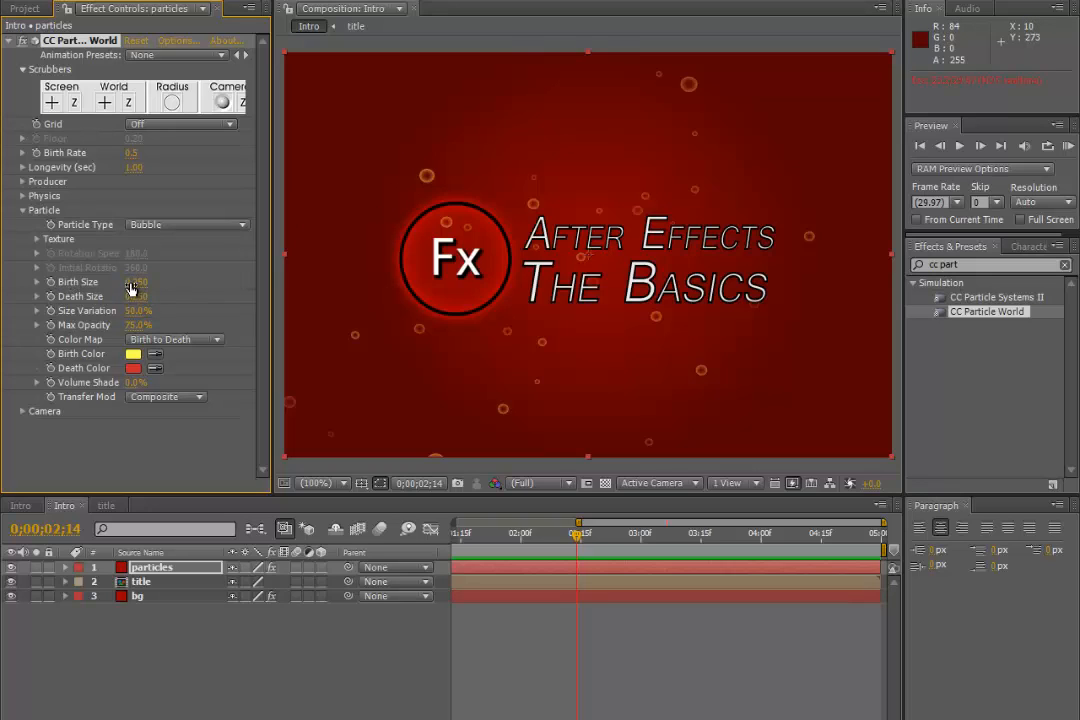
drag(130, 282, 147, 283)
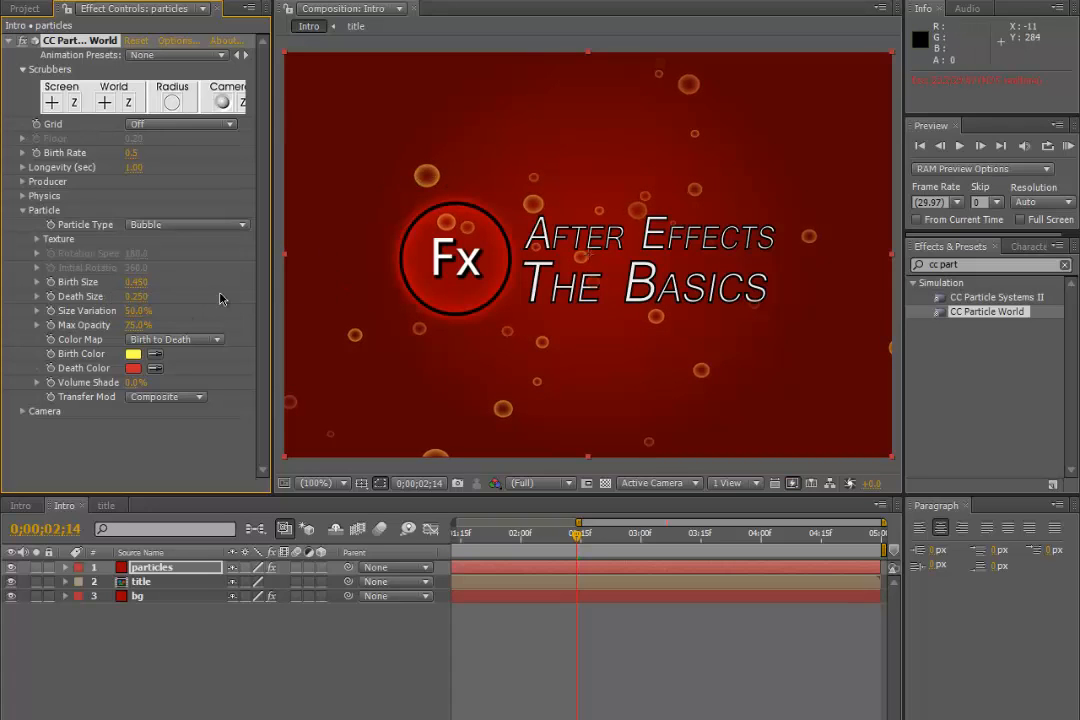
drag(143, 297, 164, 303)
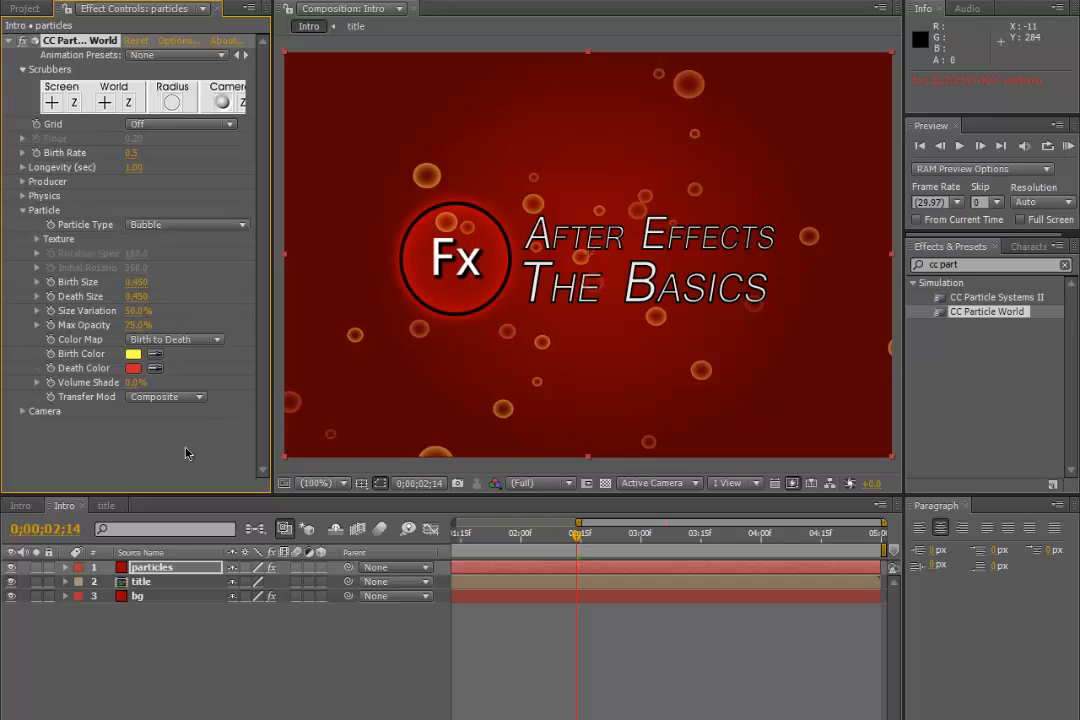
click(159, 420)
Step: From 0;00;02;01, set the particles' Death Size to 0.230 and play back the composition to 0;00;04;03
drag(580, 538, 516, 567)
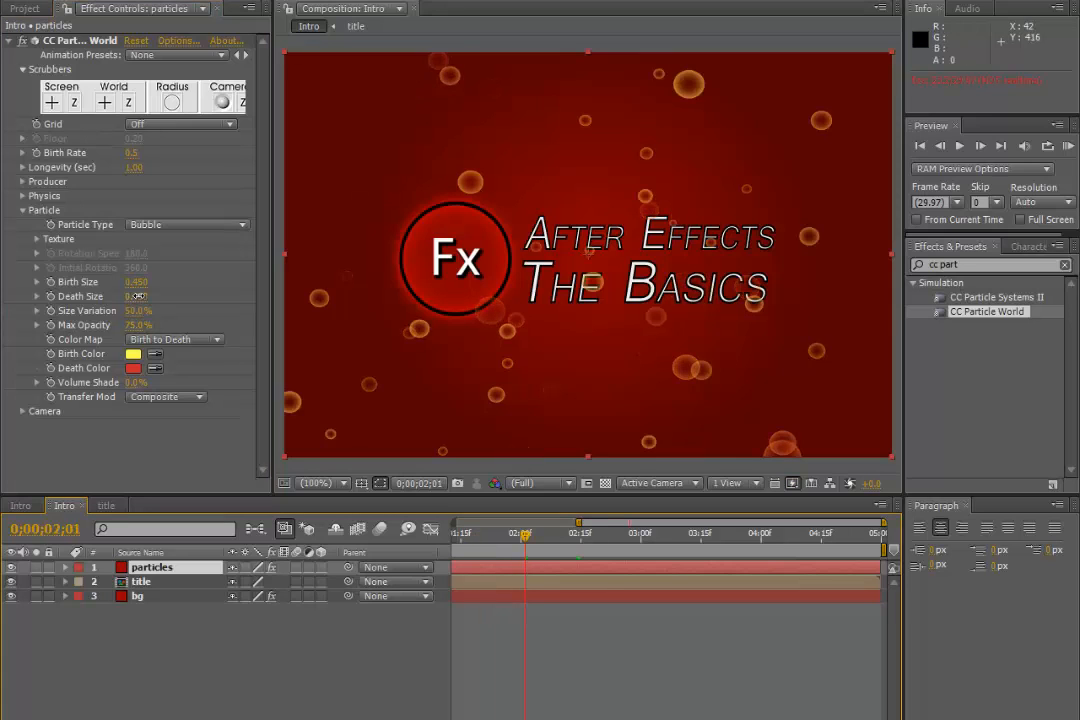
drag(136, 296, 112, 297)
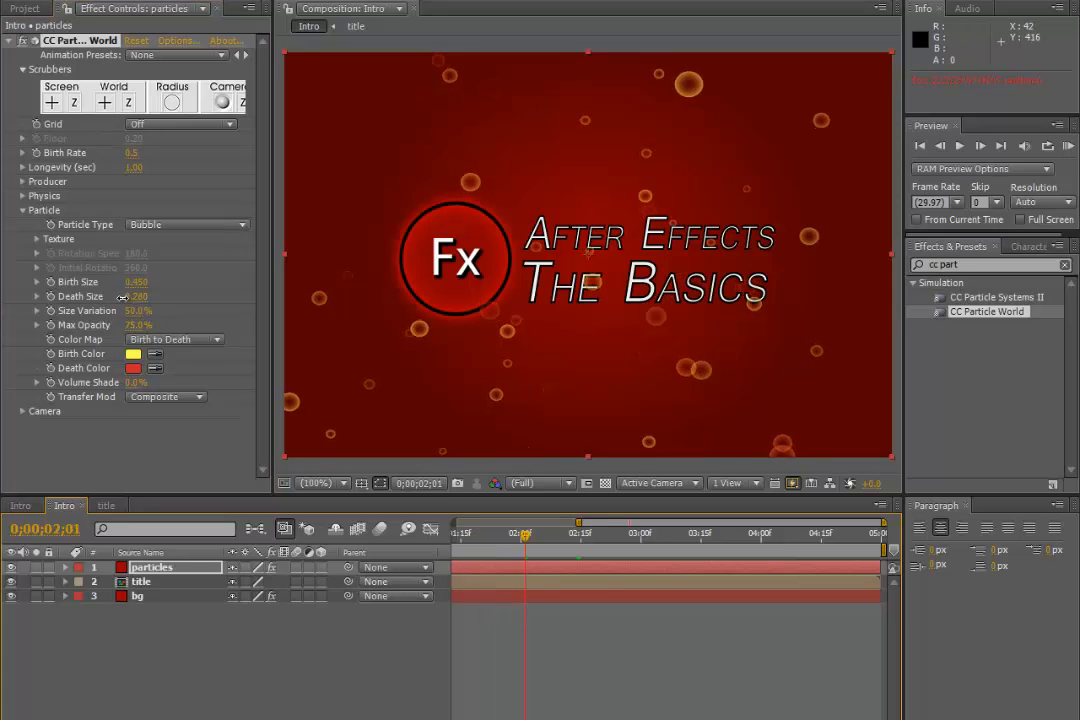
click(961, 147)
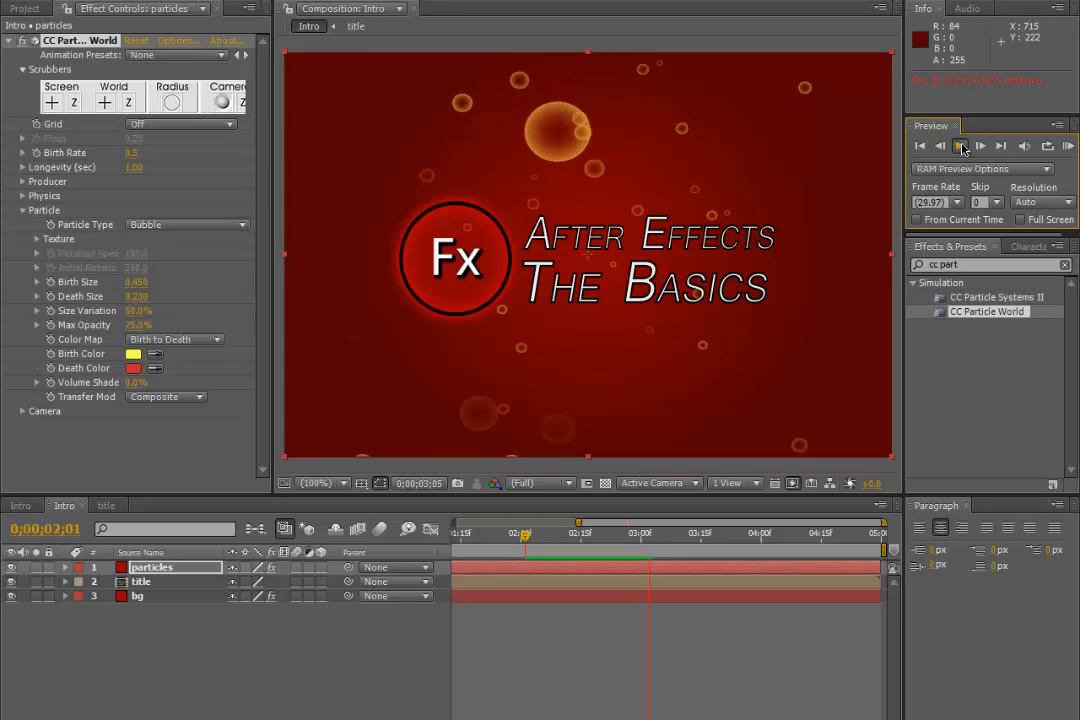
click(961, 148)
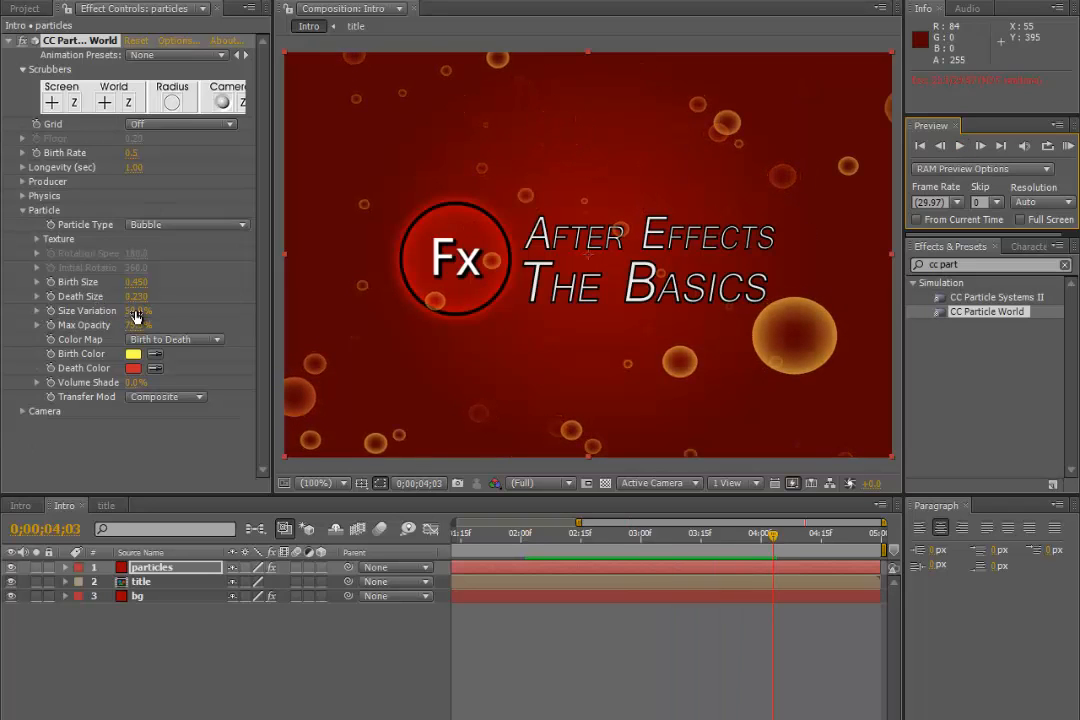
Step: Collapse the Particle settings, scrub back to 0;00;02;06 to check the bubbles, and deselect the particles layer
click(140, 464)
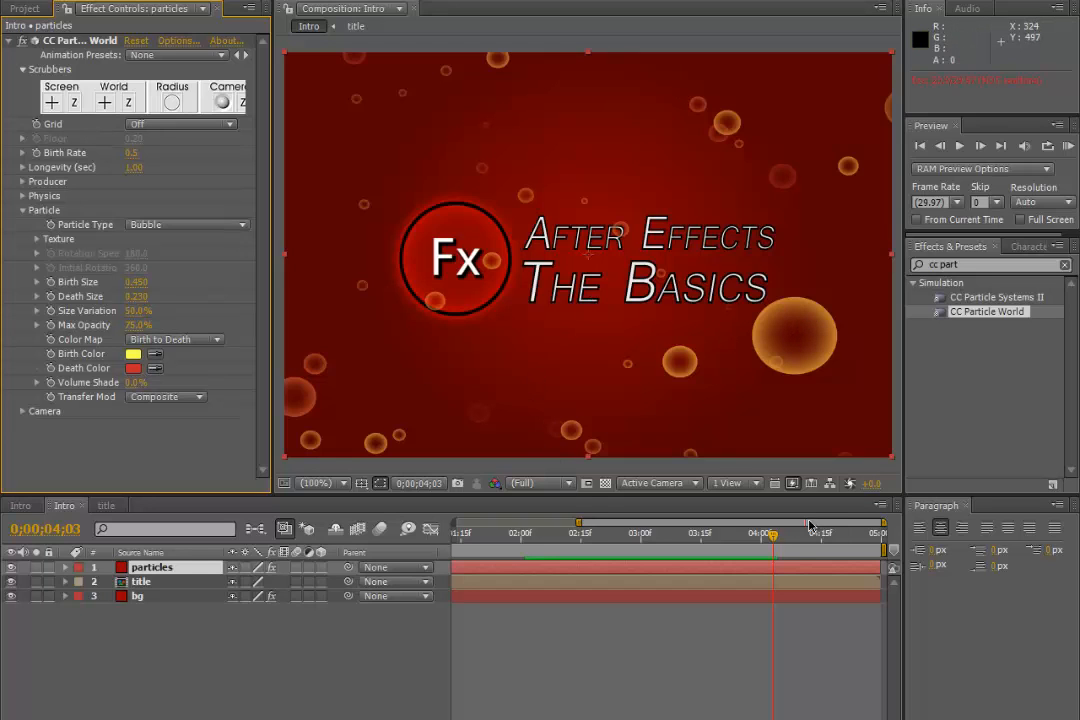
drag(775, 540, 708, 548)
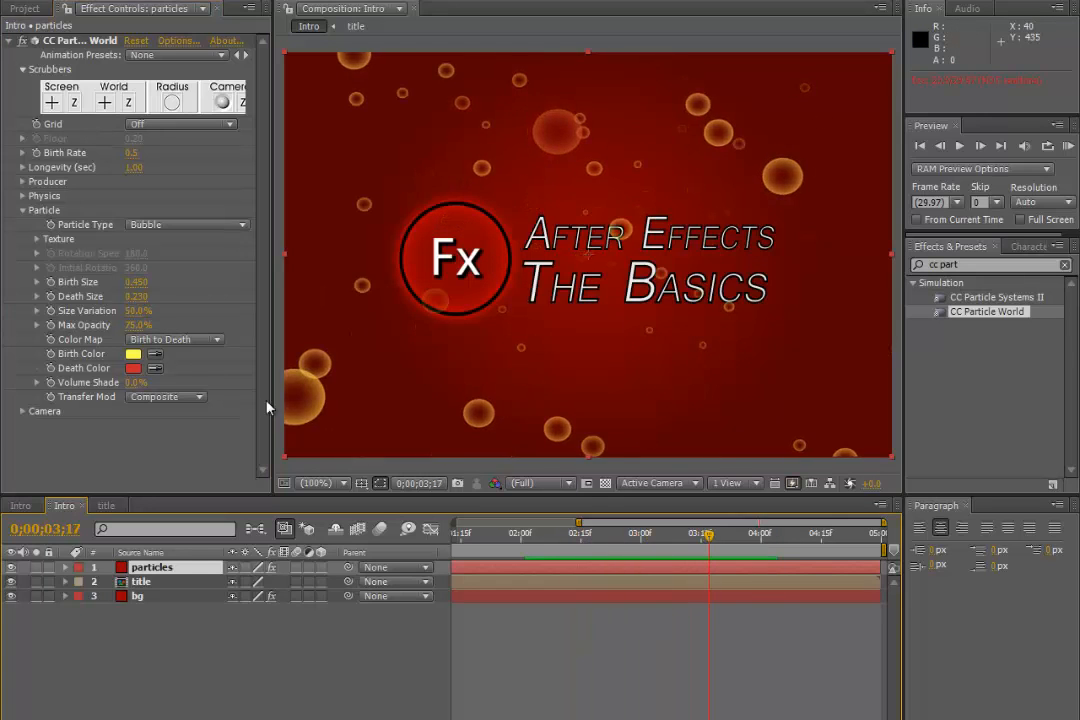
click(24, 212)
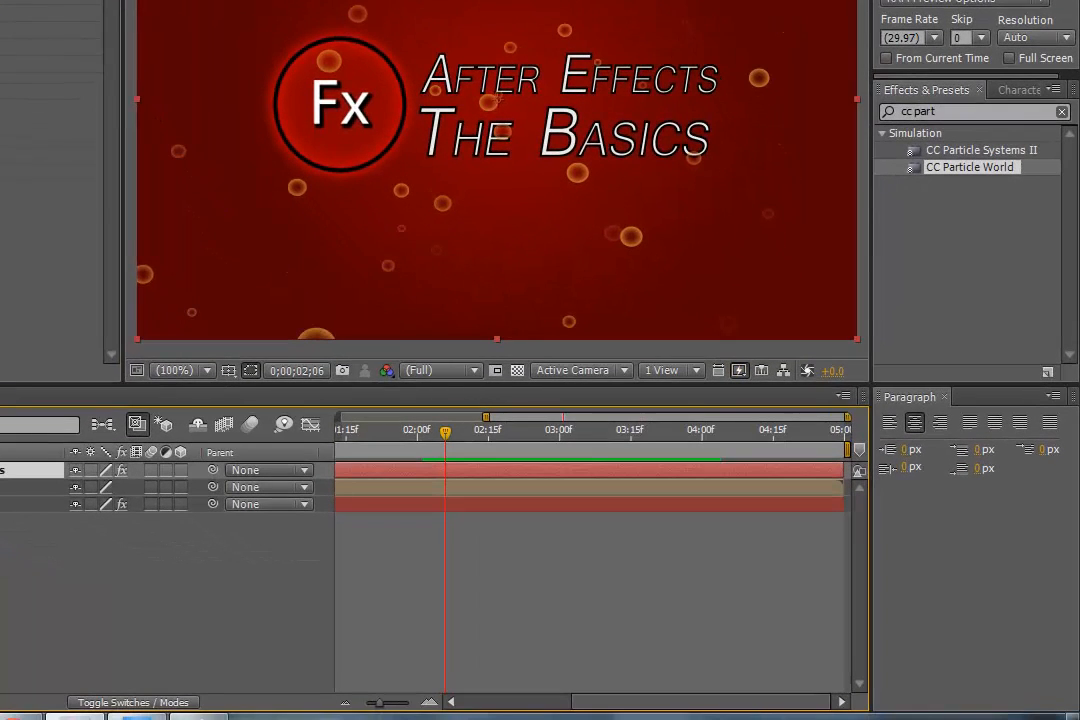
click(57, 240)
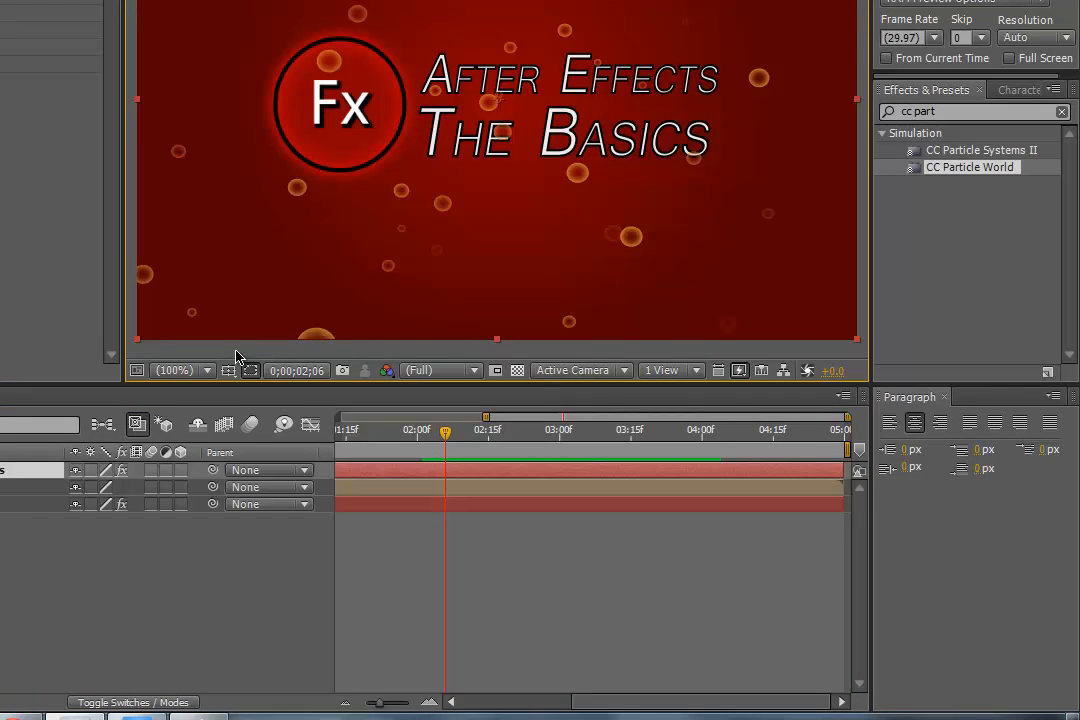
click(24, 609)
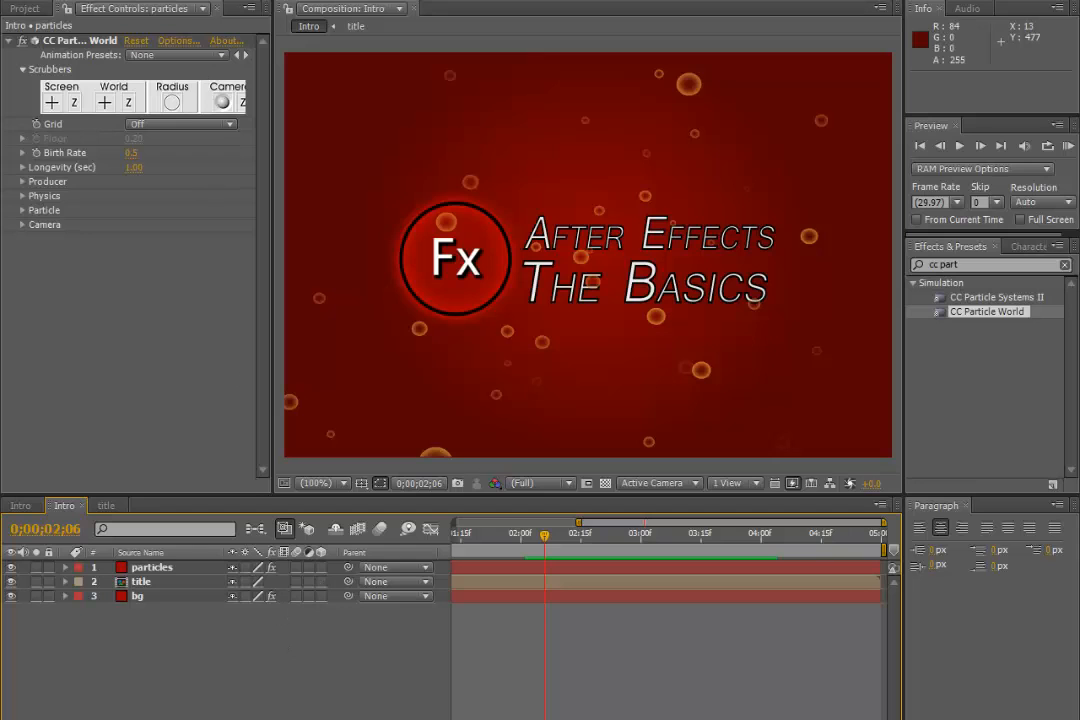
Step: Create a new camera layer named Camera 1 with the 50mm preset
right_click(128, 583)
mouse_move(380, 2)
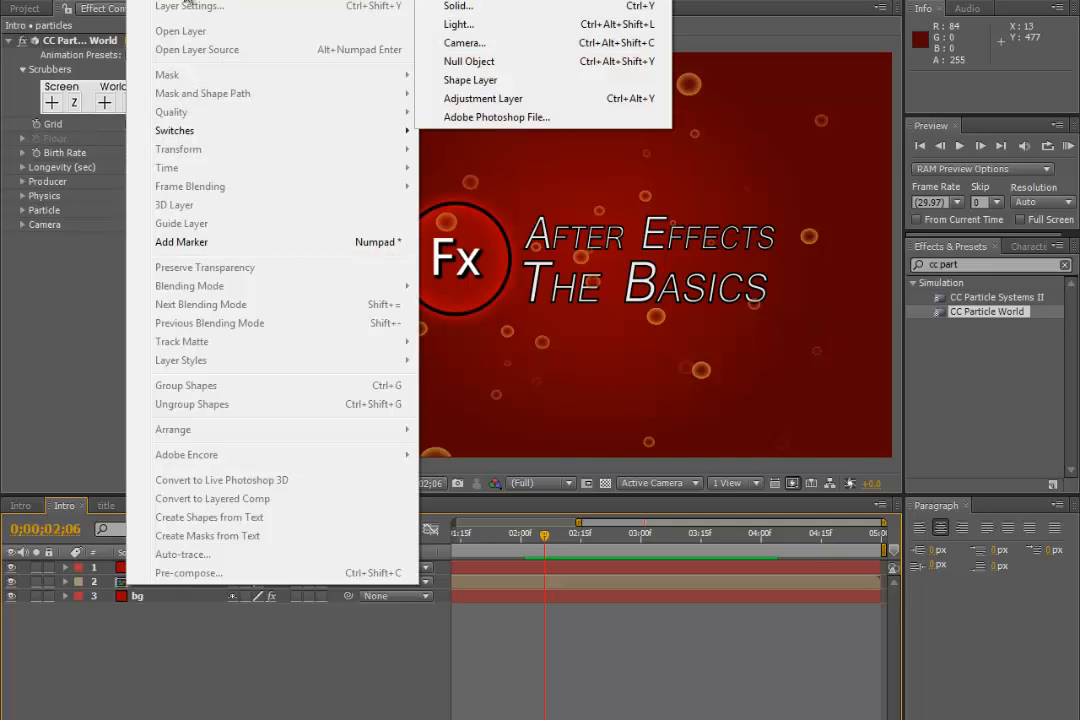
click(528, 42)
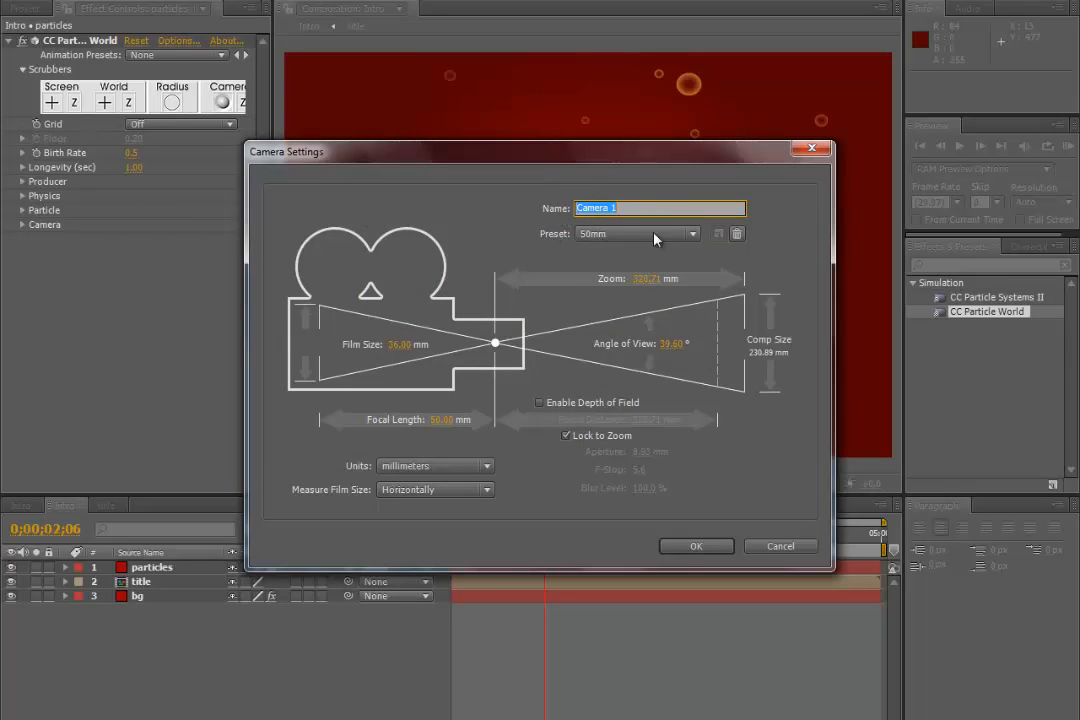
click(696, 546)
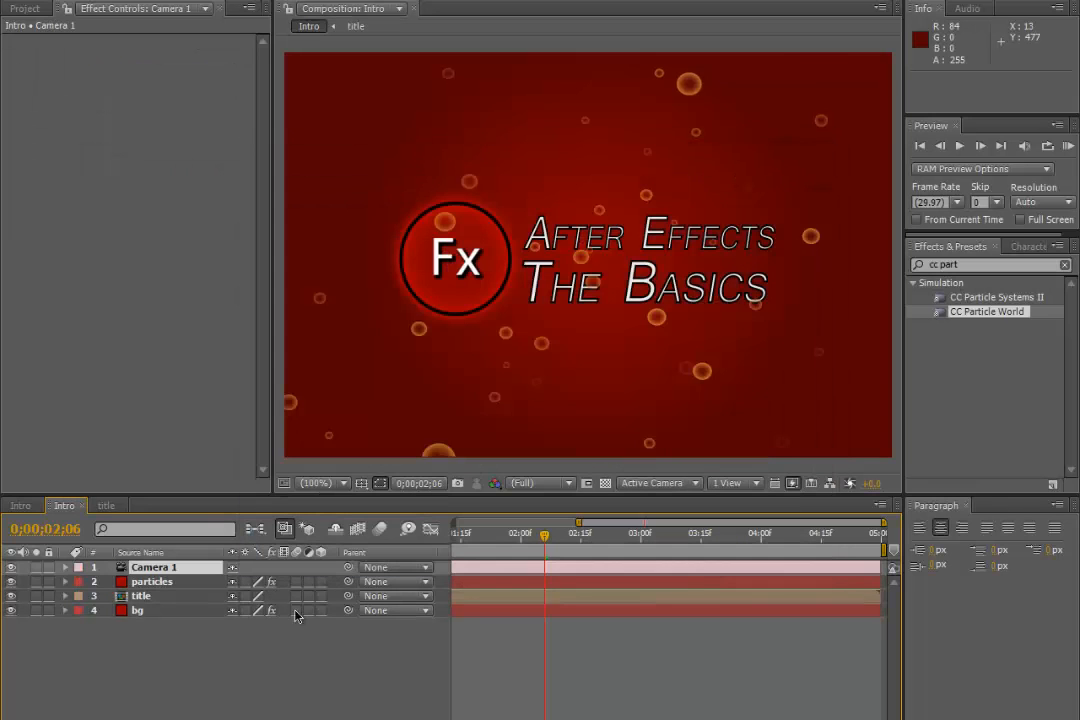
Step: Enable 3D for the title and bg layers, and check the CC Particle World settings of the particles layer
click(225, 682)
click(173, 567)
click(229, 469)
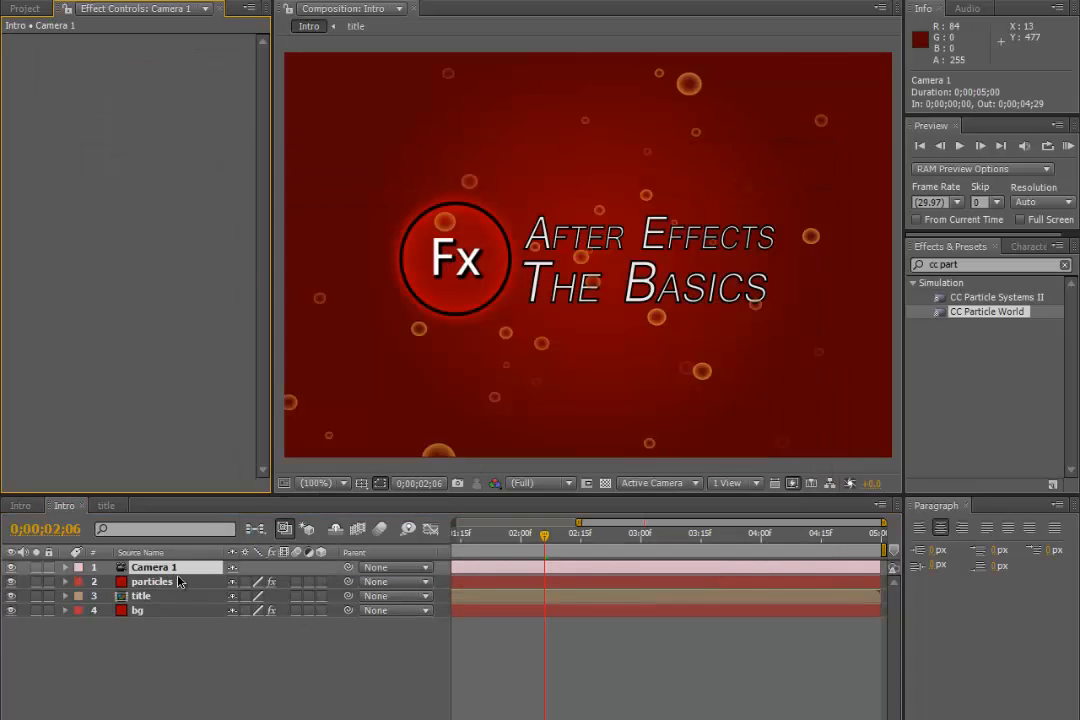
click(222, 669)
click(174, 569)
click(219, 673)
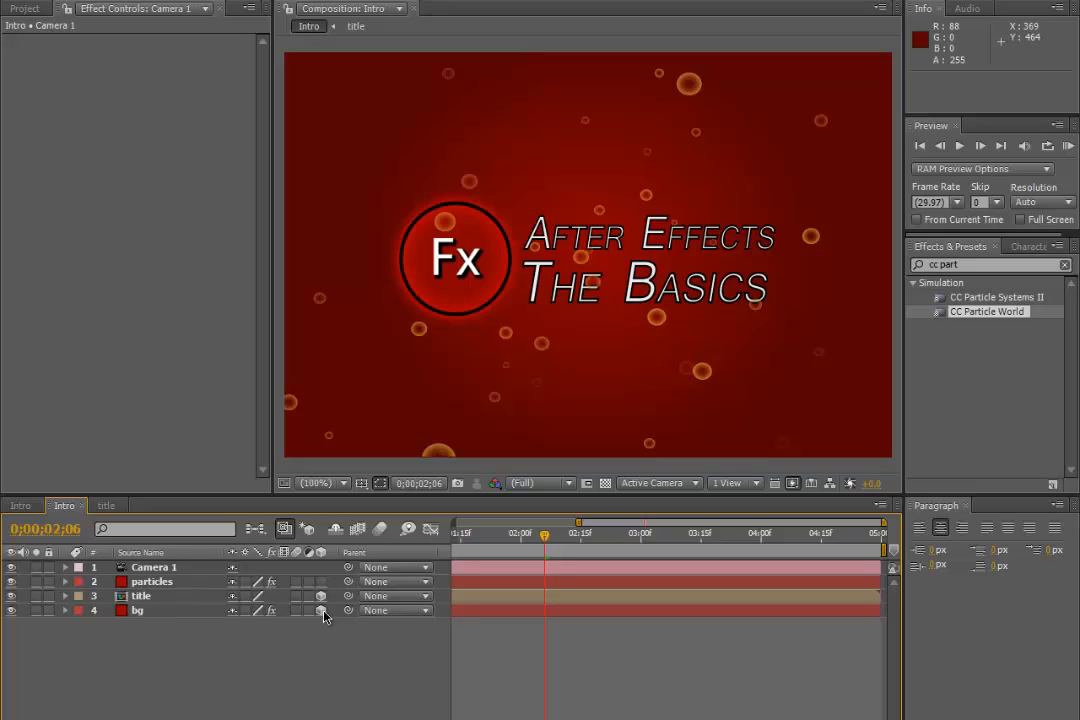
click(158, 585)
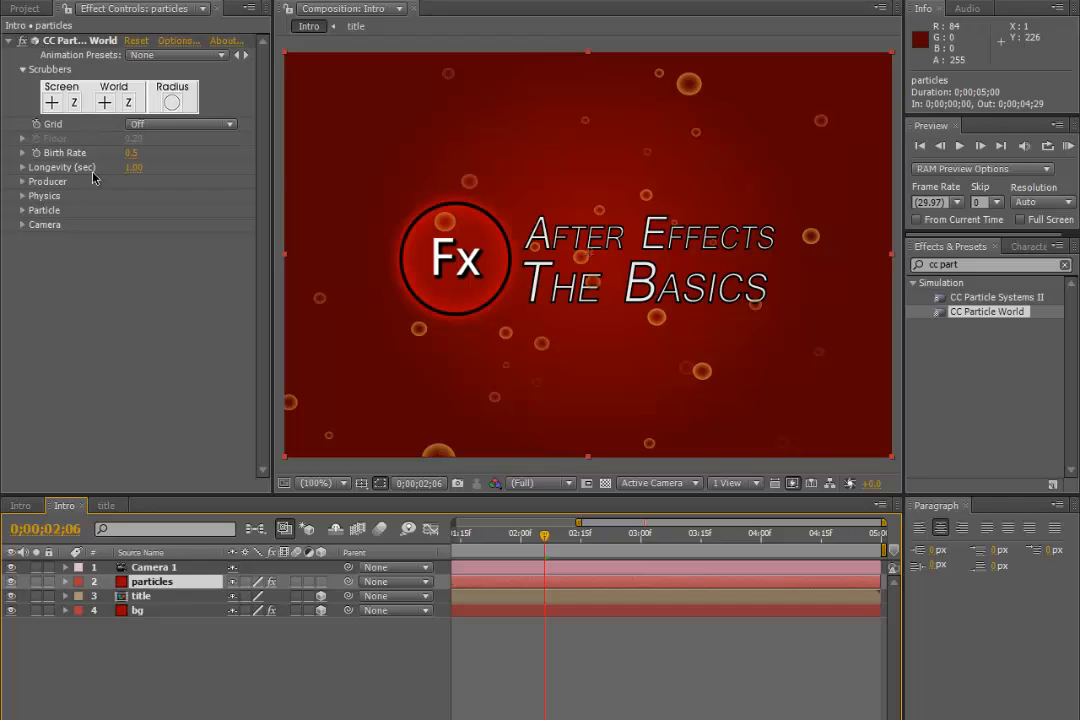
click(309, 646)
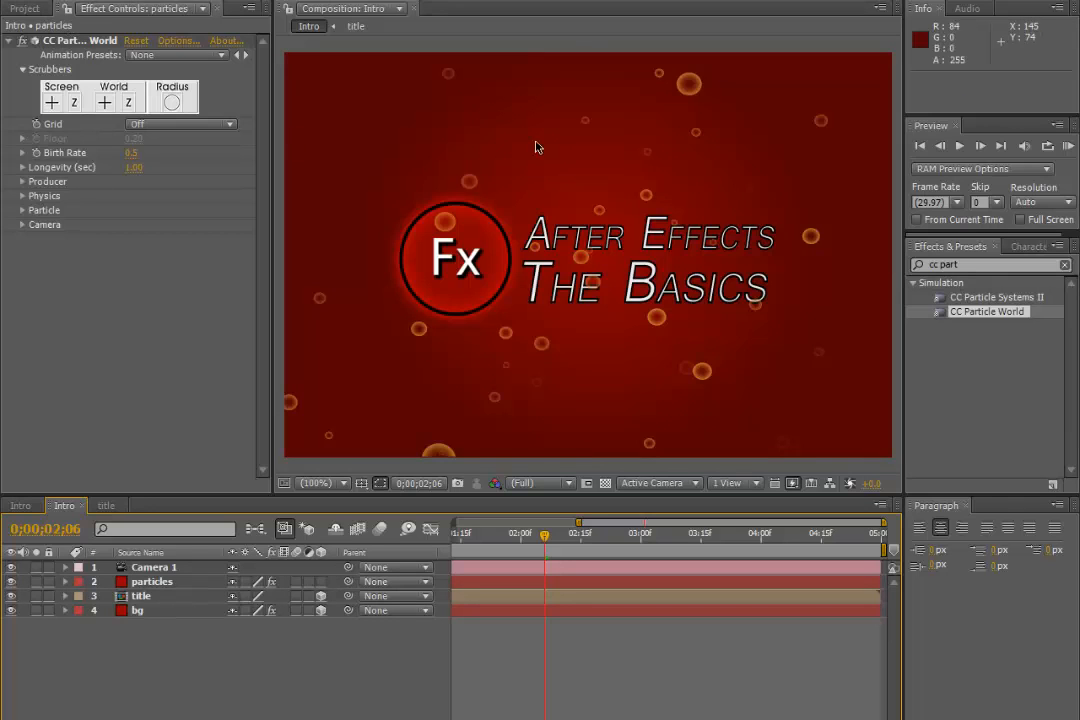
Step: Orbit Camera 1 with the Unified Camera Tool to a position of about 533, 185, -894, and deselect it
click(370, 10)
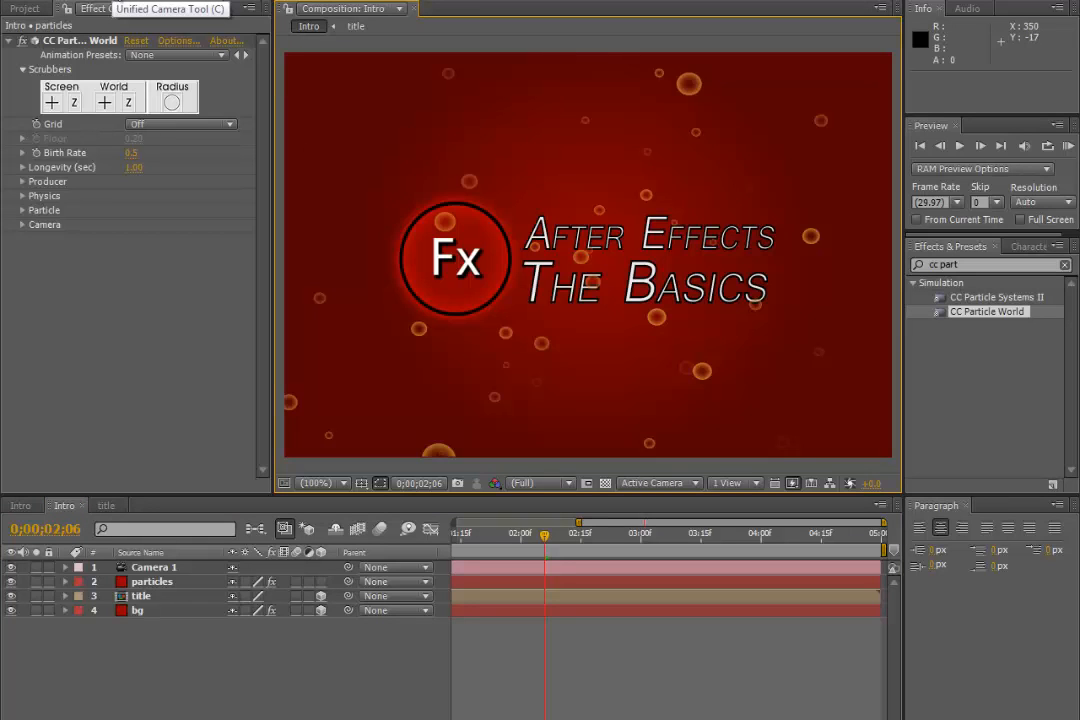
drag(581, 252, 524, 306)
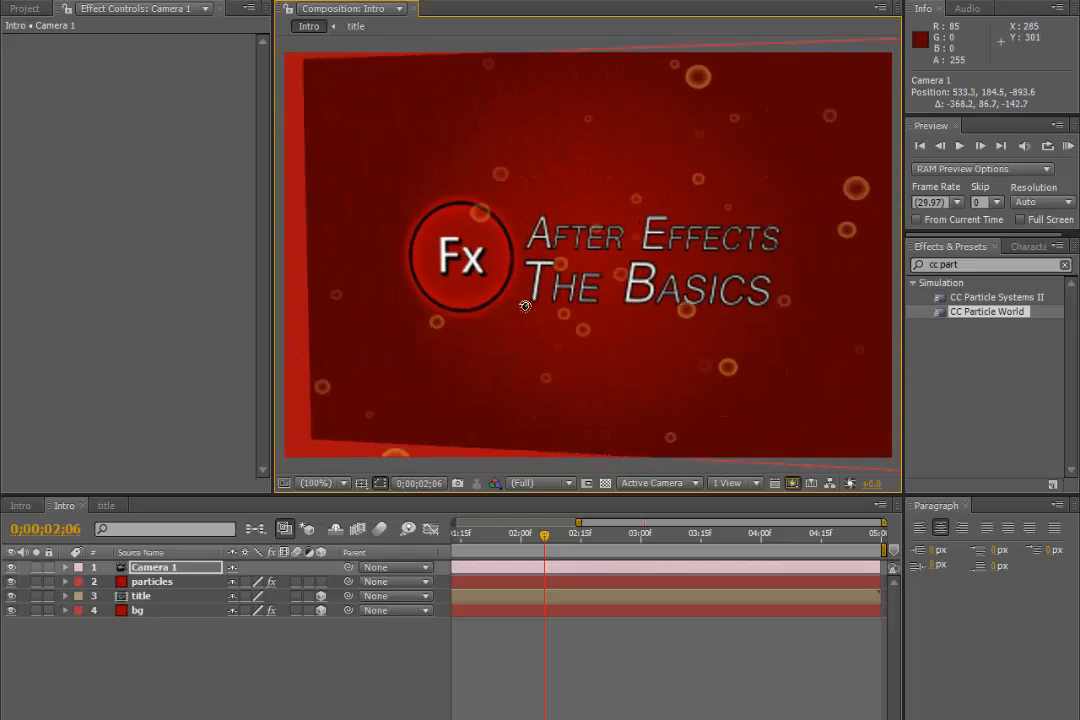
key(ctrl+shift+a)
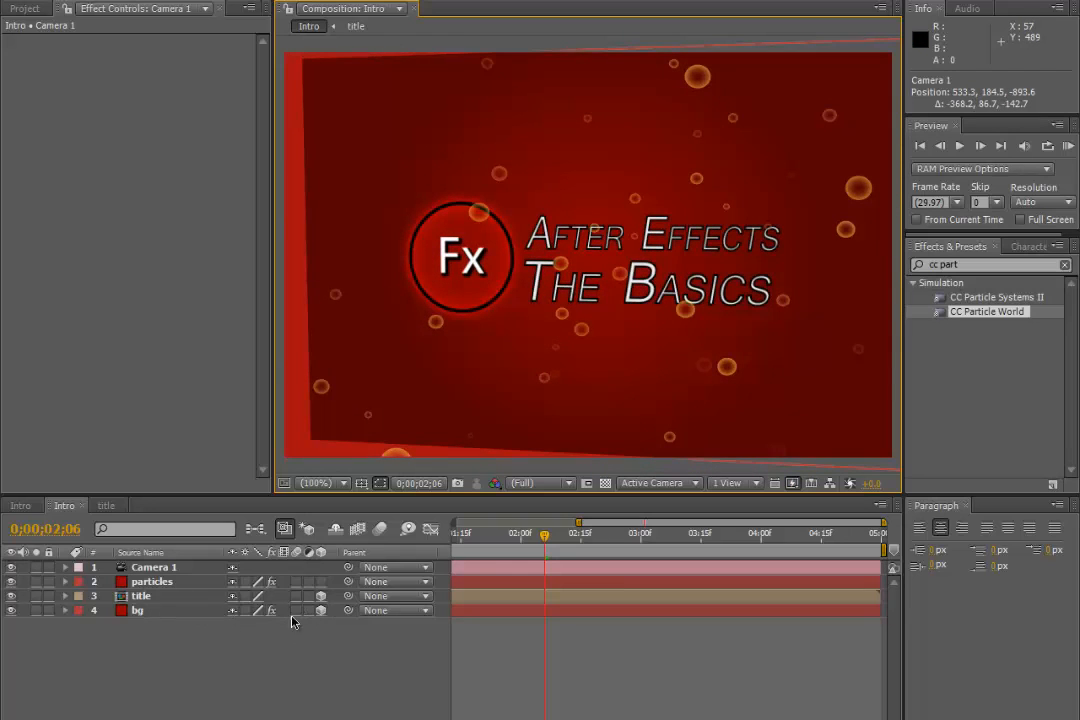
Step: Turn off 3D for the bg layer and orbit Camera 1 to a steep side view of the title
click(321, 610)
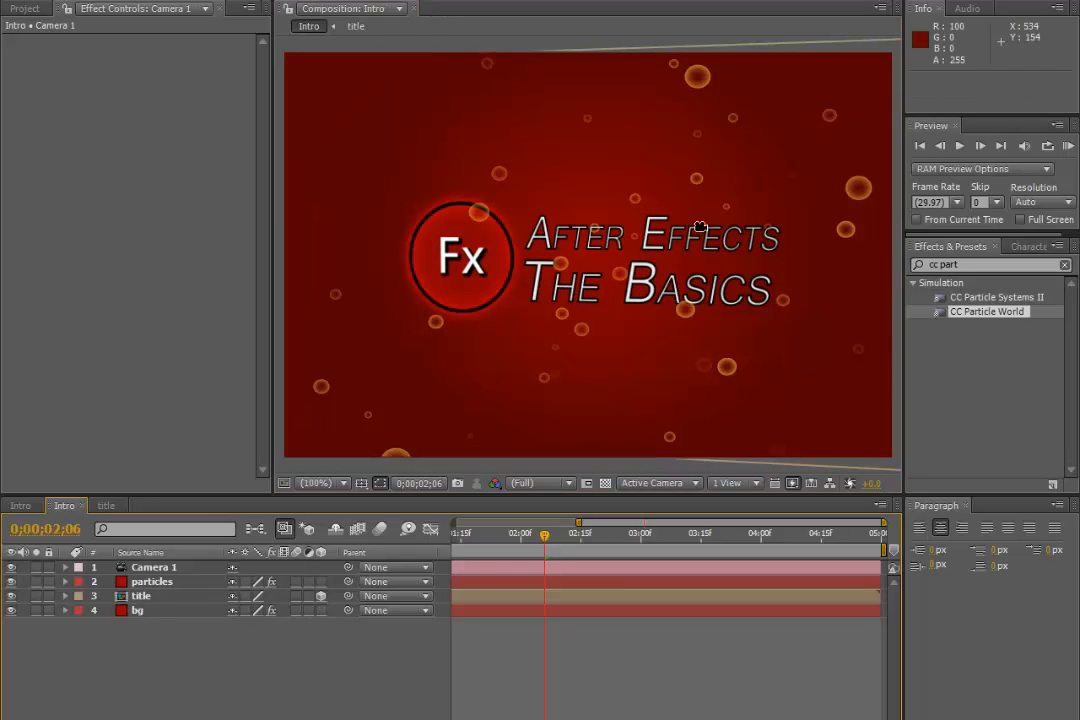
drag(430, 350, 587, 366)
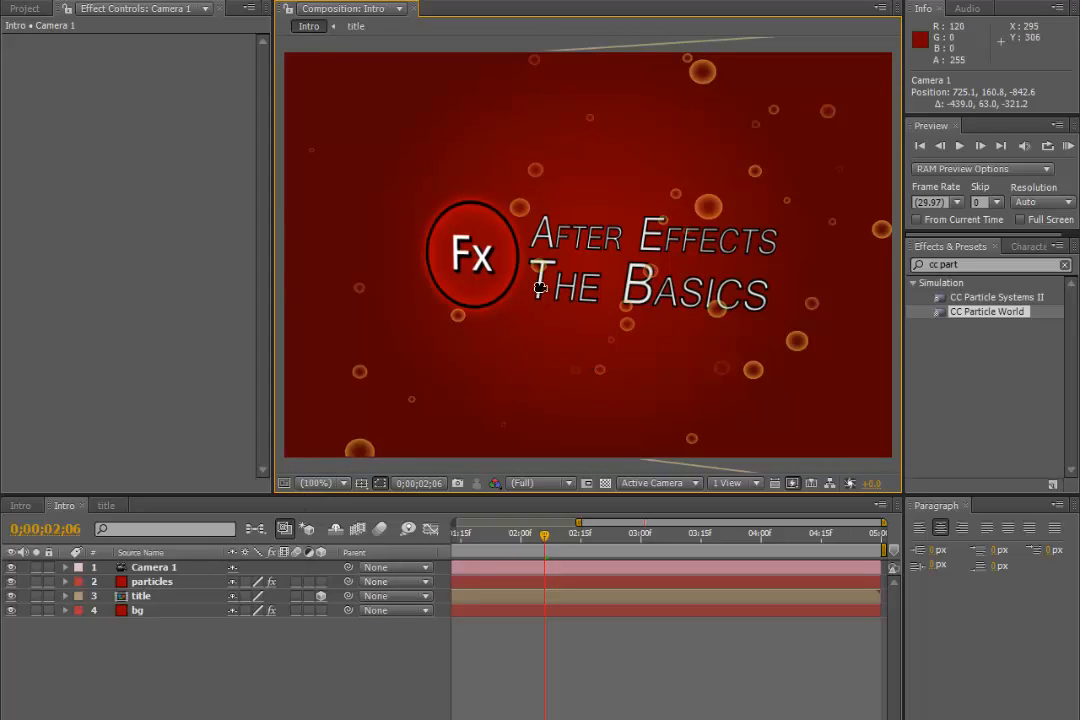
drag(598, 246, 424, 326)
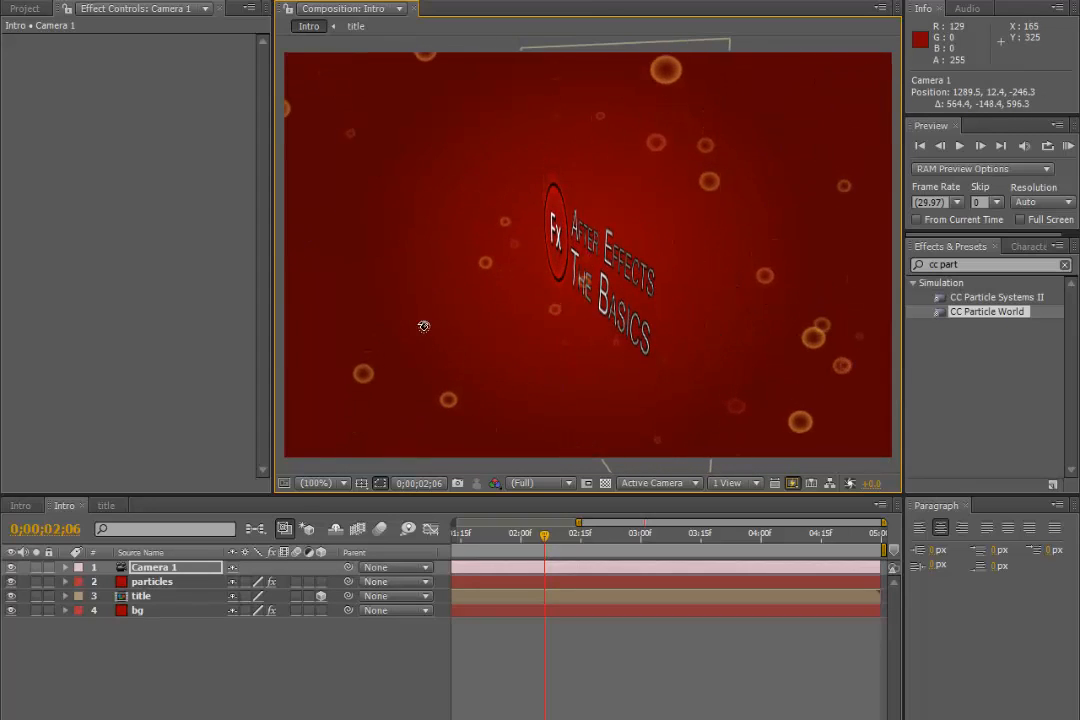
Step: Orbit Camera 1 back to a nearly frontal view of the title, at a position of about 343, 491, -874
click(155, 572)
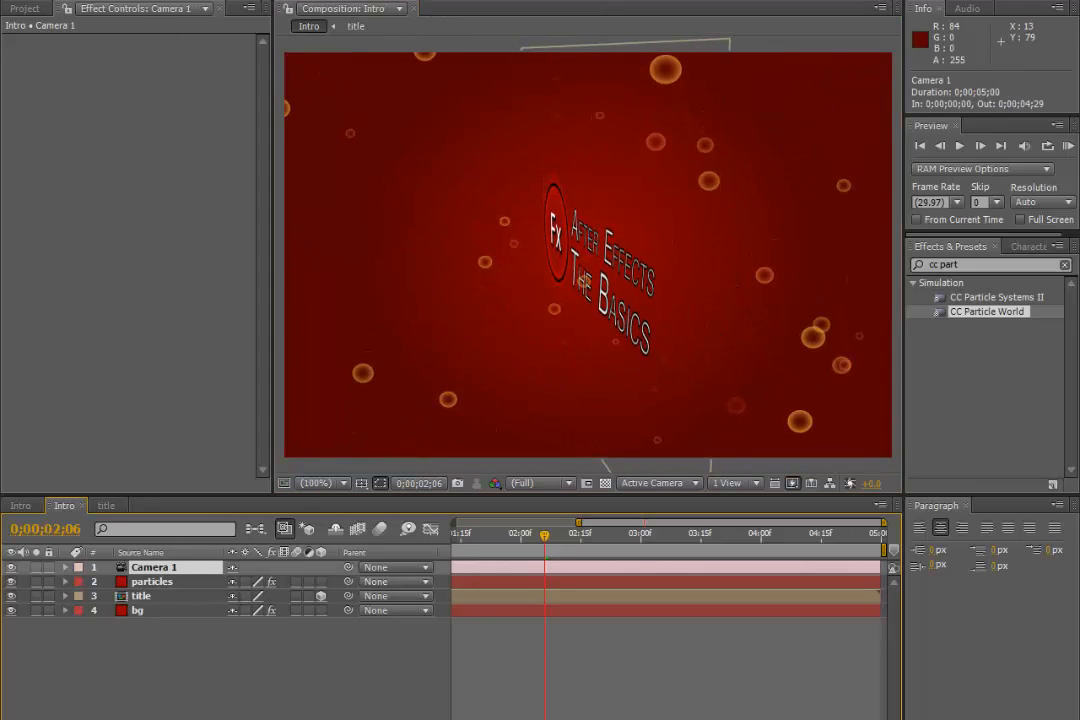
drag(534, 175, 620, 409)
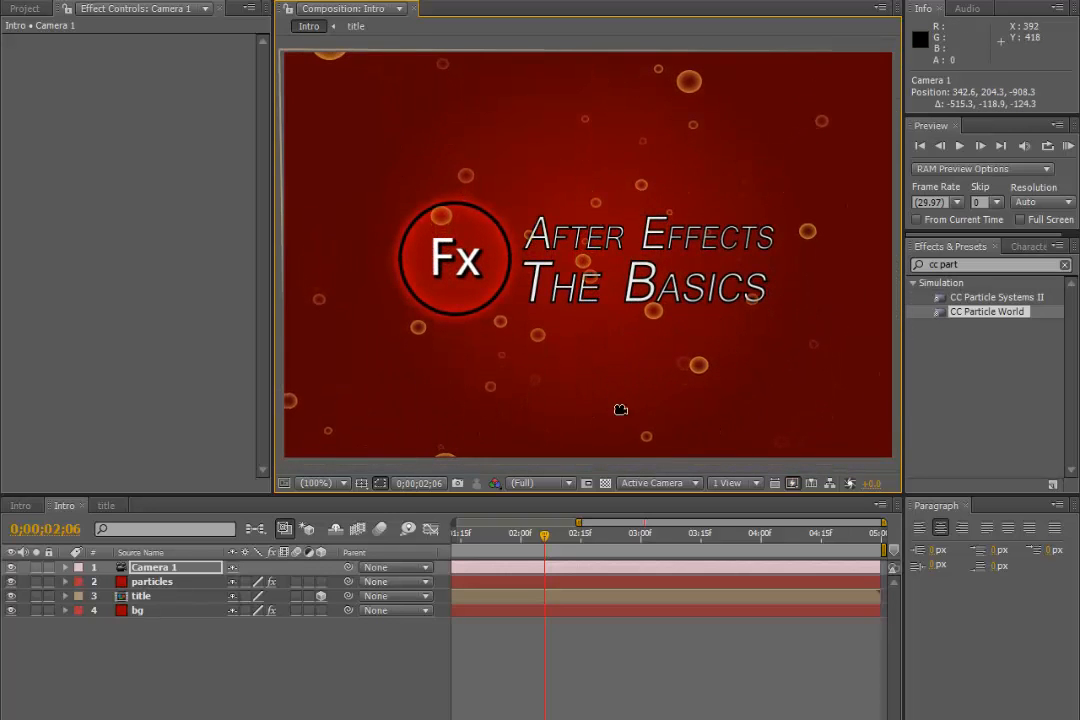
drag(673, 286, 736, 428)
Step: Reset Camera 1's transform properties to their defaults
click(66, 568)
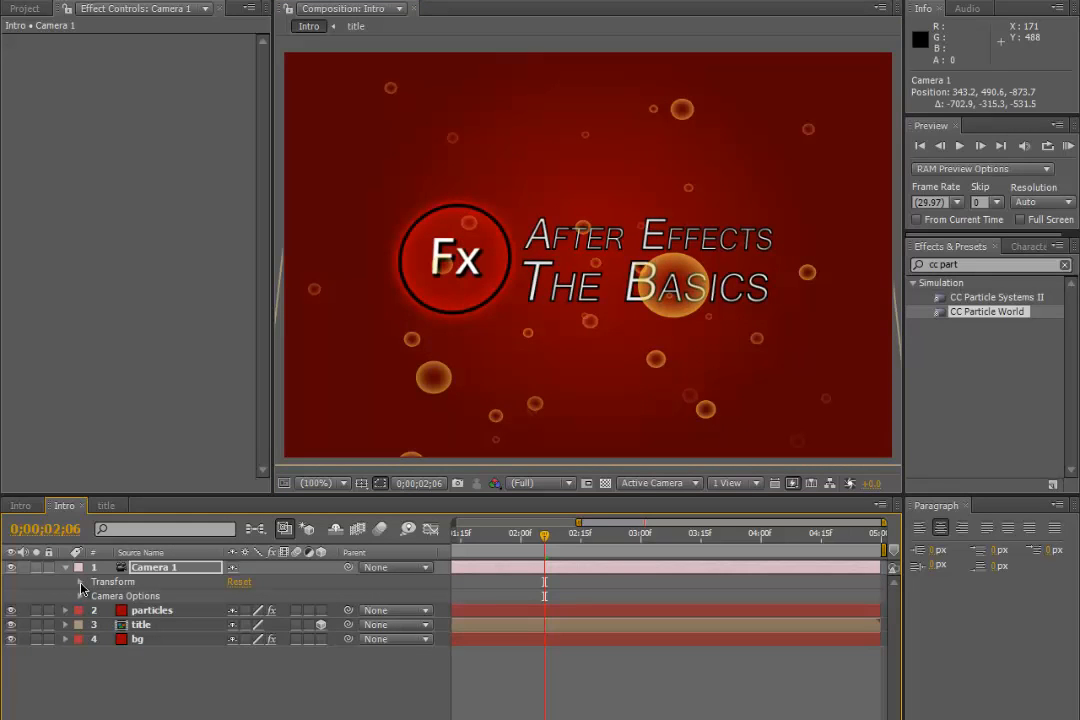
click(80, 582)
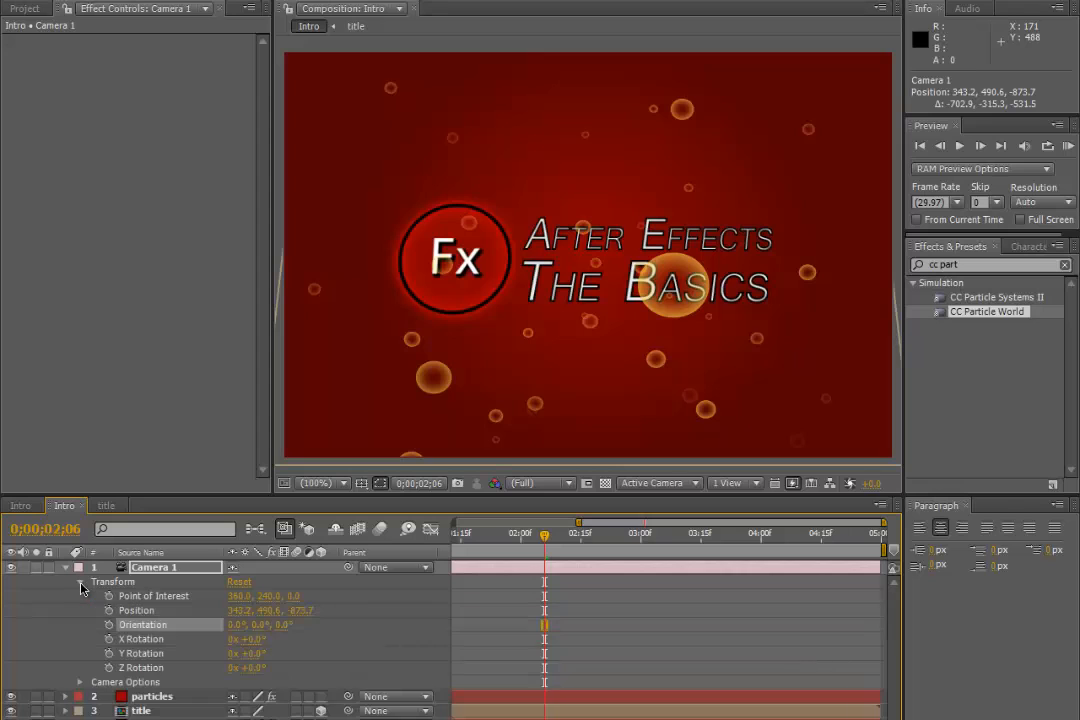
click(239, 583)
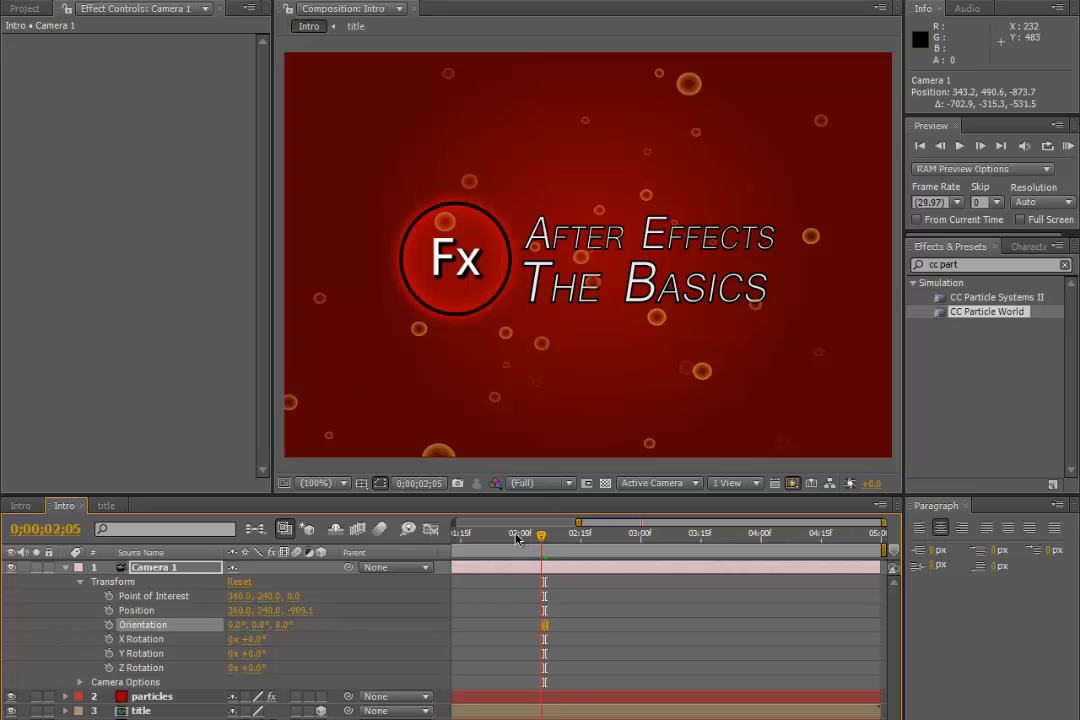
Step: Keyframe Camera 1's position at 0;00;00;00, and orbit it at 0;00;01;00 to a steep side view at about 1205, -97, -350
key(Home)
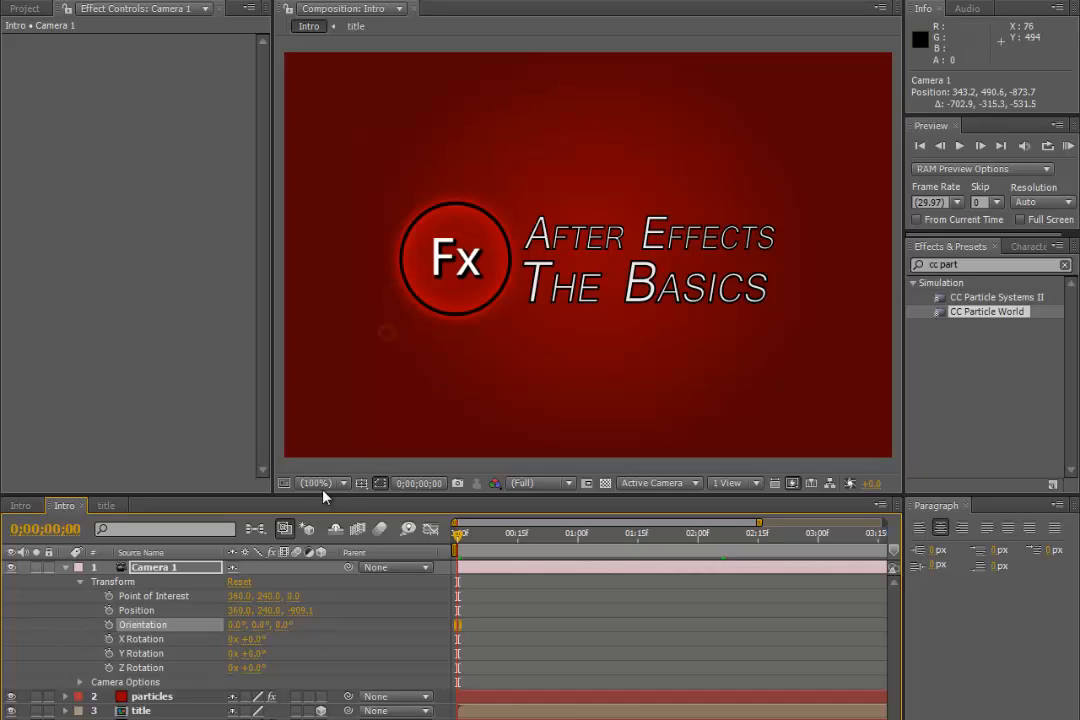
click(109, 611)
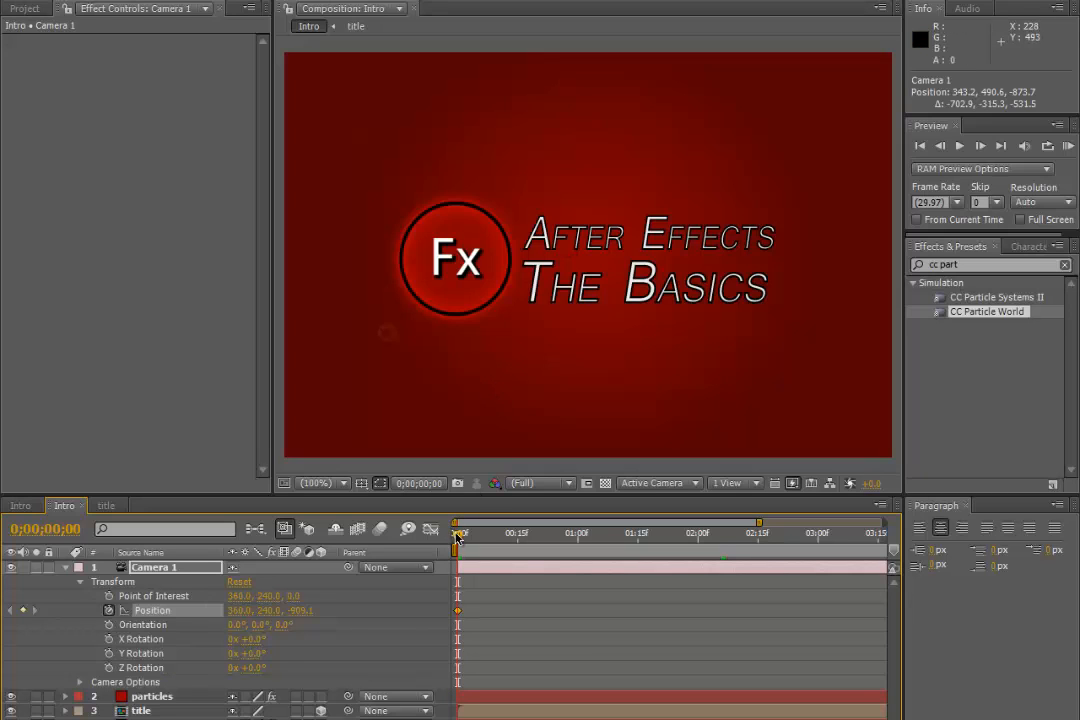
drag(457, 537, 577, 541)
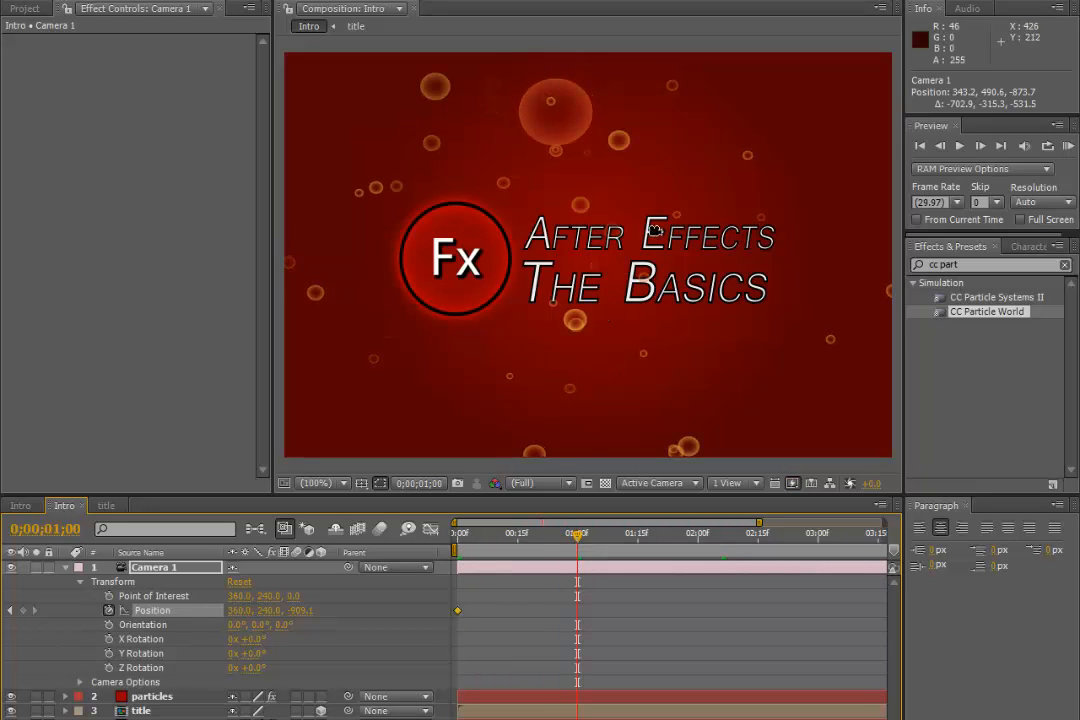
drag(719, 239, 511, 310)
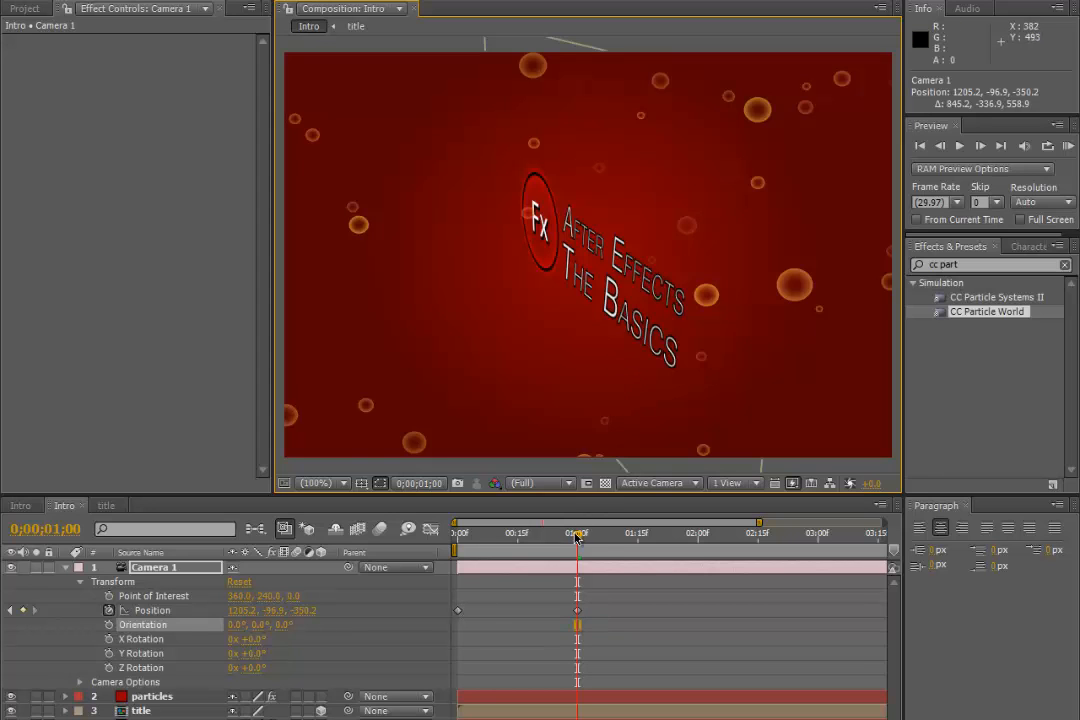
Step: Preview Camera 1's move from frontal to side view and scrub through the first second
key(KP_0)
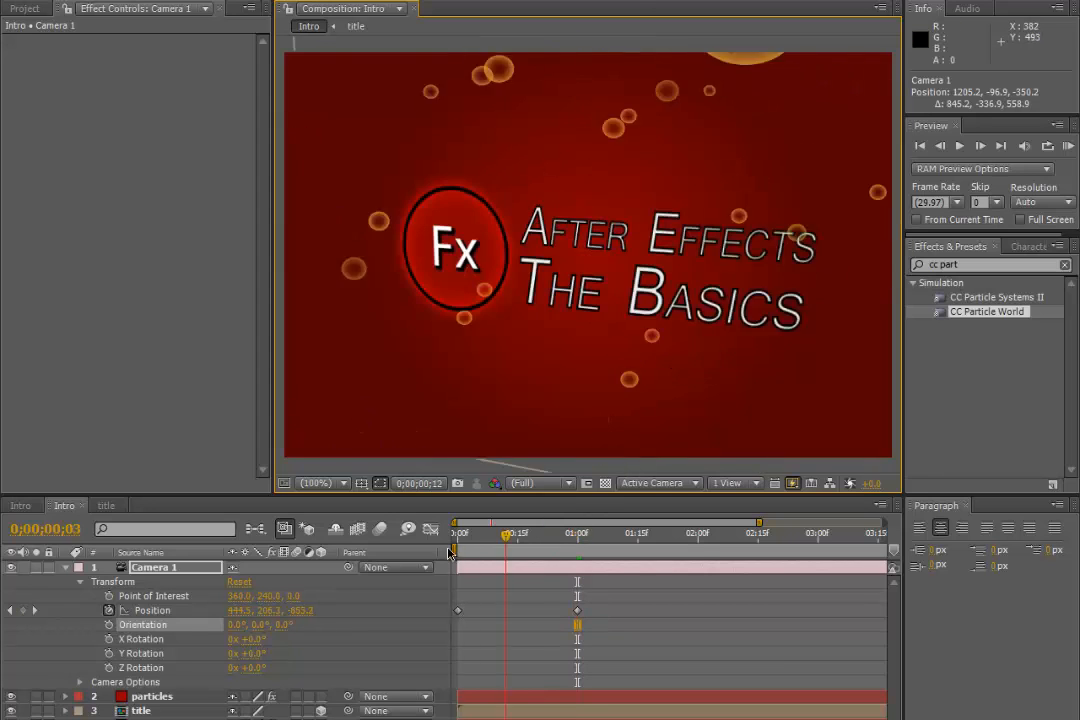
drag(448, 553, 443, 553)
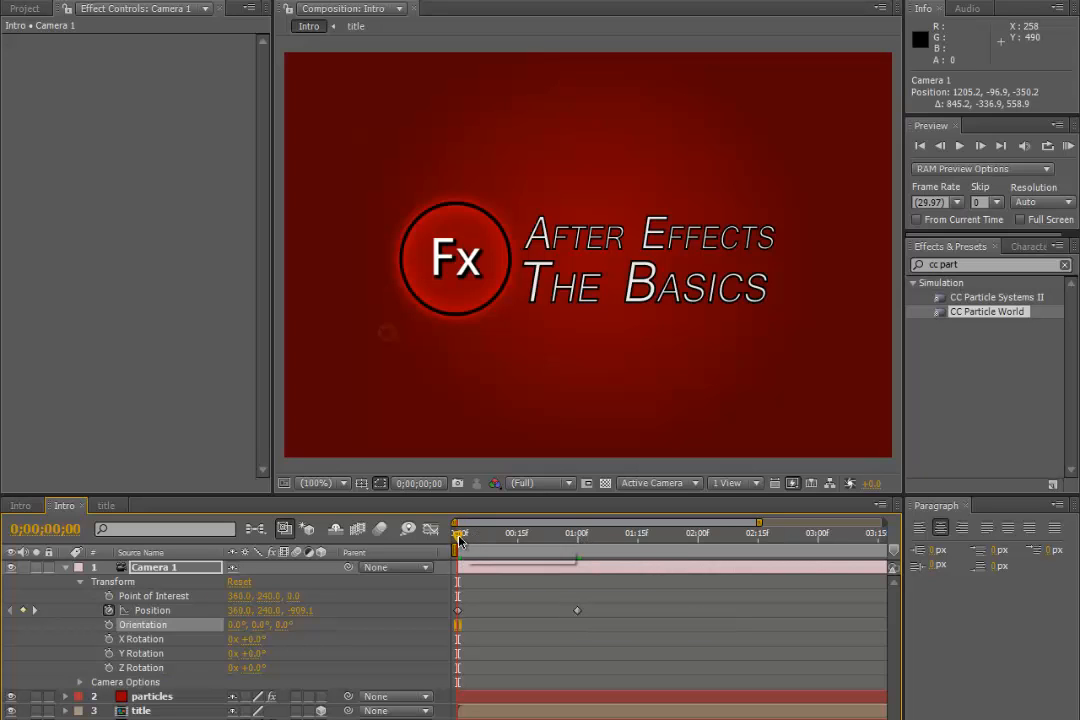
drag(457, 540, 463, 541)
click(577, 545)
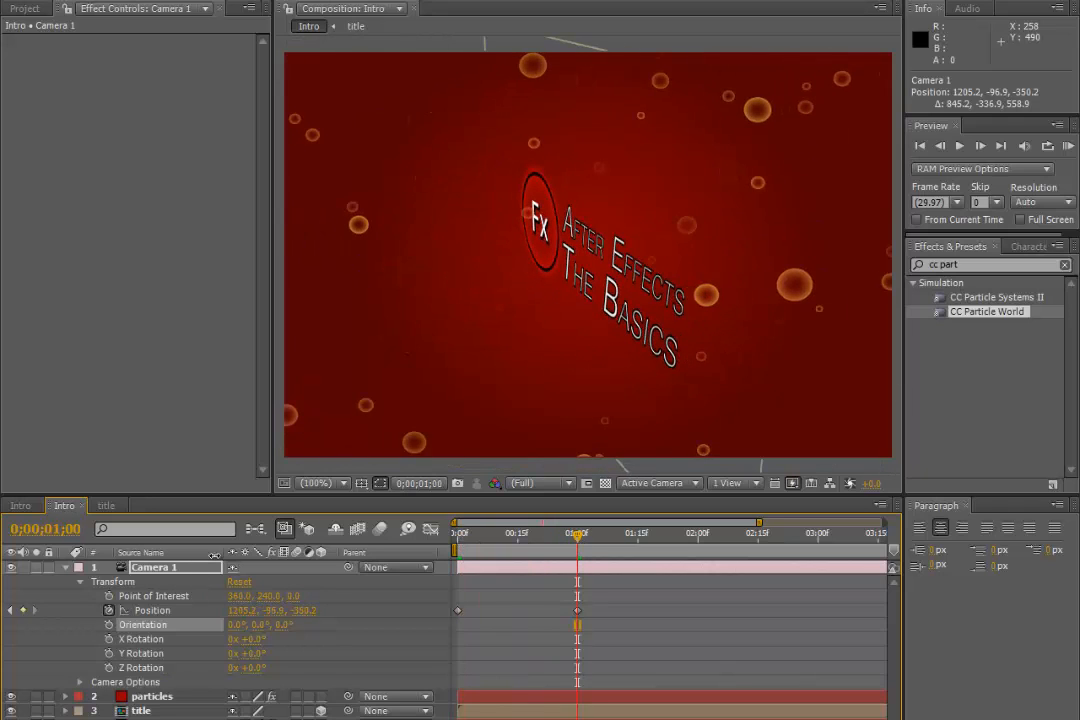
drag(580, 540, 461, 569)
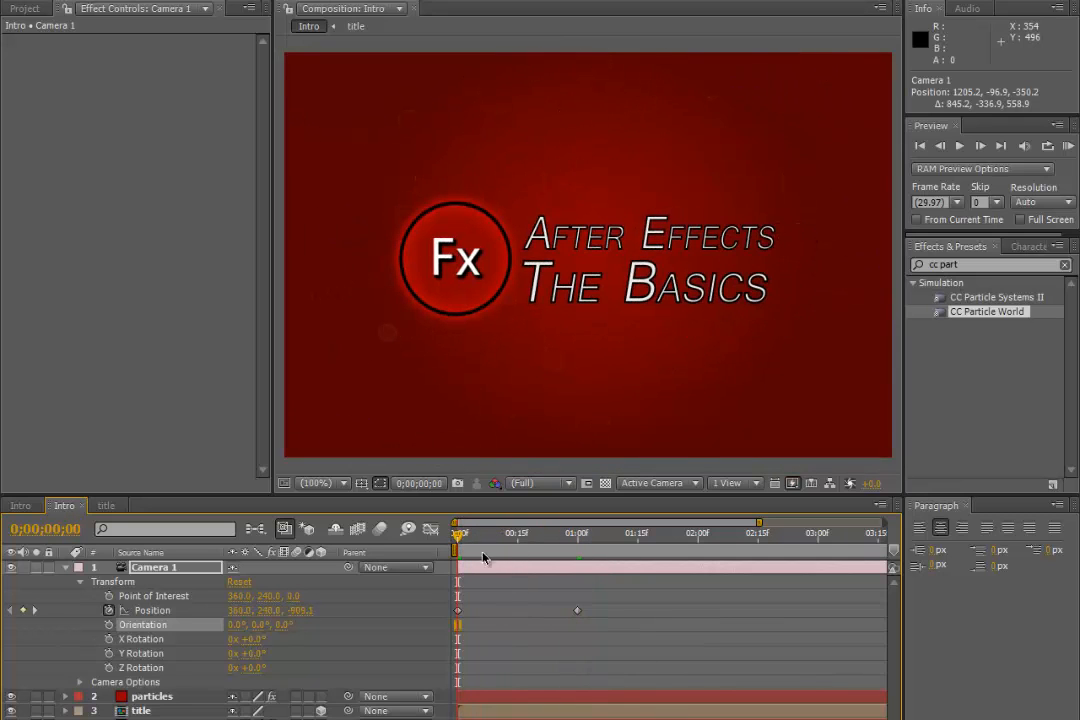
drag(456, 540, 542, 536)
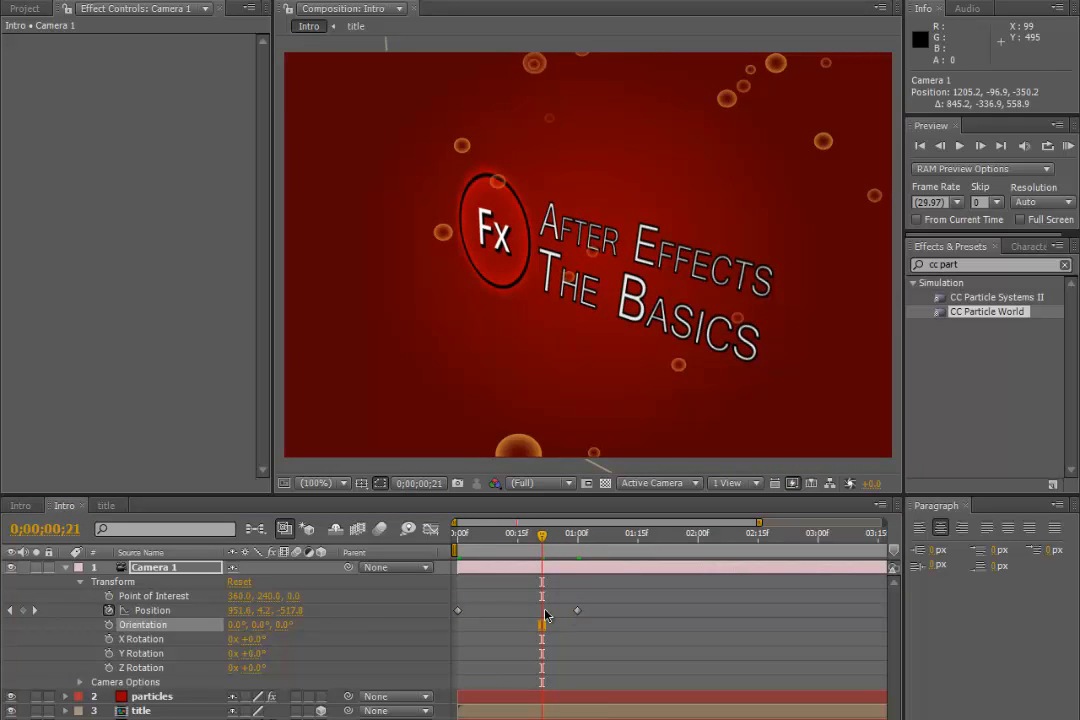
Step: Swap Camera 1's two position keyframes, putting the side view at 0;00;00;00 and the frontal view at 0;00;01;00
drag(546, 615, 458, 617)
drag(565, 613, 578, 612)
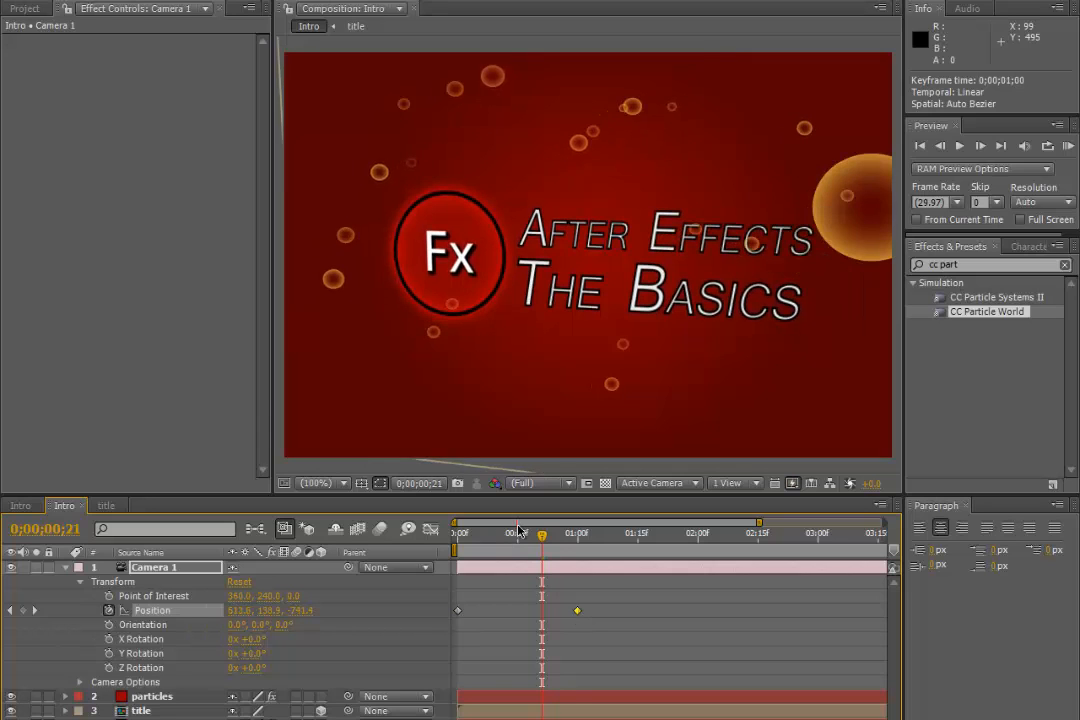
drag(543, 541, 458, 541)
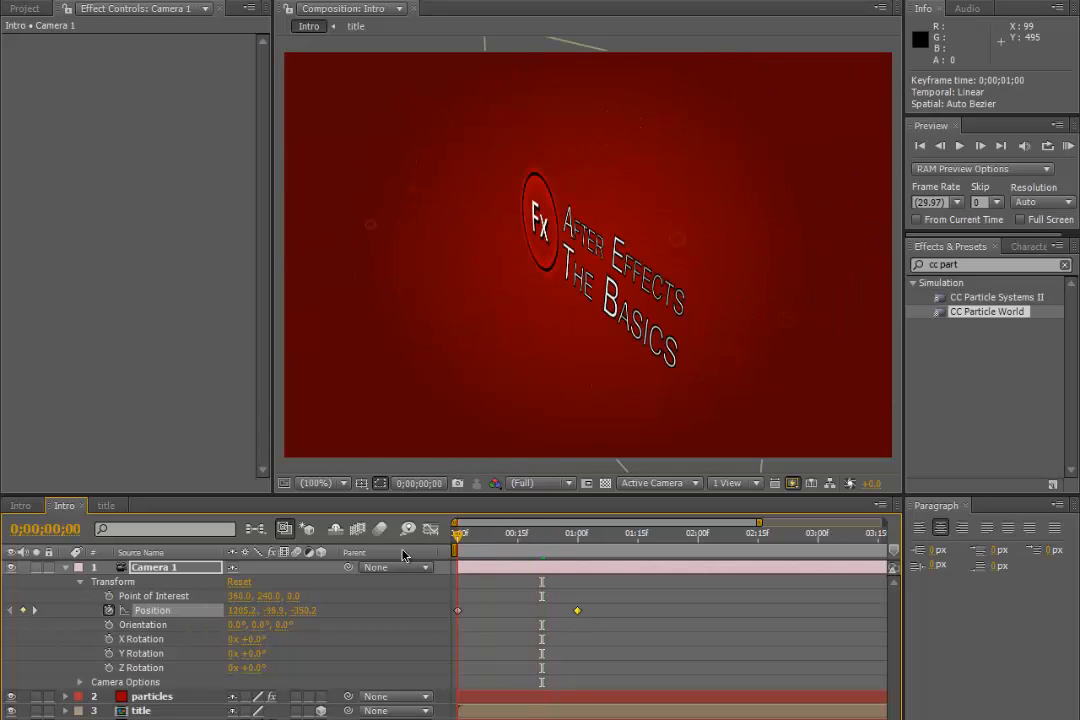
click(660, 655)
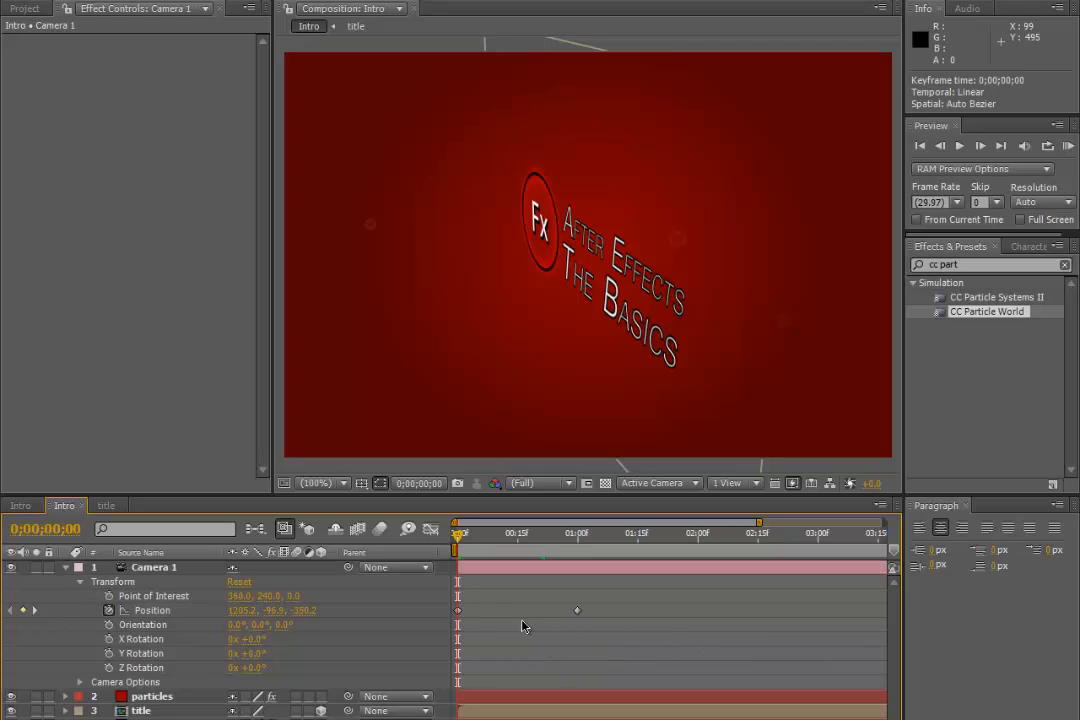
Step: Apply Easy Ease Out to Camera 1's position keyframe at 0;00;01;00 and preview the camera move
click(577, 612)
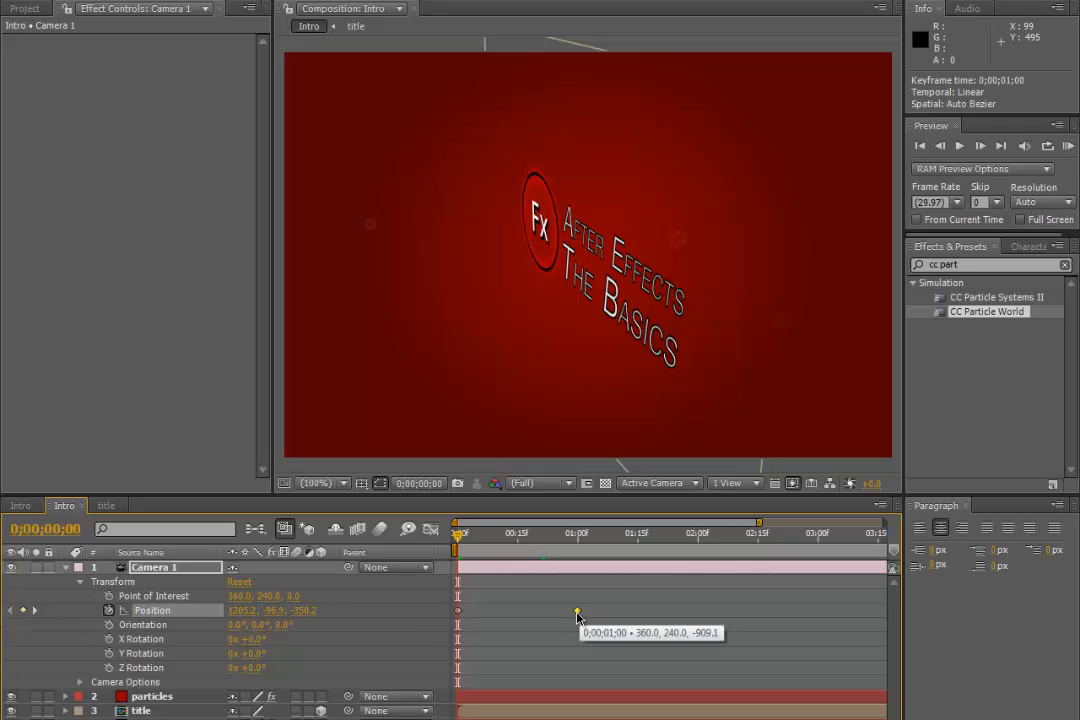
right_click(577, 611)
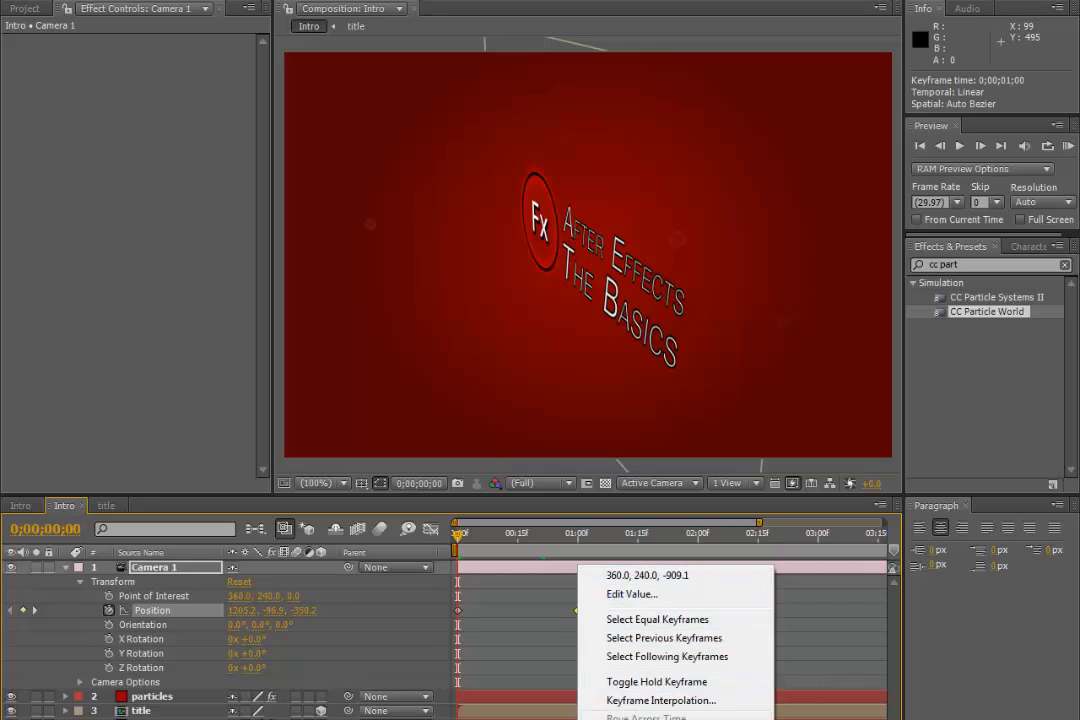
click(583, 655)
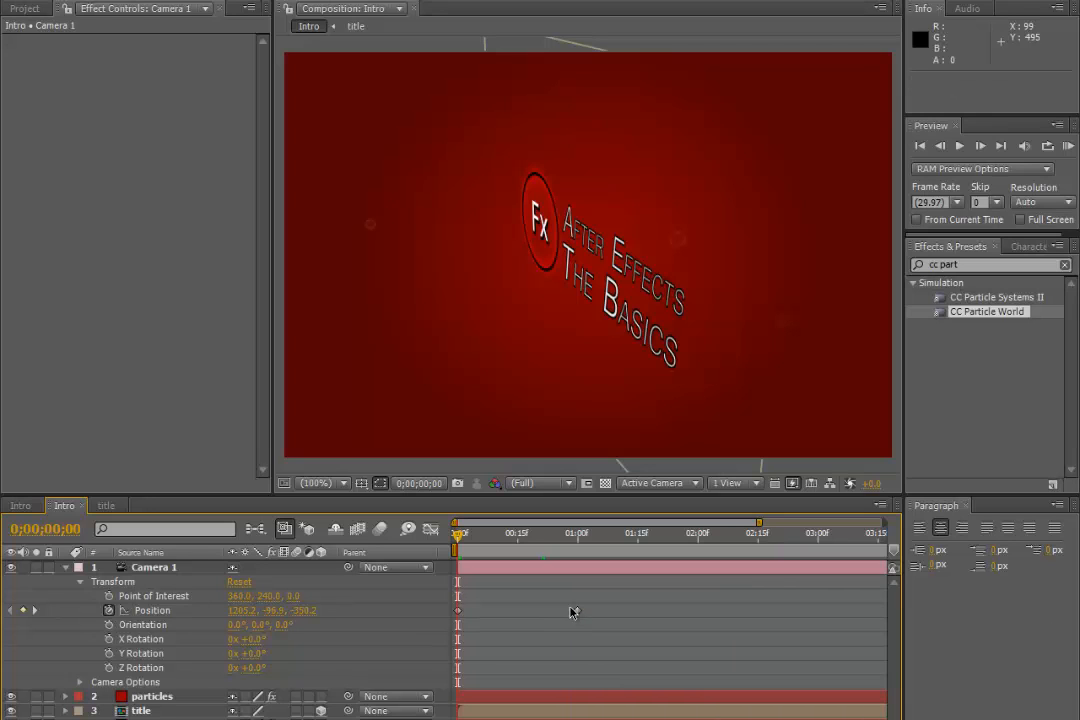
click(577, 612)
right_click(577, 612)
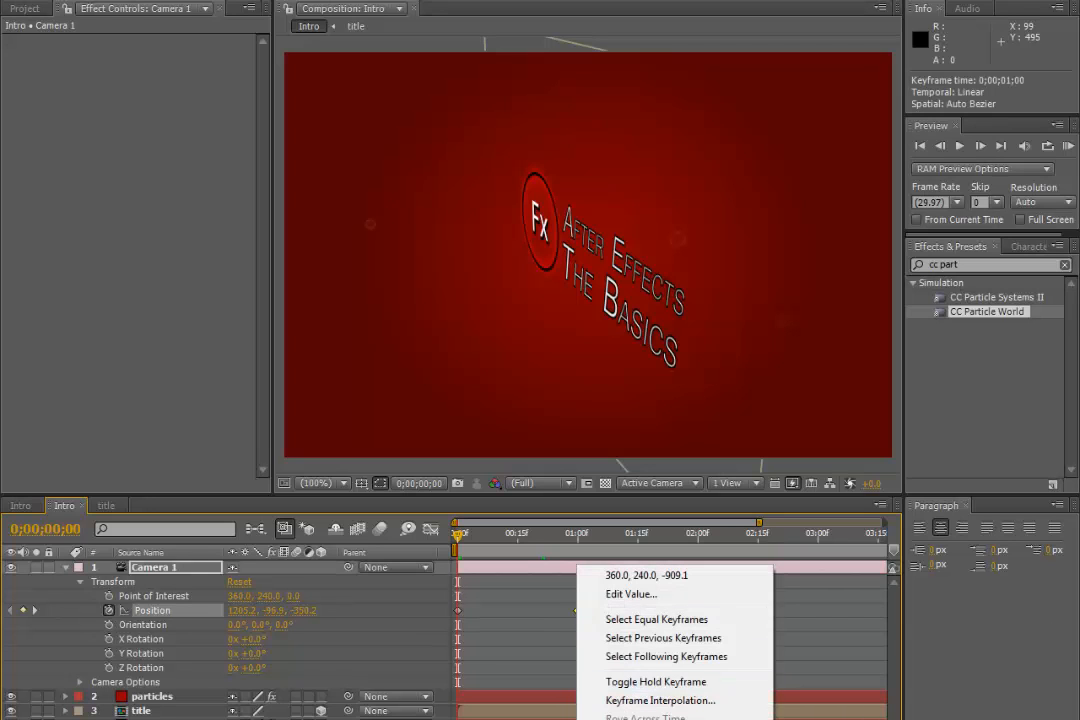
mouse_move(650, 717)
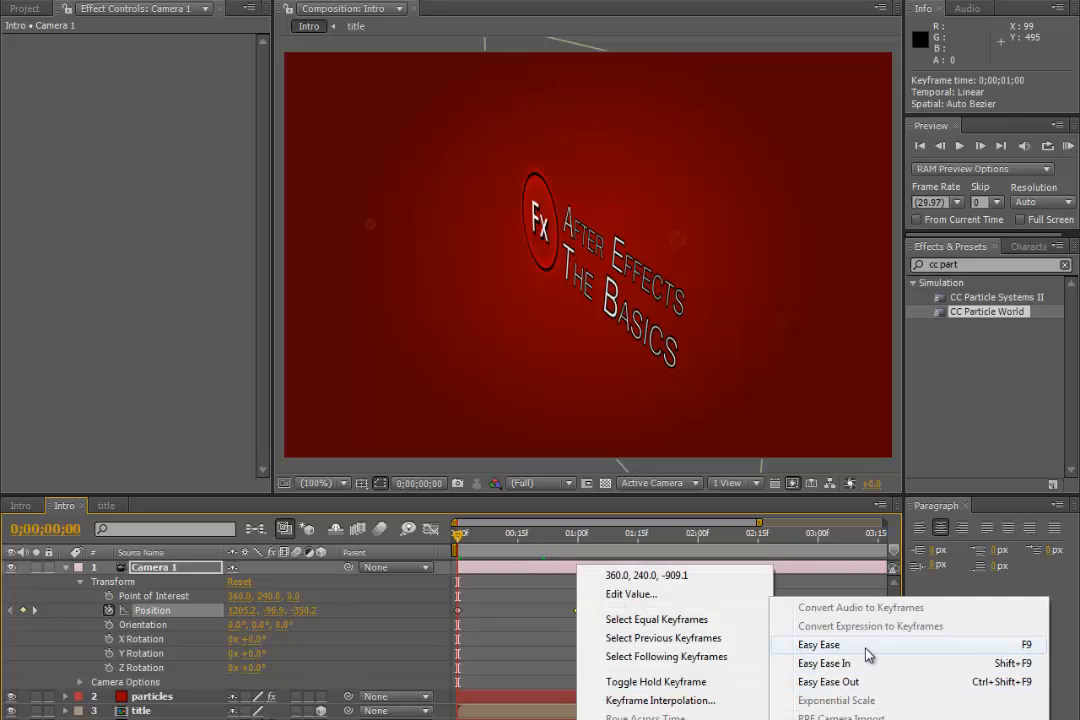
click(870, 688)
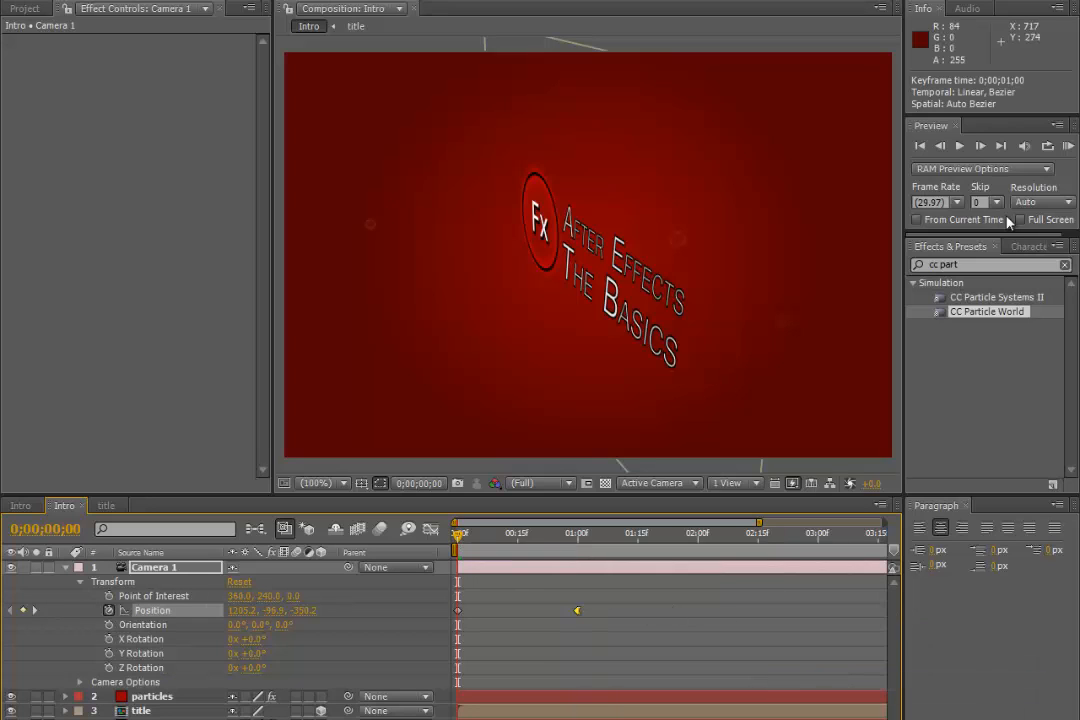
click(960, 146)
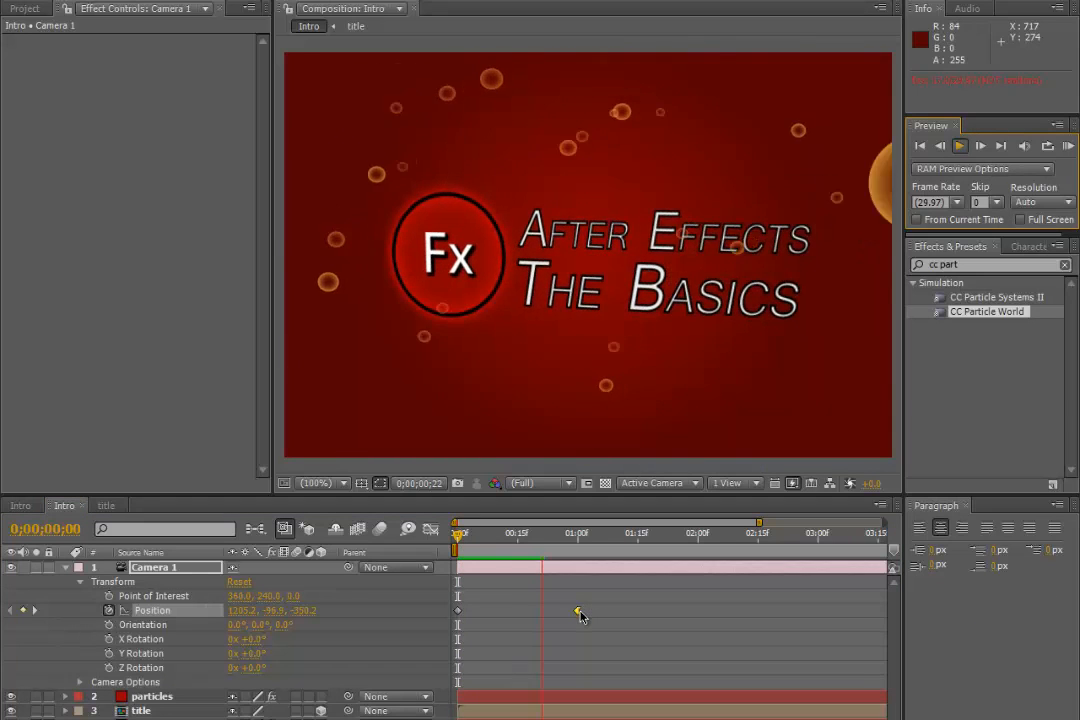
click(668, 557)
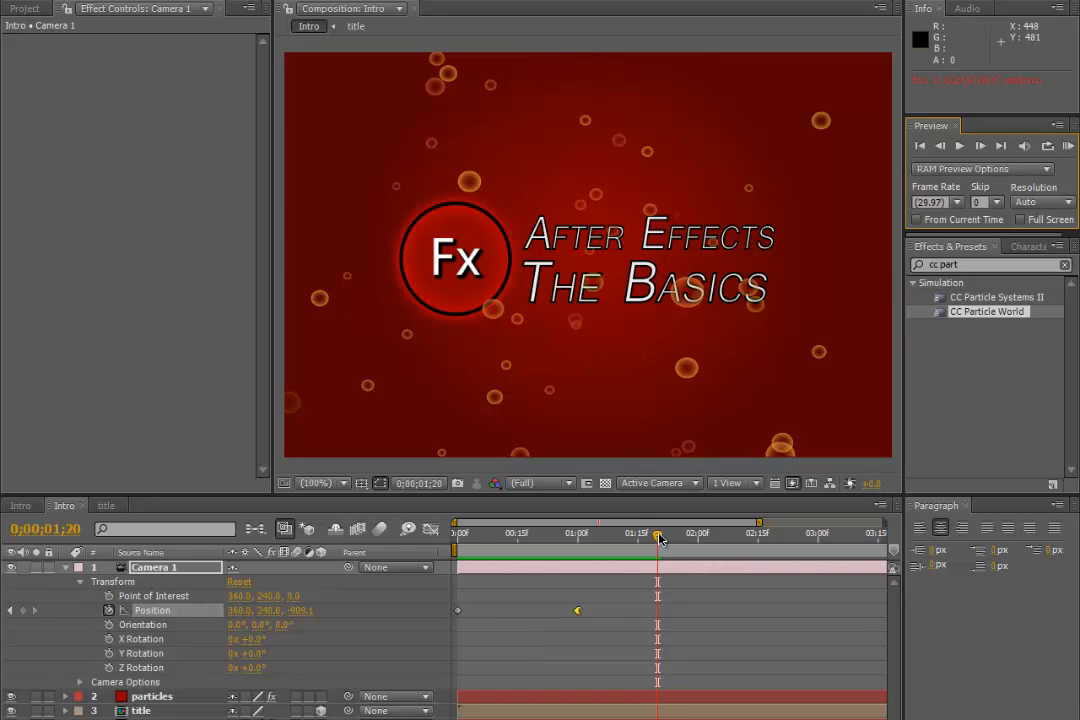
Step: Apply Easy Ease In to Camera 1's position keyframe at 0;00;00;00 and play the animation from the start
drag(660, 540, 458, 552)
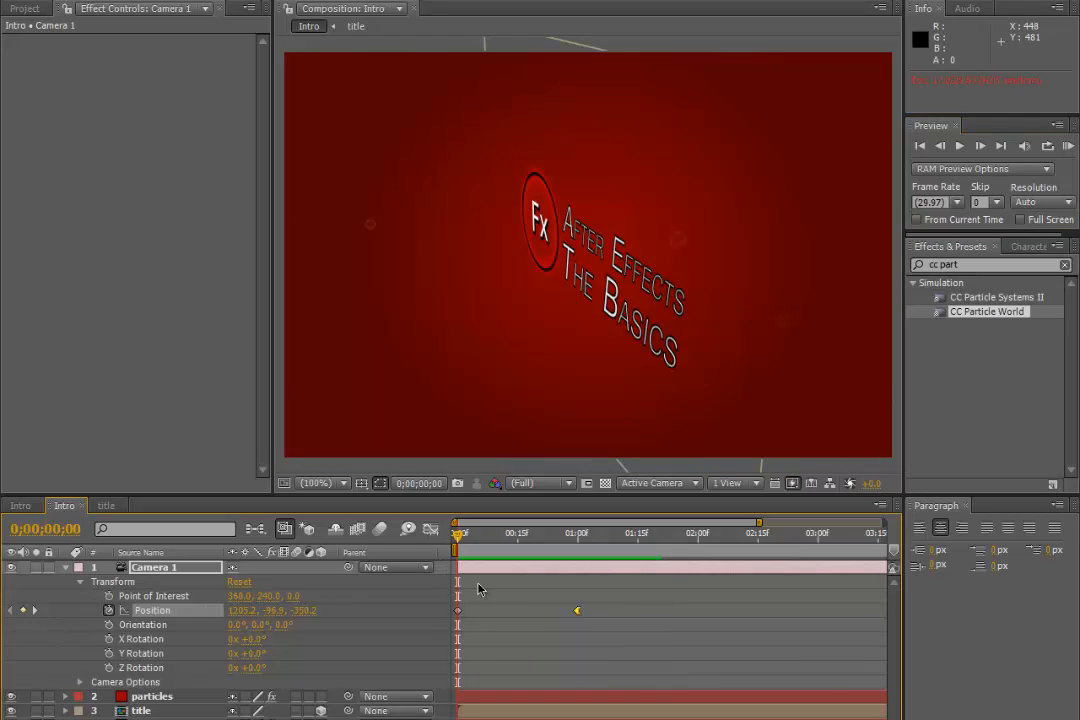
right_click(458, 610)
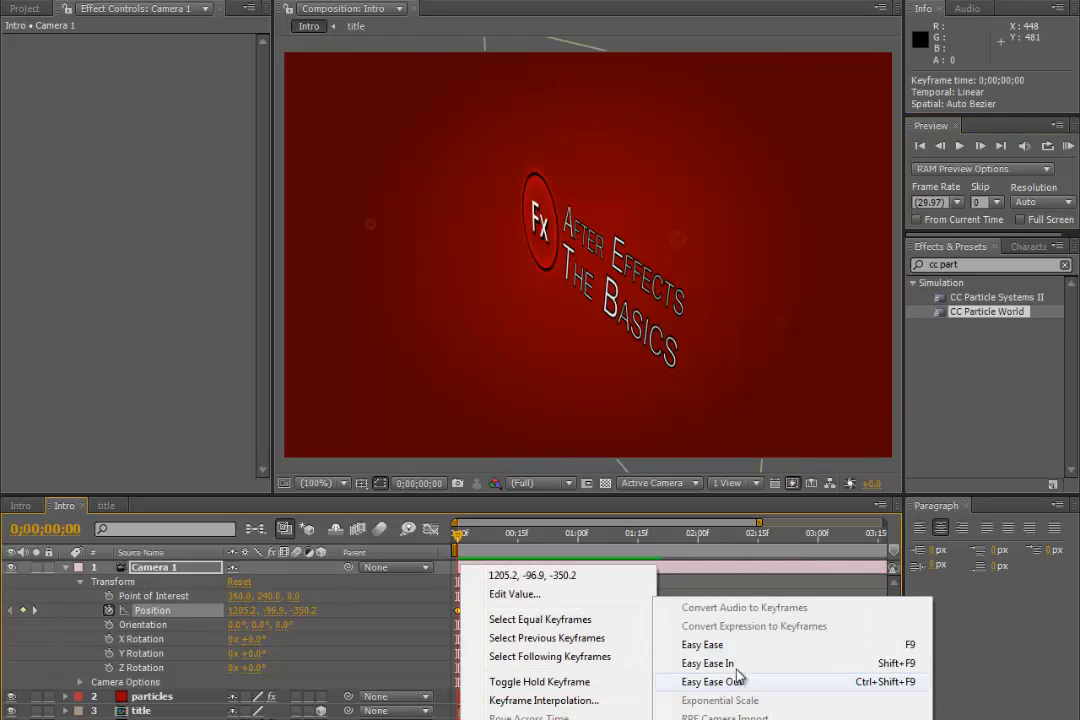
click(738, 663)
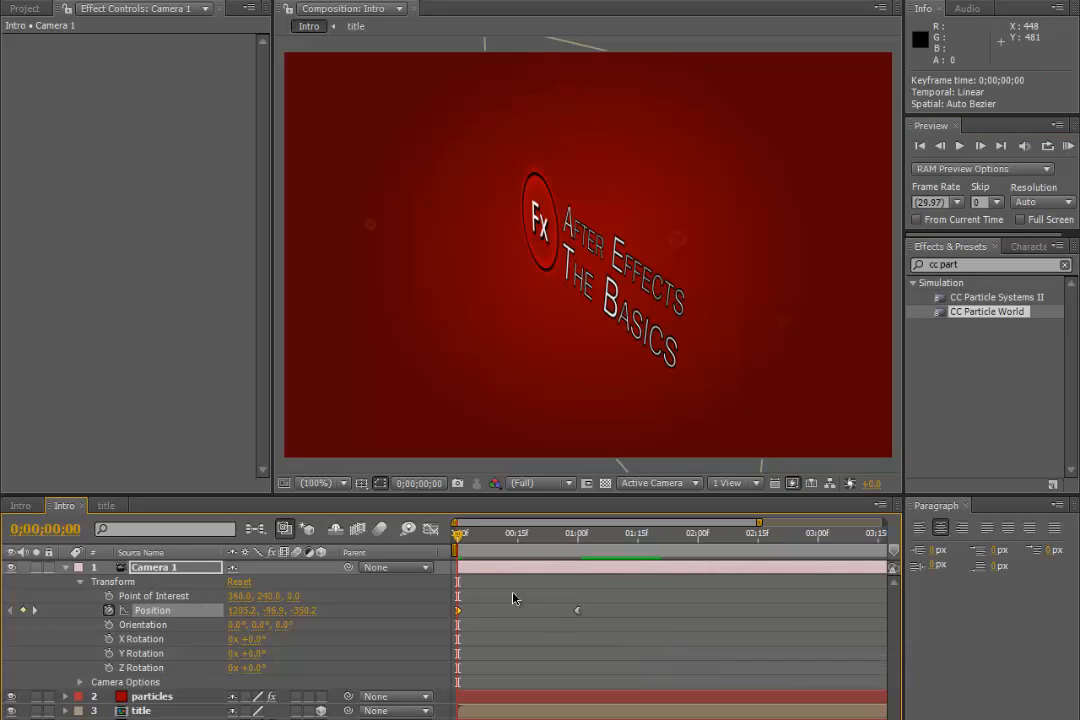
click(959, 146)
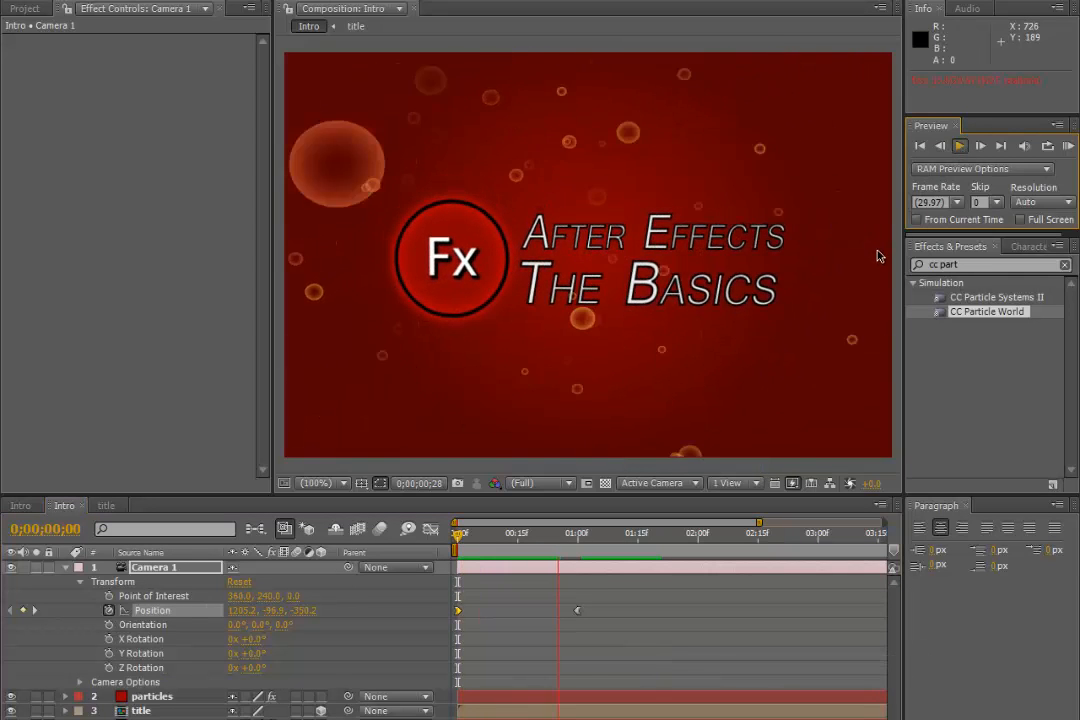
Step: Reapply Easy Ease Out to Camera 1's position keyframe at 0;00;01;00 and replay the move from the start
click(577, 610)
right_click(577, 611)
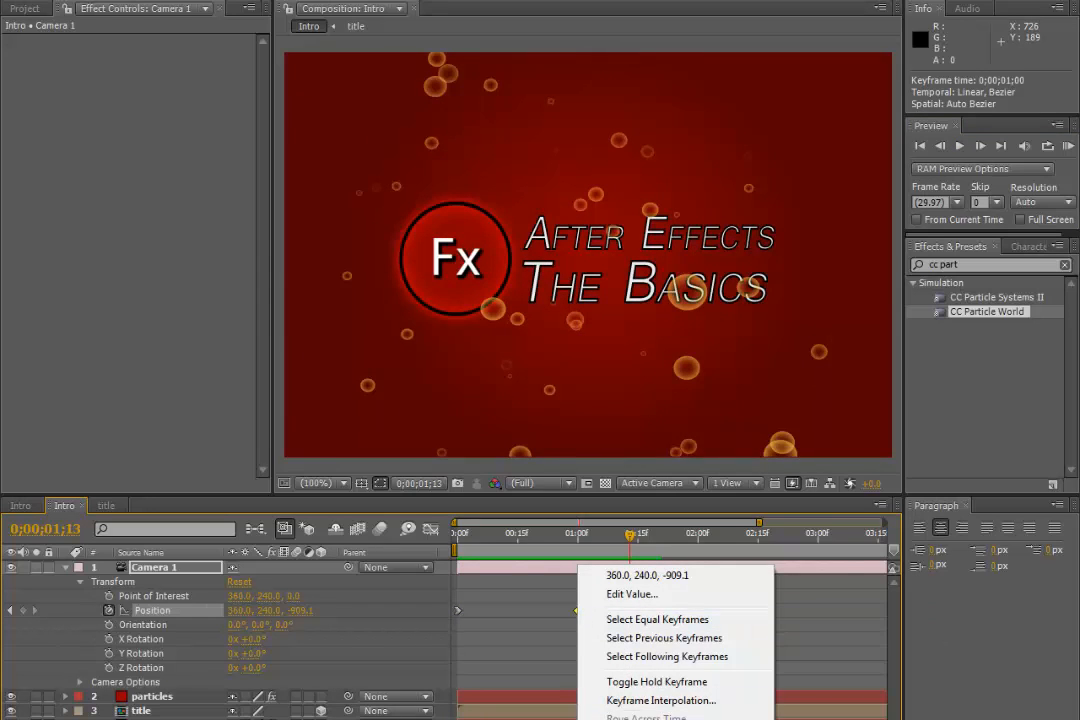
mouse_move(690, 719)
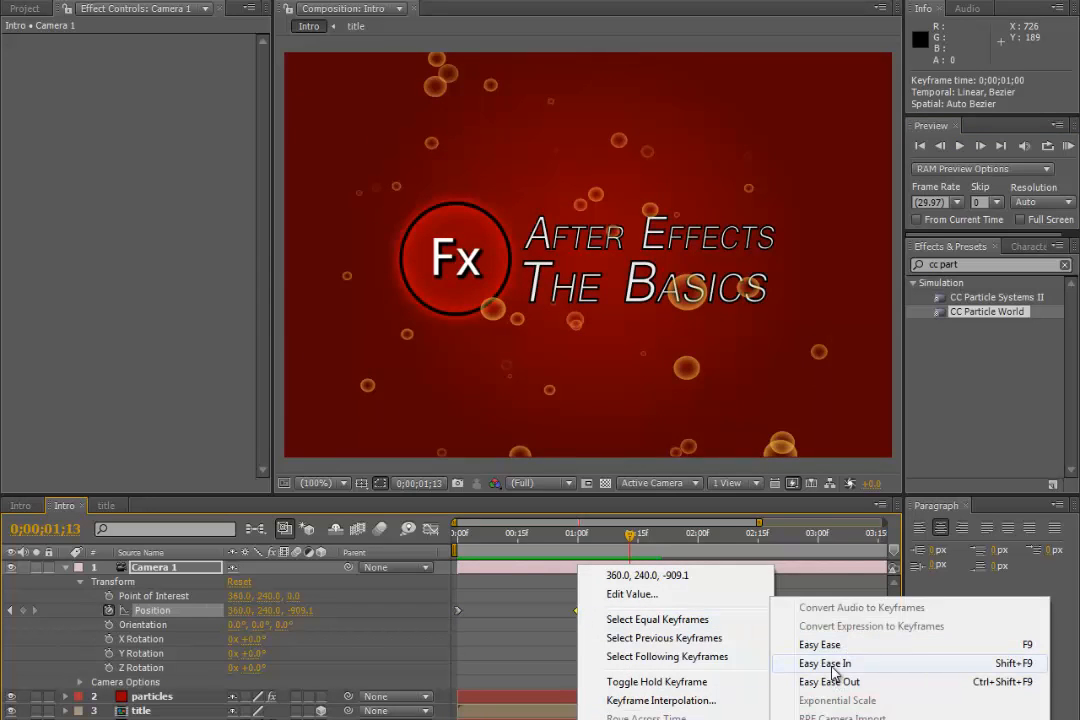
click(829, 681)
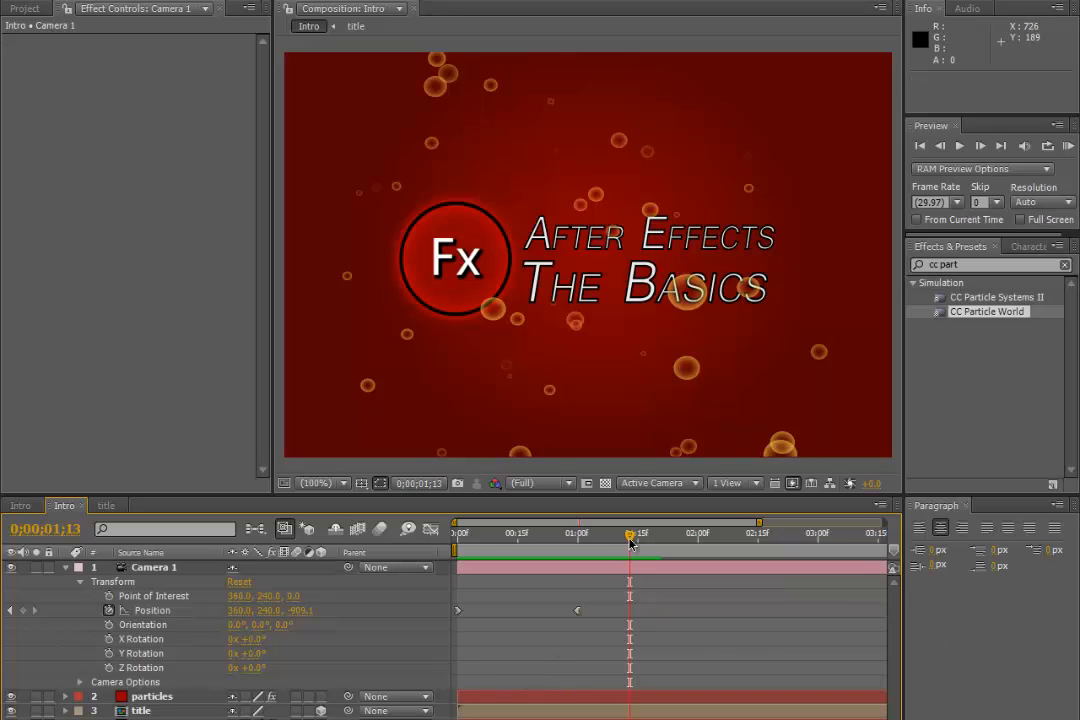
drag(631, 541, 458, 541)
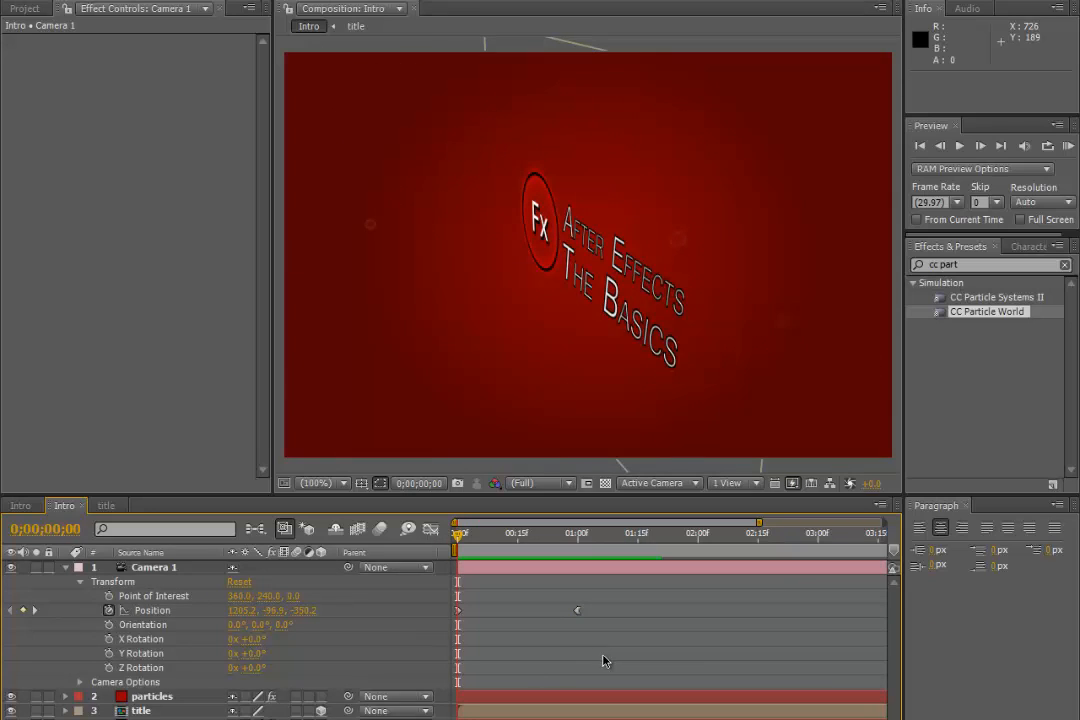
click(961, 146)
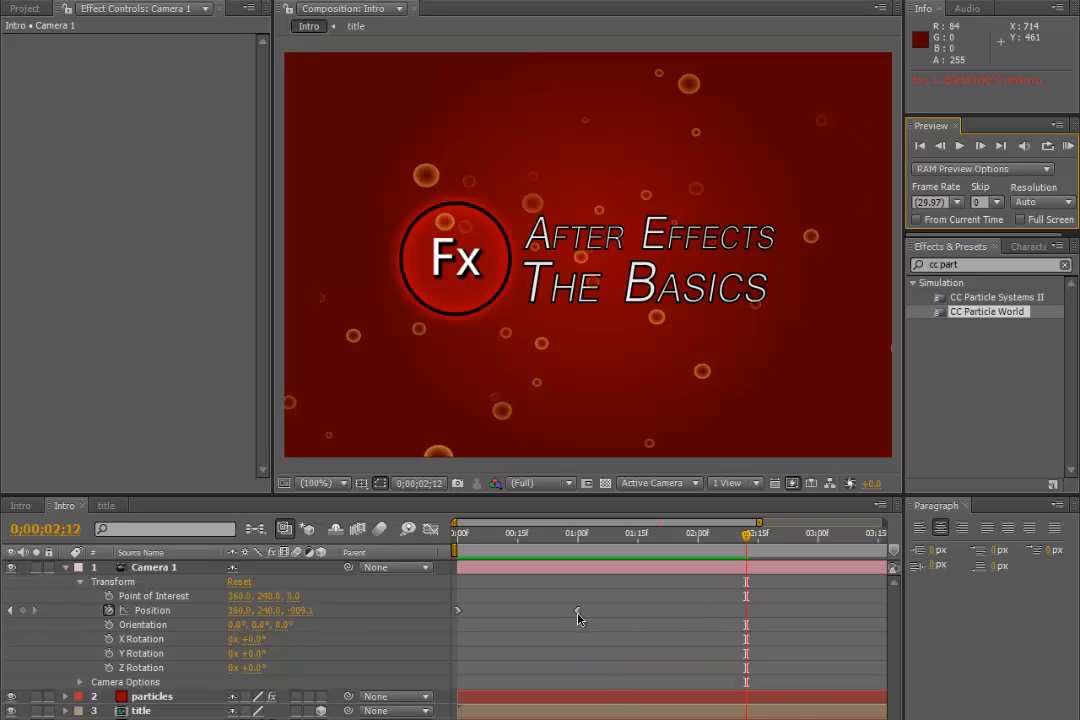
Step: Move Camera 1's ending position keyframe to about the two-second mark
drag(577, 611, 704, 620)
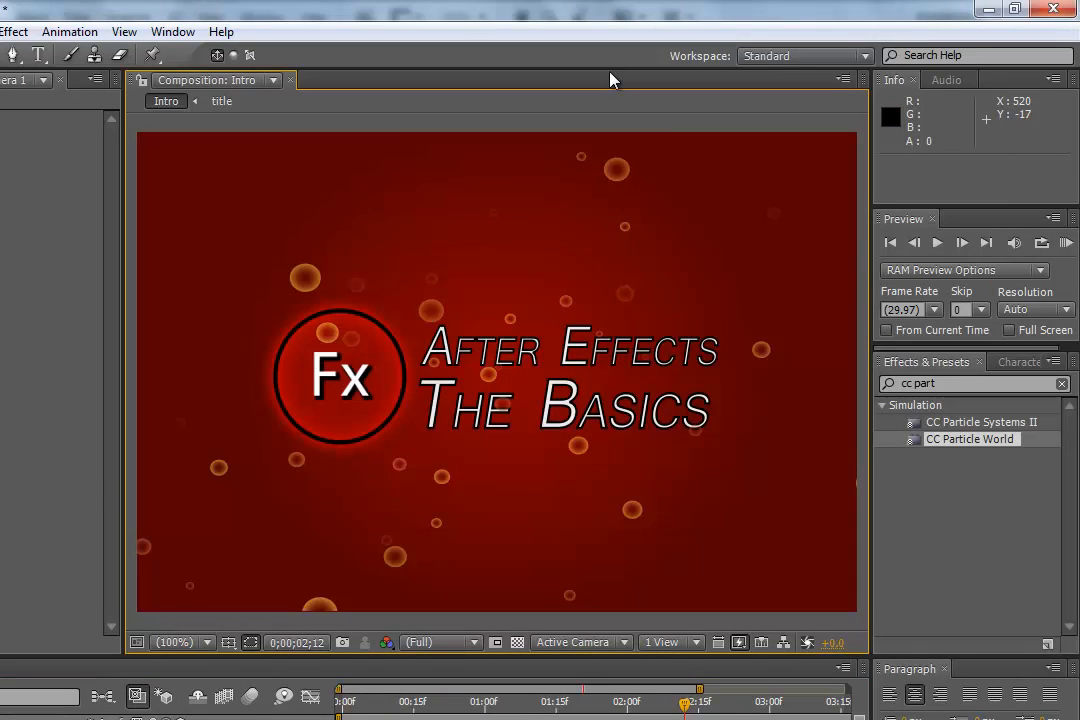
click(575, 59)
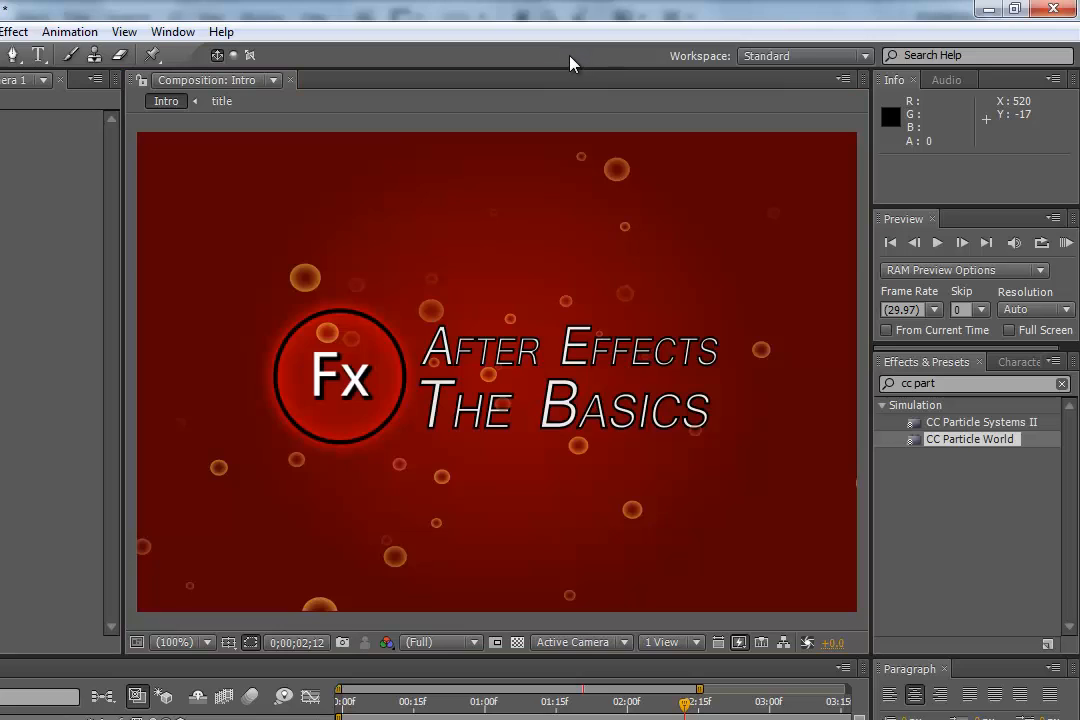